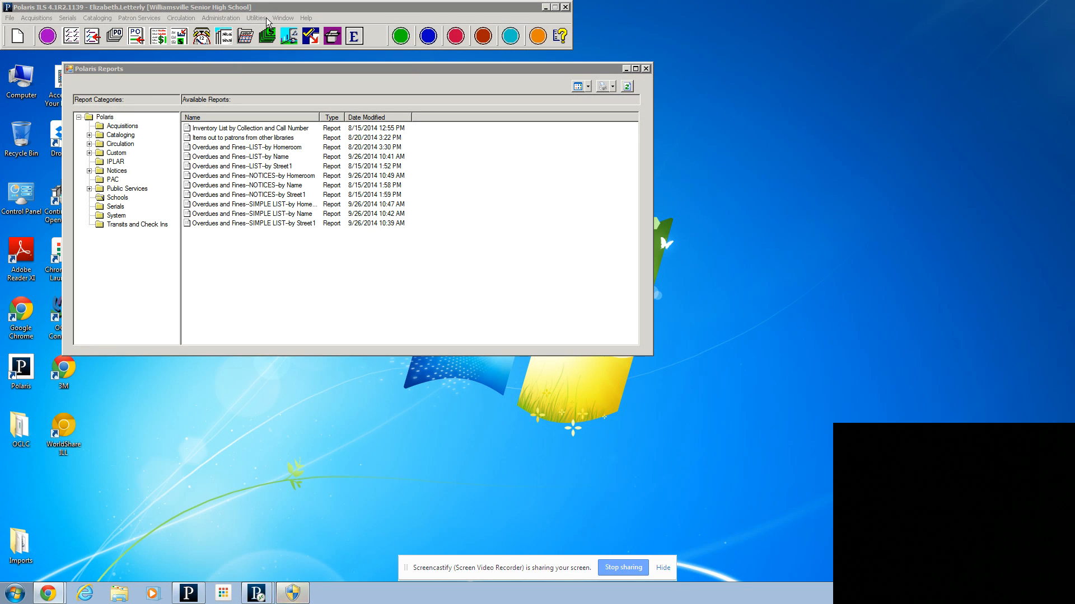
# Step: Close the open reports window, reopen Reports and Notices, and show the Schools report category
pyautogui.click(646, 68)
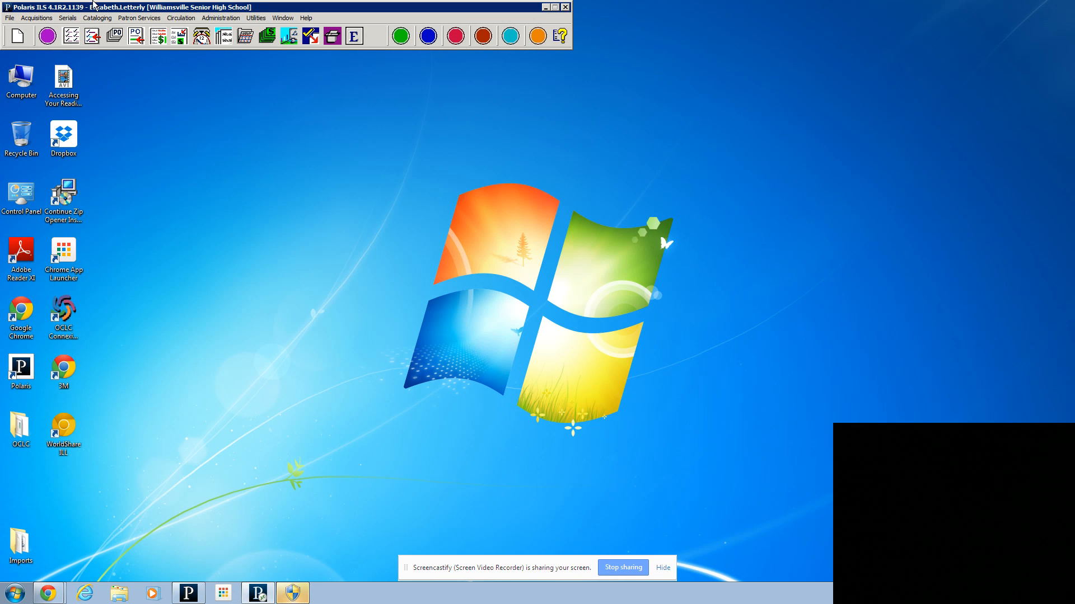
pyautogui.click(258, 19)
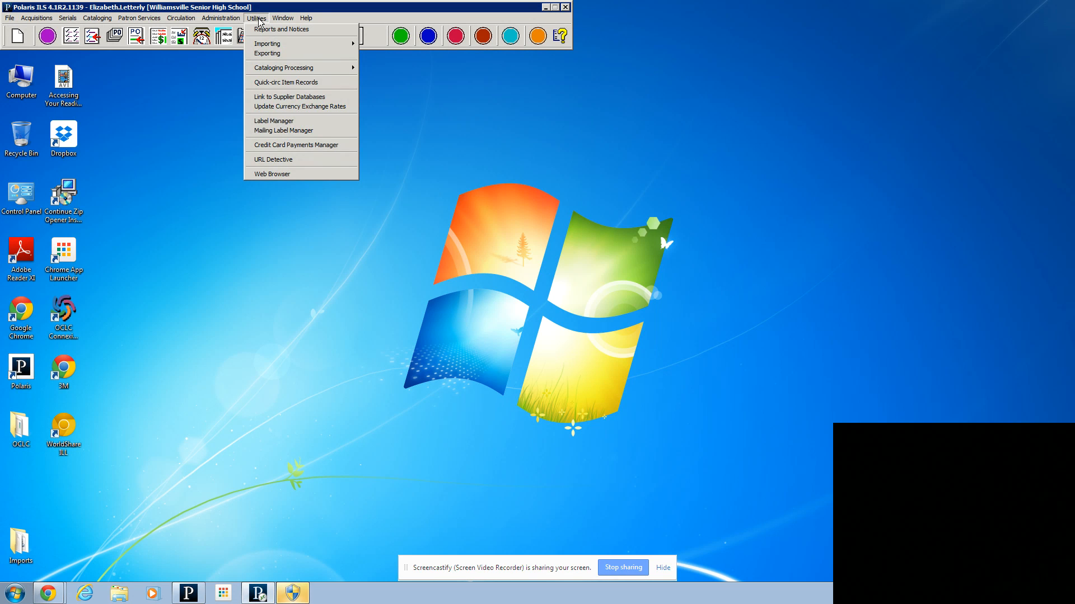
pyautogui.click(265, 29)
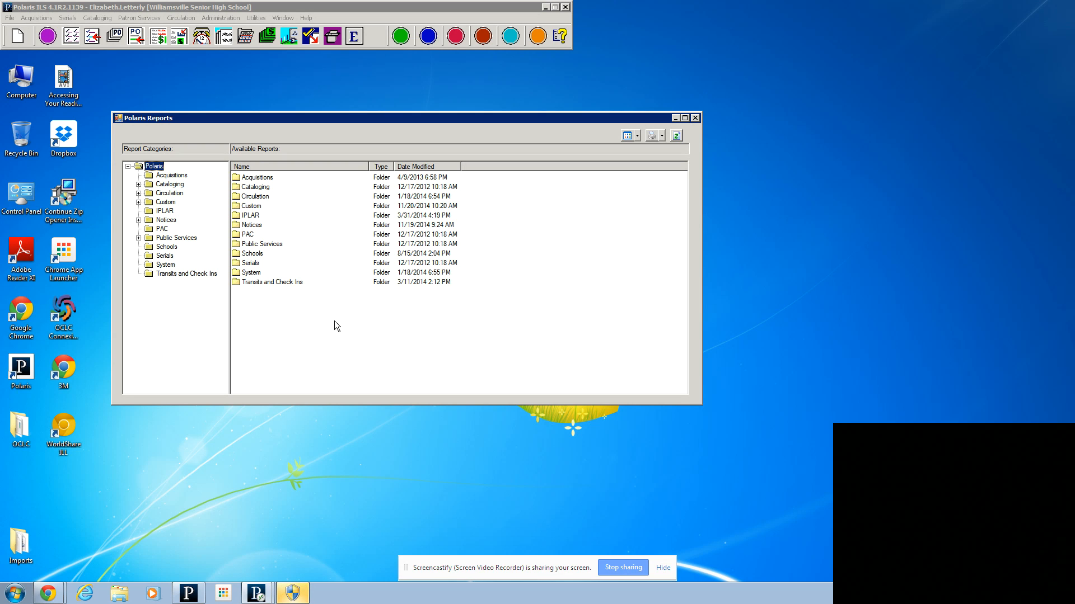
pyautogui.click(166, 249)
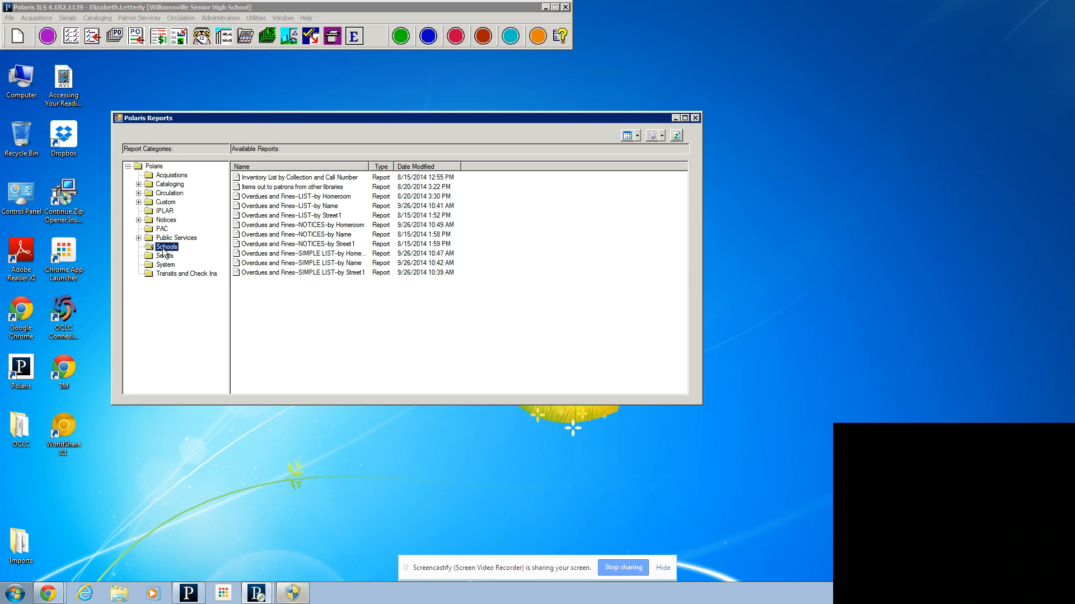
# Step: Set the output type of the "Overdues and Fines--LIST--by Homeroom" report to CSV
pyautogui.click(280, 199)
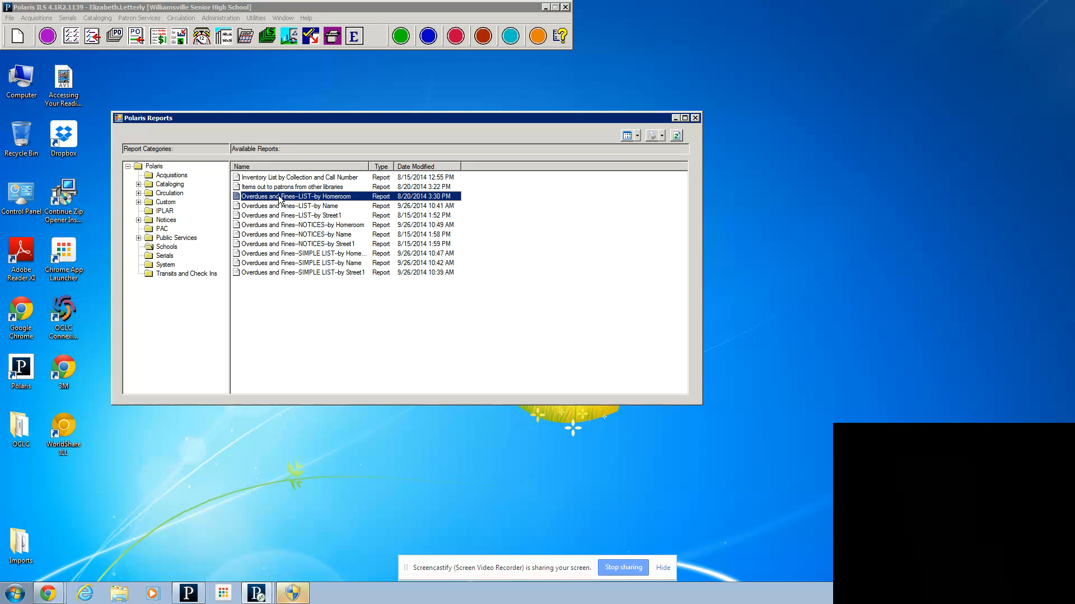
pyautogui.rightClick(280, 198)
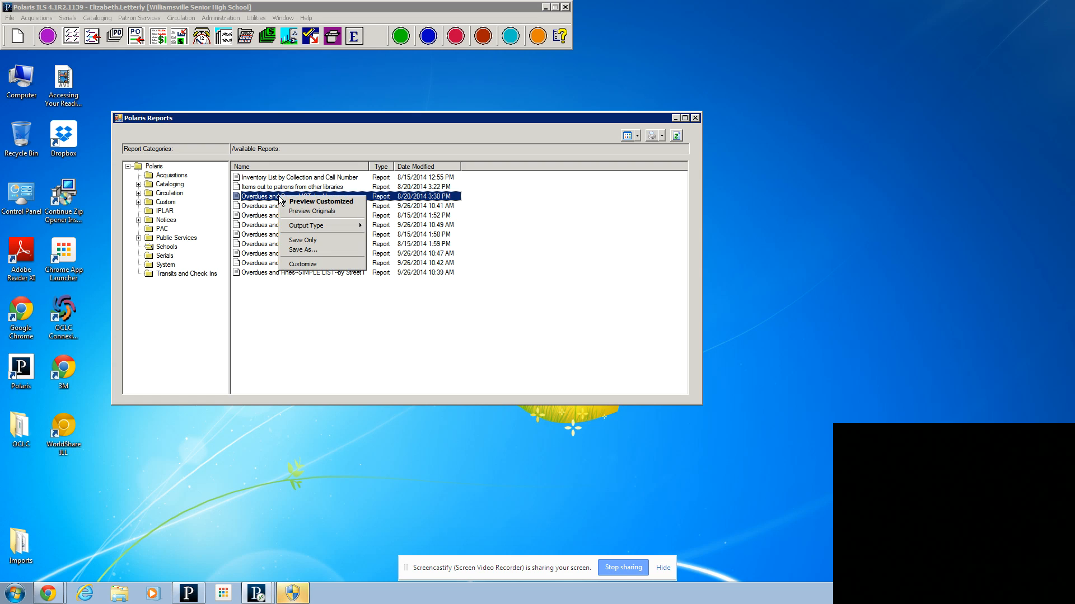
pyautogui.moveTo(307, 228)
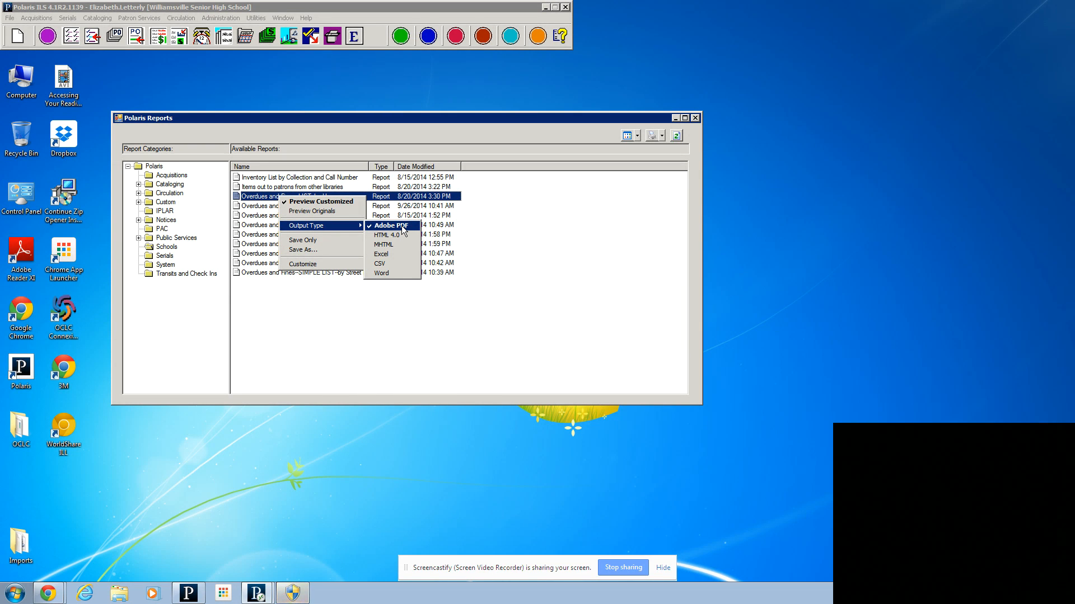
pyautogui.click(391, 263)
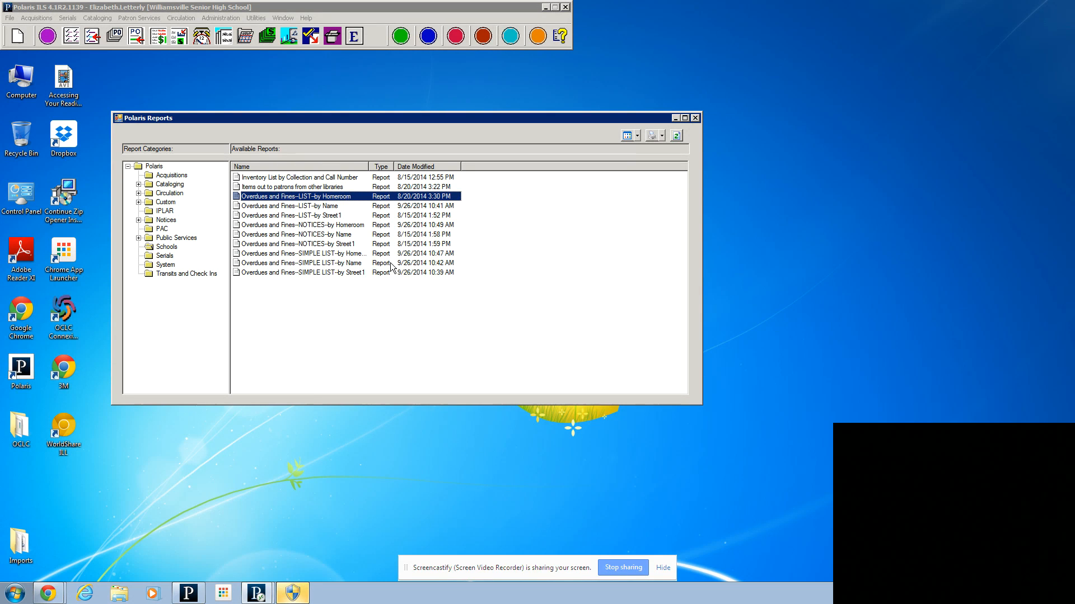
# Step: Run the "Overdues and Fines--LIST--by Homeroom" report for Williamsville Junior High School (WVJE-ZCH)
pyautogui.doubleClick(316, 196)
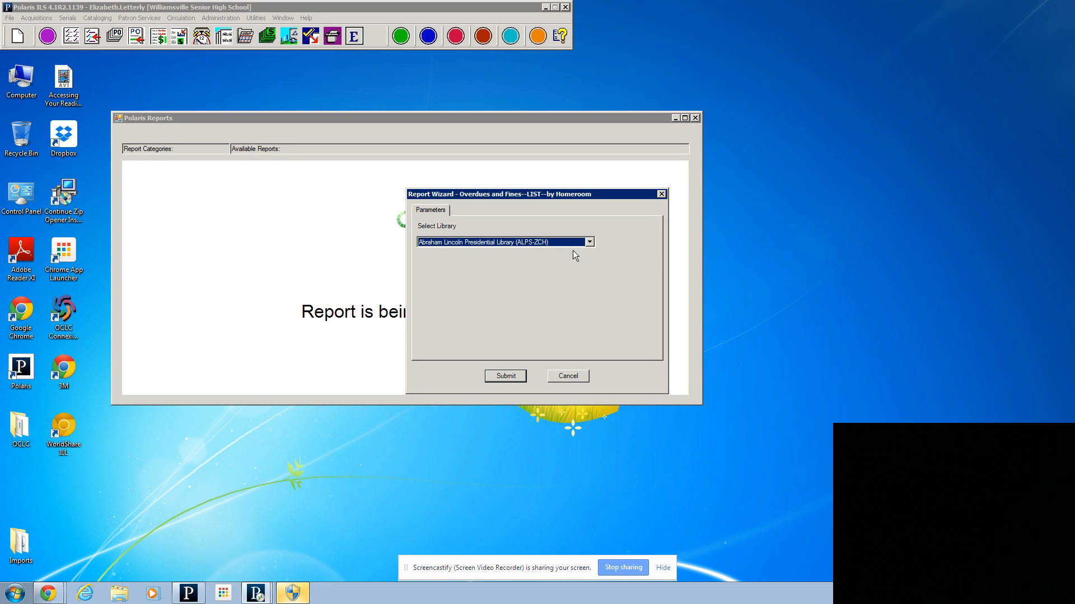
pyautogui.click(590, 242)
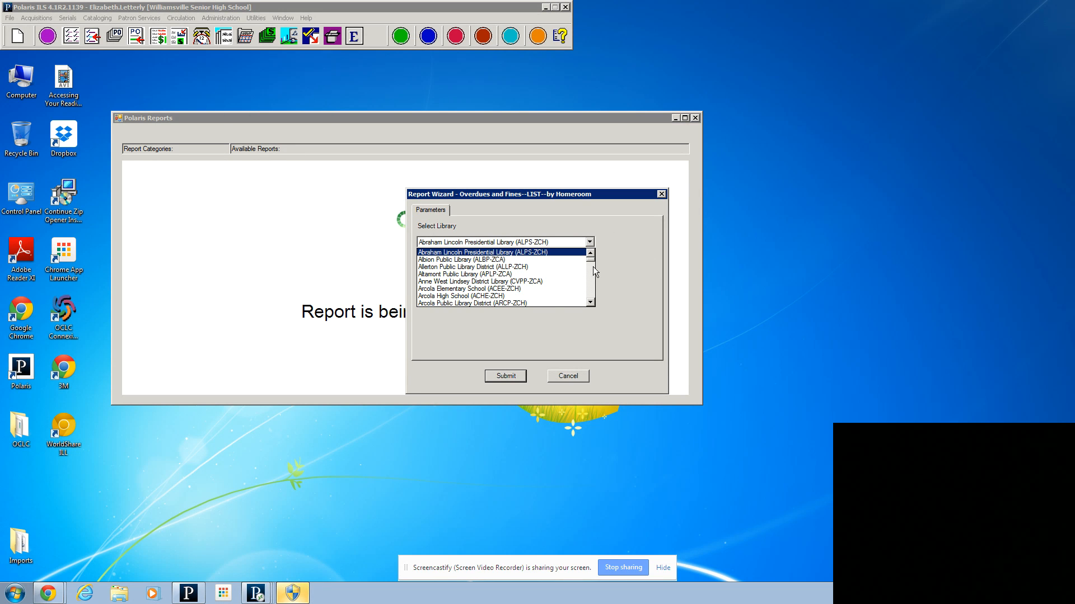
pyautogui.moveTo(592, 264); pyautogui.dragTo(593, 305)
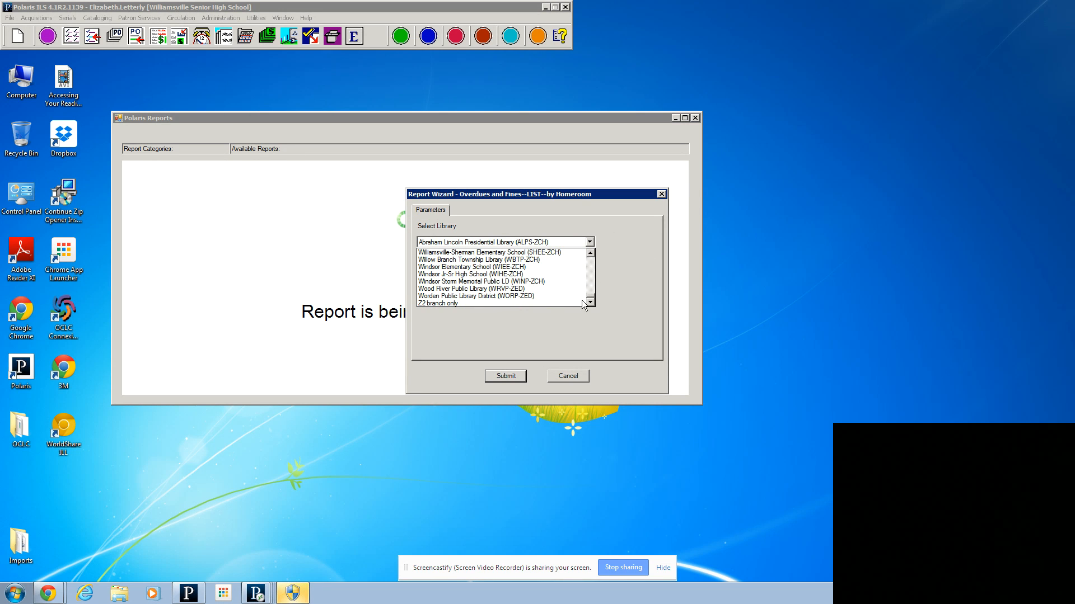
pyautogui.click(590, 255)
pyautogui.click(590, 255)
pyautogui.click(591, 254)
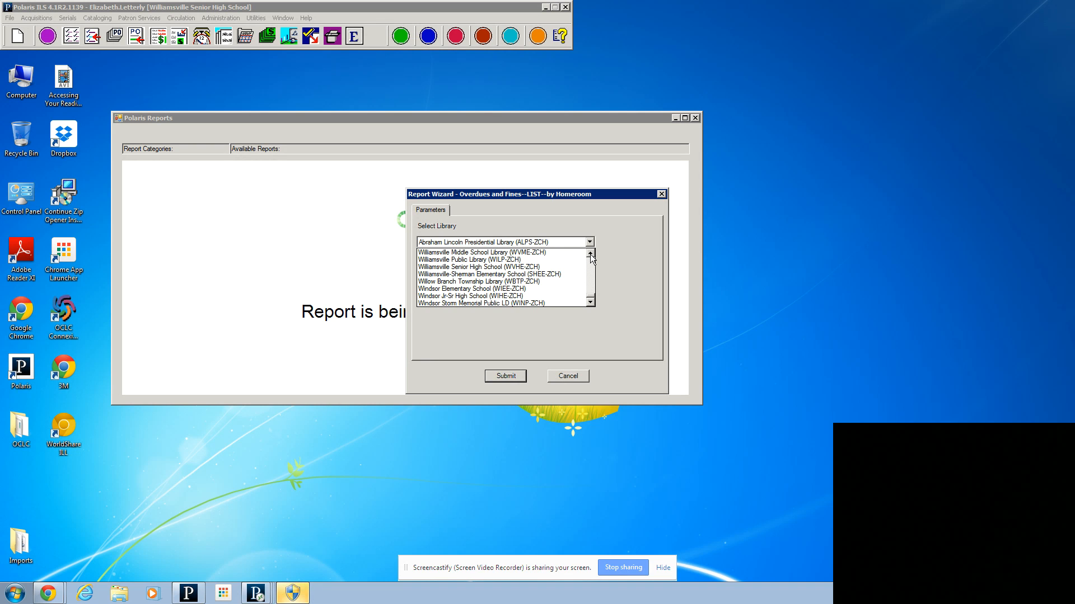
pyautogui.click(590, 255)
pyautogui.click(591, 254)
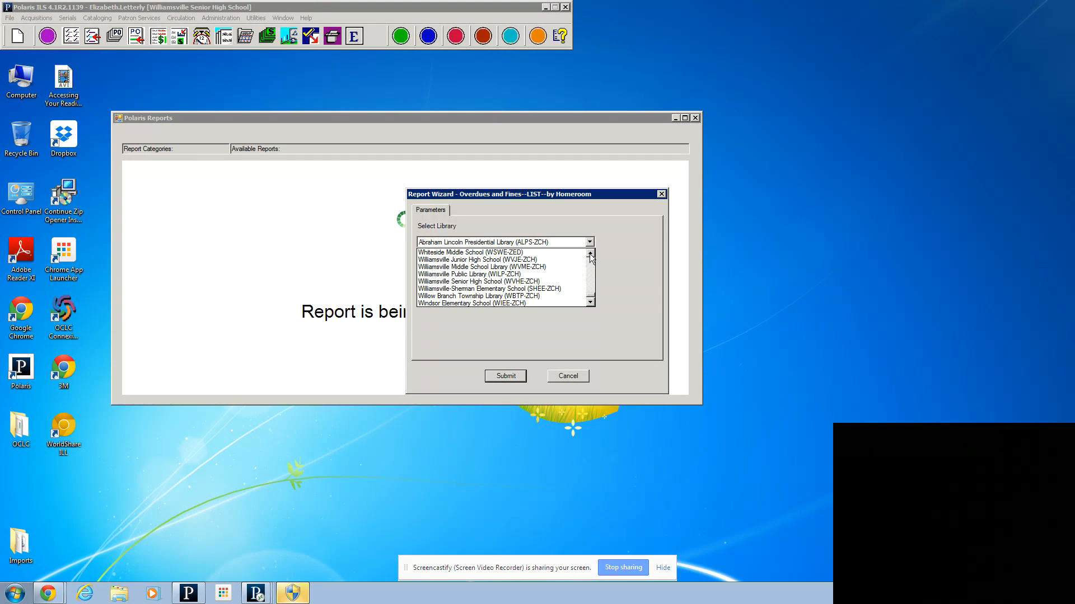
pyautogui.click(458, 259)
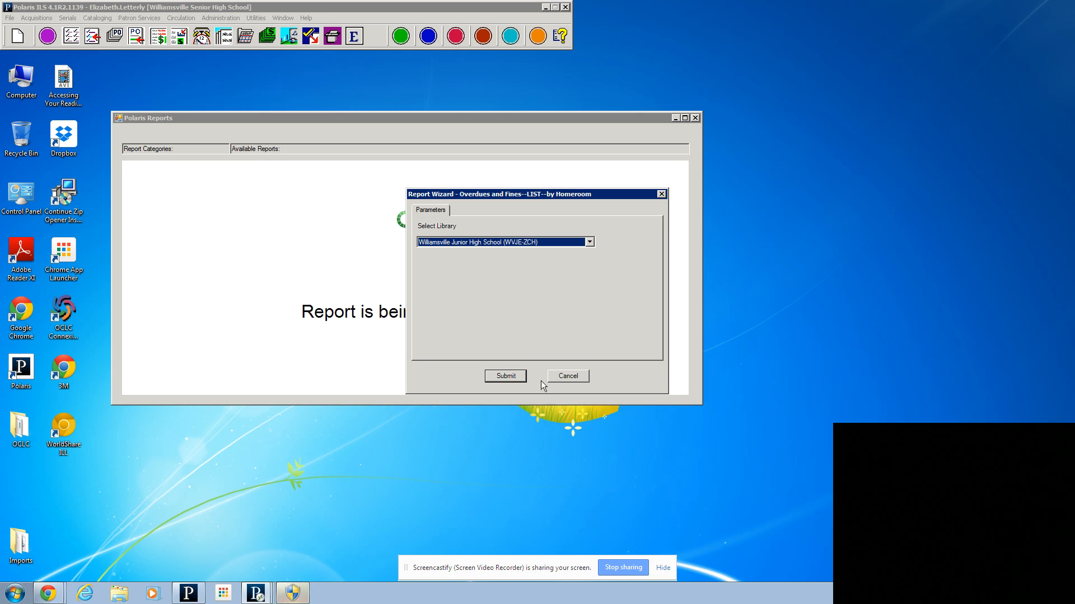
pyautogui.click(504, 377)
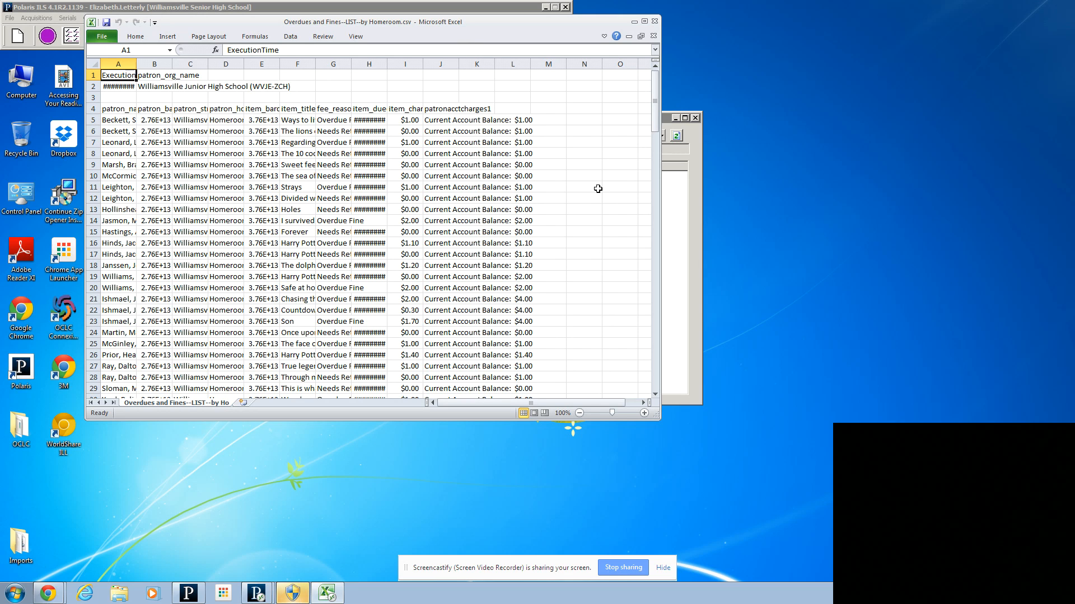
# Step: Start saving a copy of the exported report with the file type Excel Workbook (*.xlsx)
pyautogui.click(106, 38)
pyautogui.click(119, 71)
pyautogui.click(128, 162)
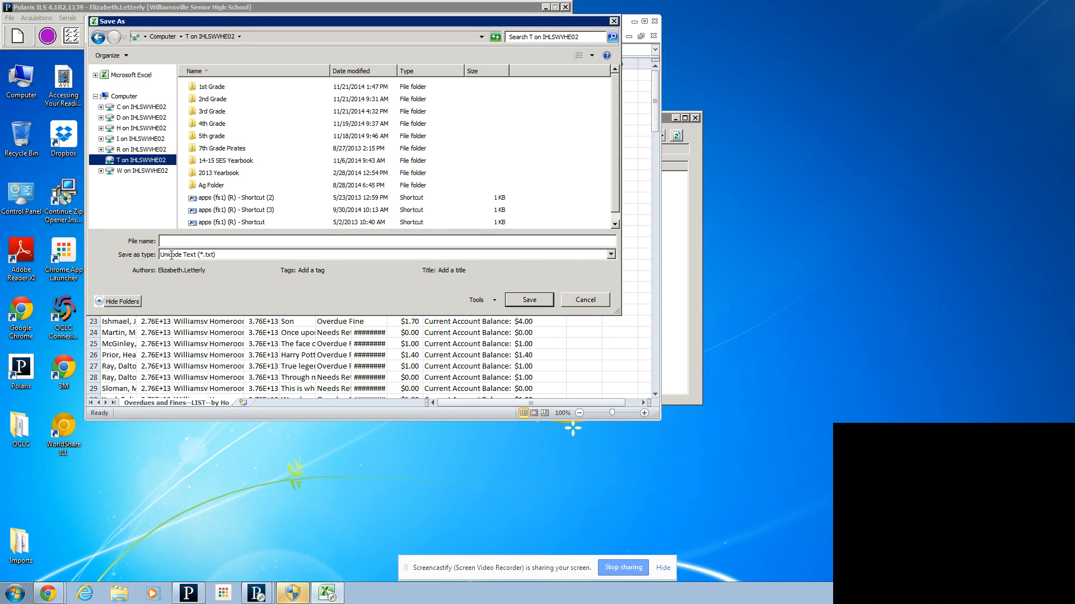
pyautogui.click(612, 254)
pyautogui.click(171, 265)
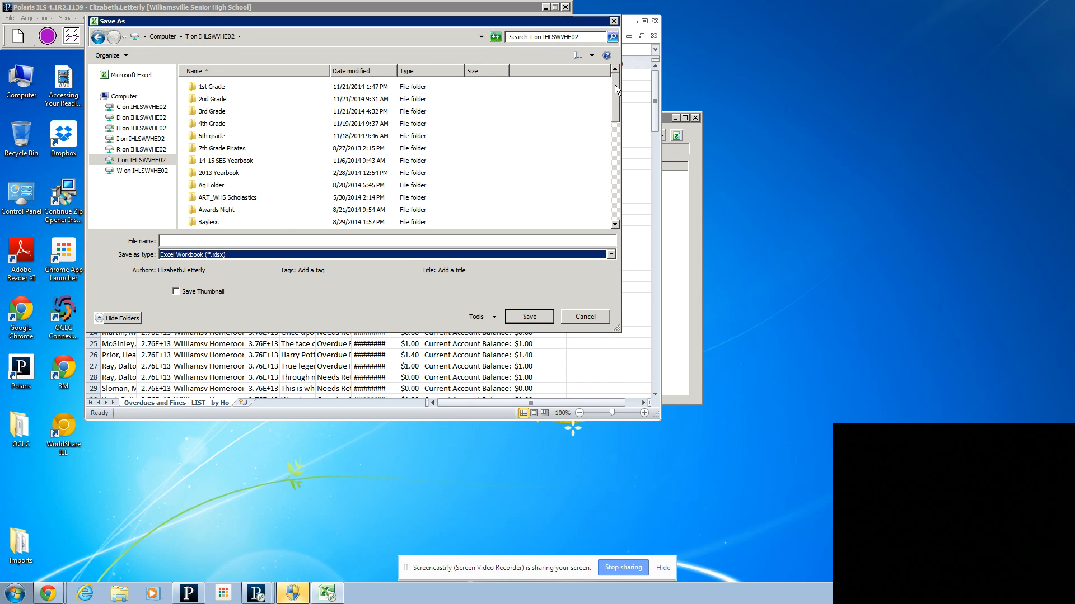
# Step: Choose the Overdues folder inside Libraries, WJHS Library, 2014-2015 Schoolyear as the save location
pyautogui.moveTo(615, 85); pyautogui.dragTo(630, 189)
pyautogui.click(197, 168)
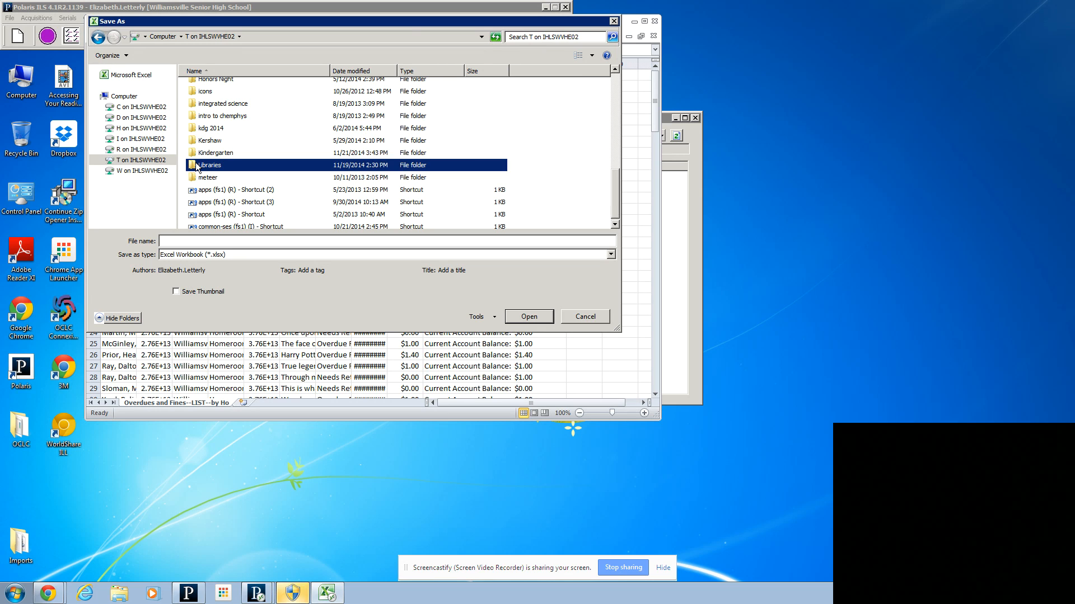
pyautogui.doubleClick(197, 166)
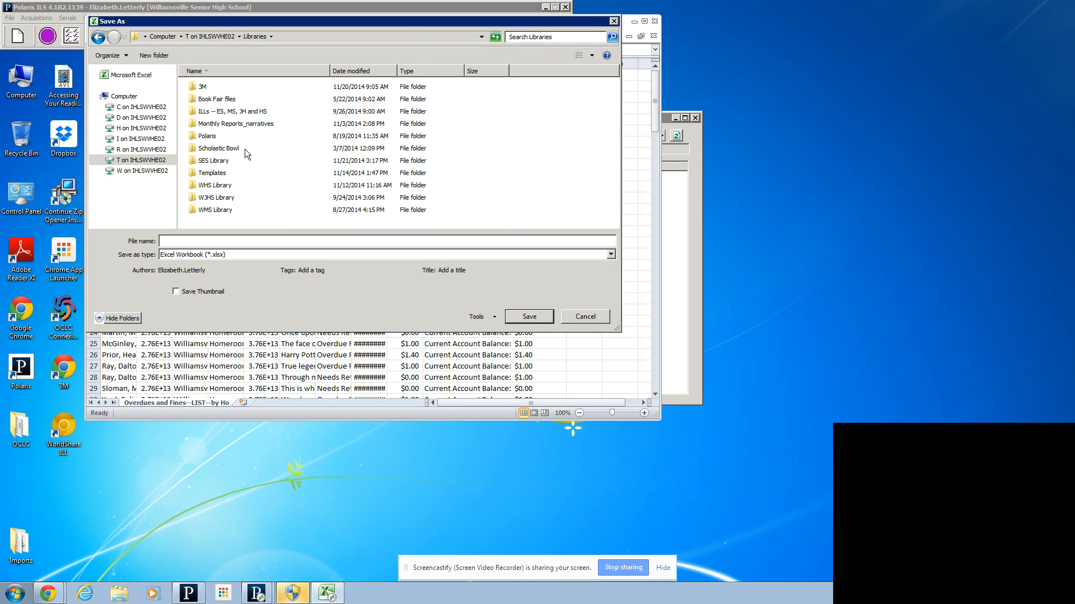
pyautogui.click(197, 199)
pyautogui.doubleClick(197, 198)
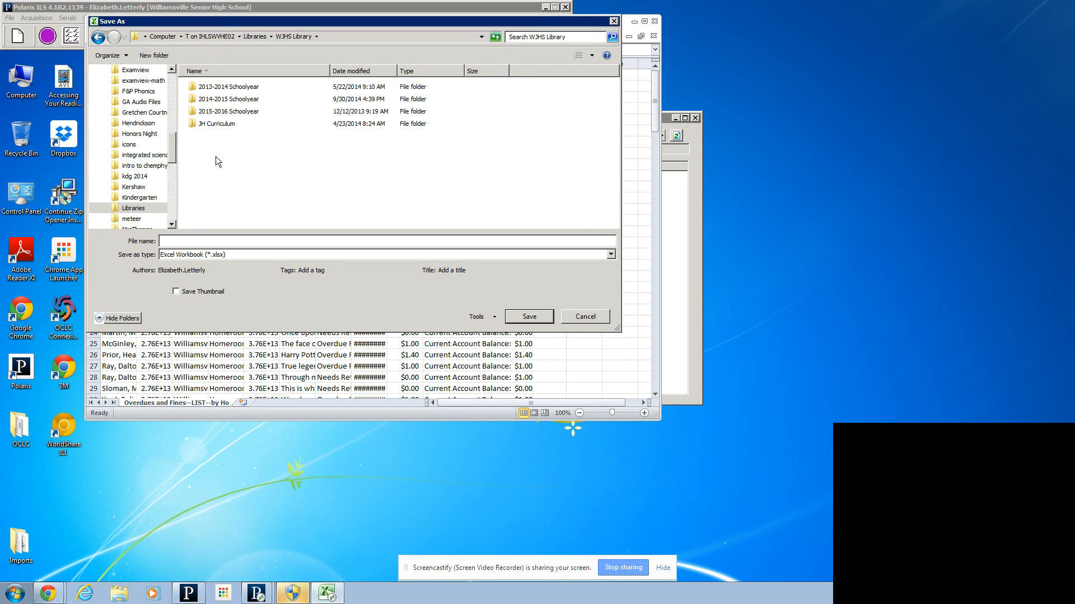
pyautogui.click(197, 101)
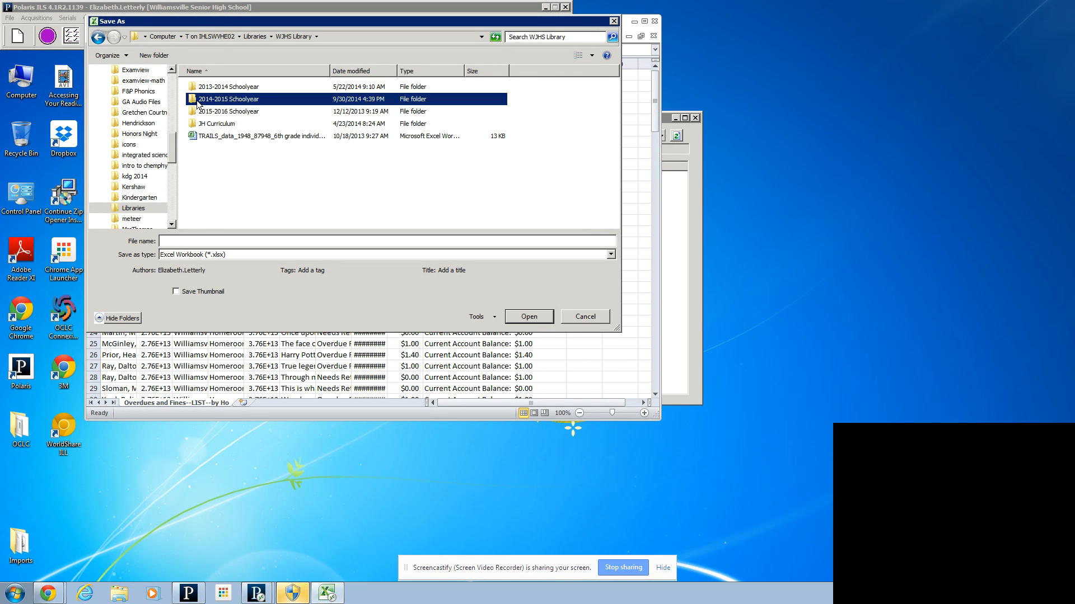
pyautogui.doubleClick(197, 102)
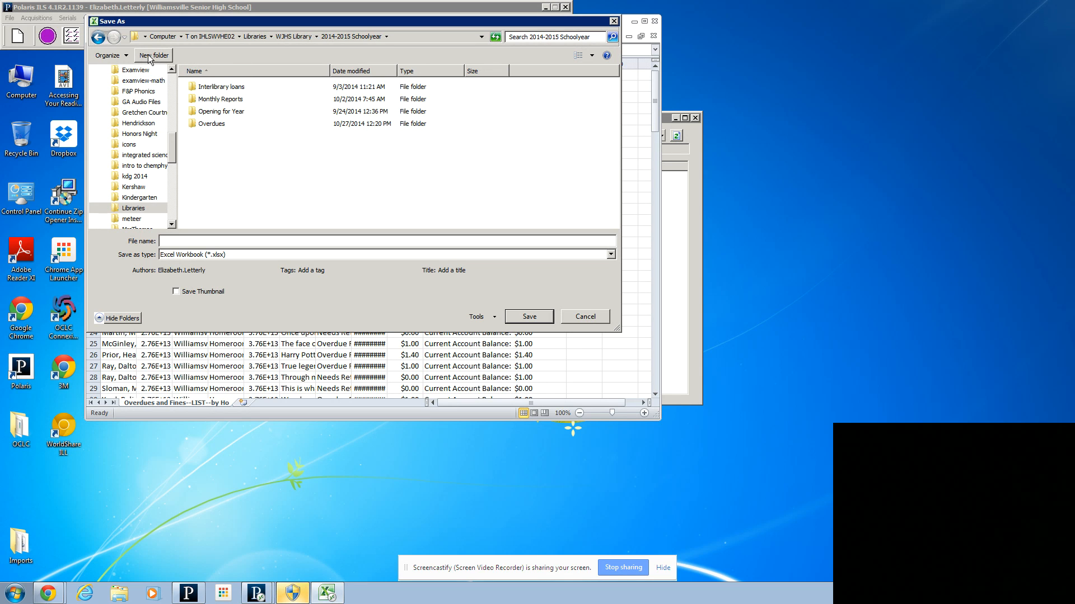
pyautogui.click(193, 124)
pyautogui.doubleClick(193, 123)
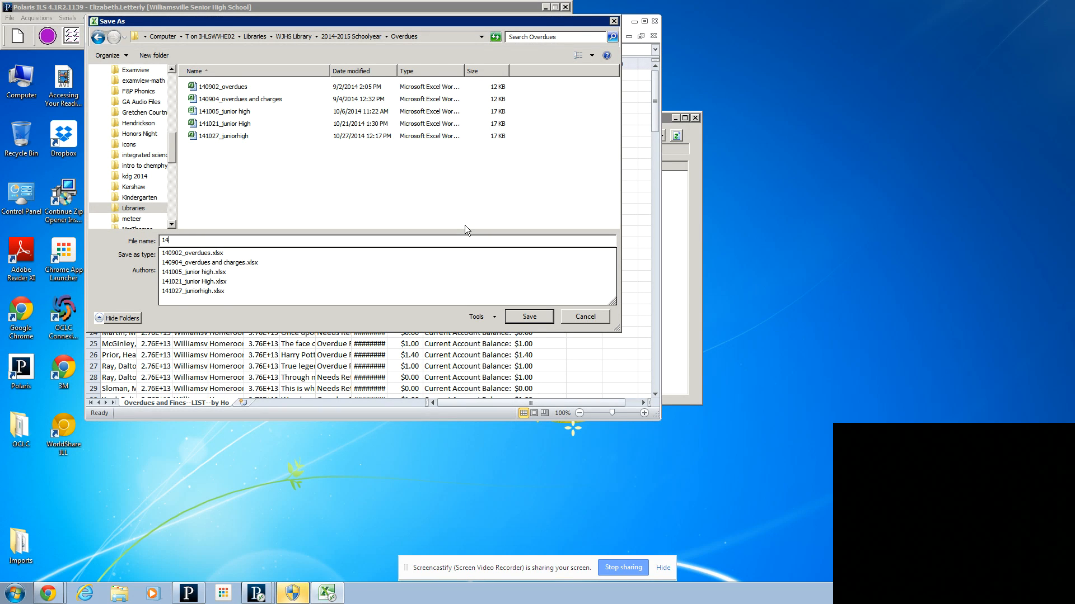
# Step: Name the workbook 141124_juniorhigh and save it in the Overdues folder
pyautogui.write('1124_')
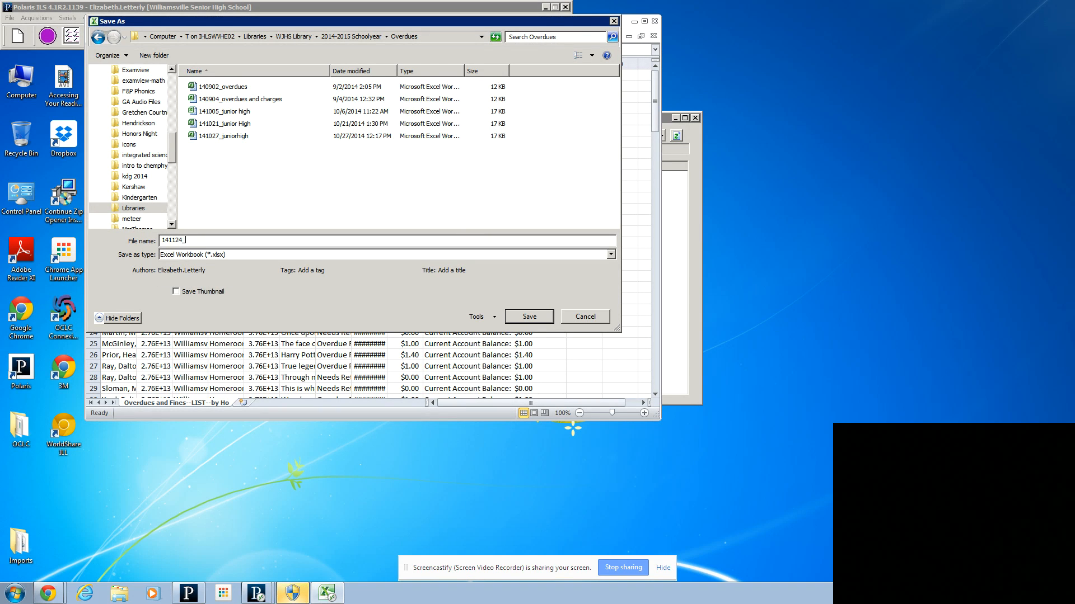
pyautogui.write('juniorhigh')
pyautogui.click(534, 318)
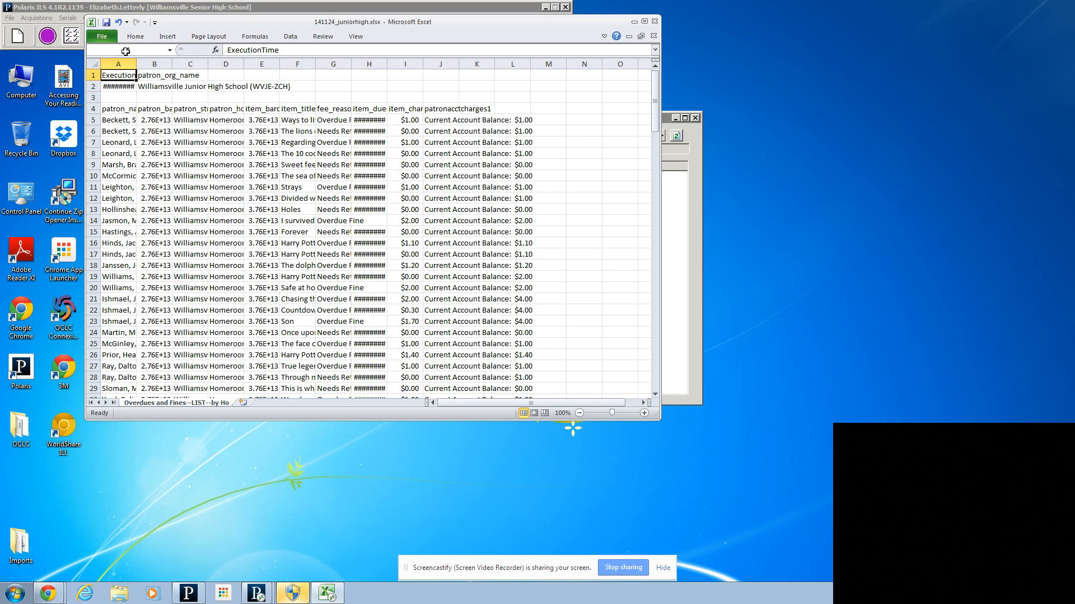
# Step: Delete the patron street column C and widen column A so the full patron names fit
pyautogui.click(196, 63)
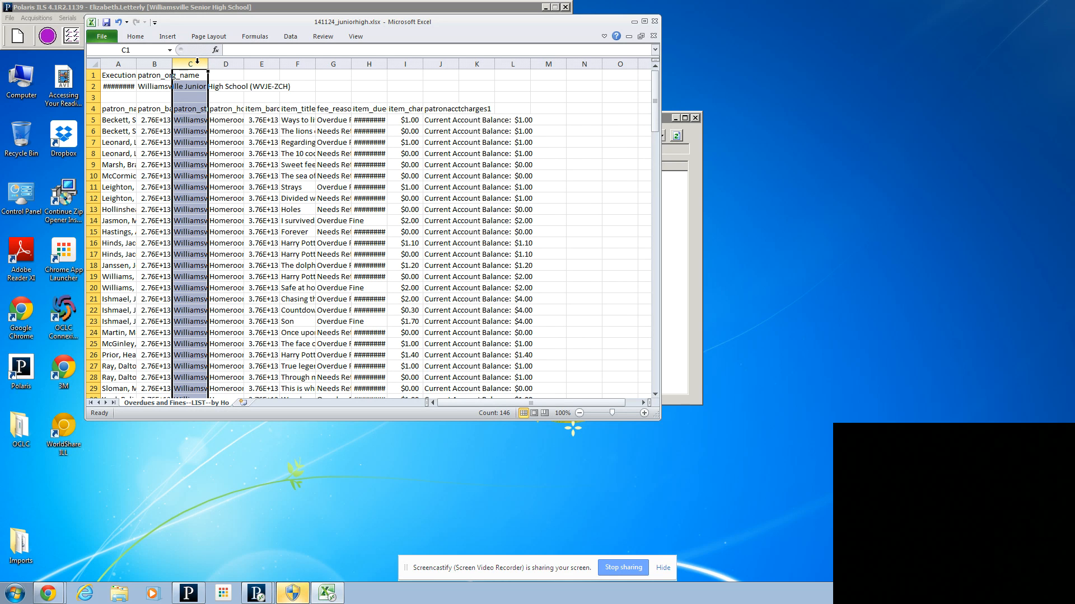
pyautogui.rightClick(197, 63)
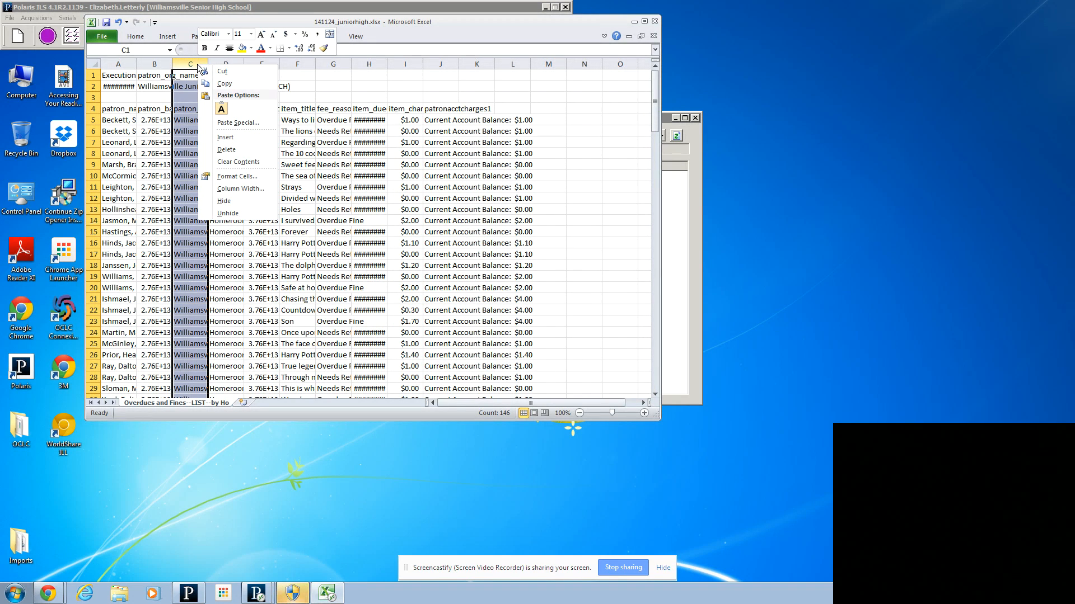
pyautogui.click(226, 149)
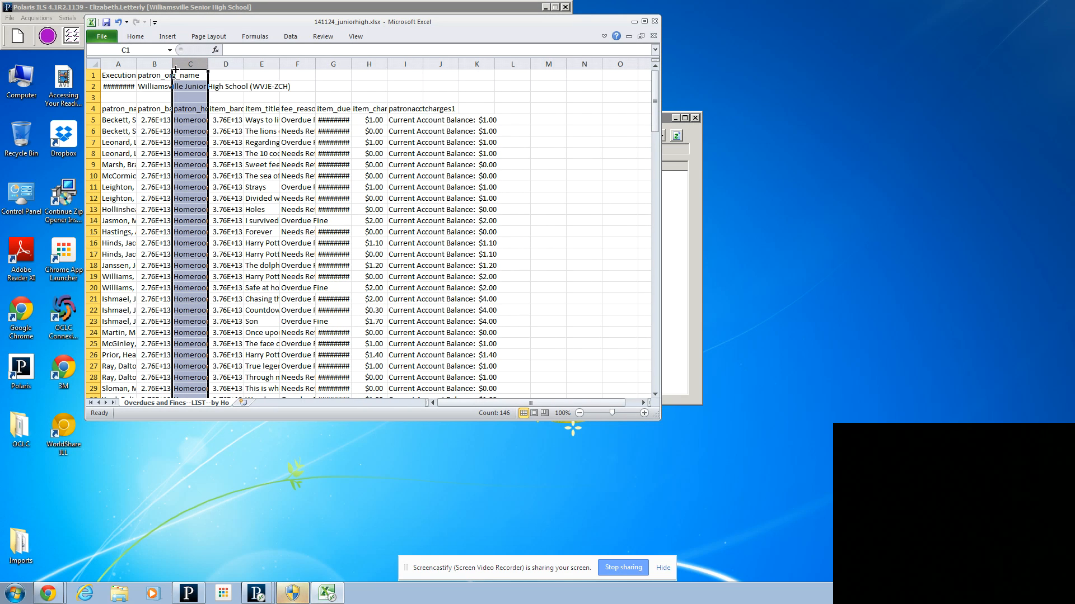
pyautogui.click(119, 64)
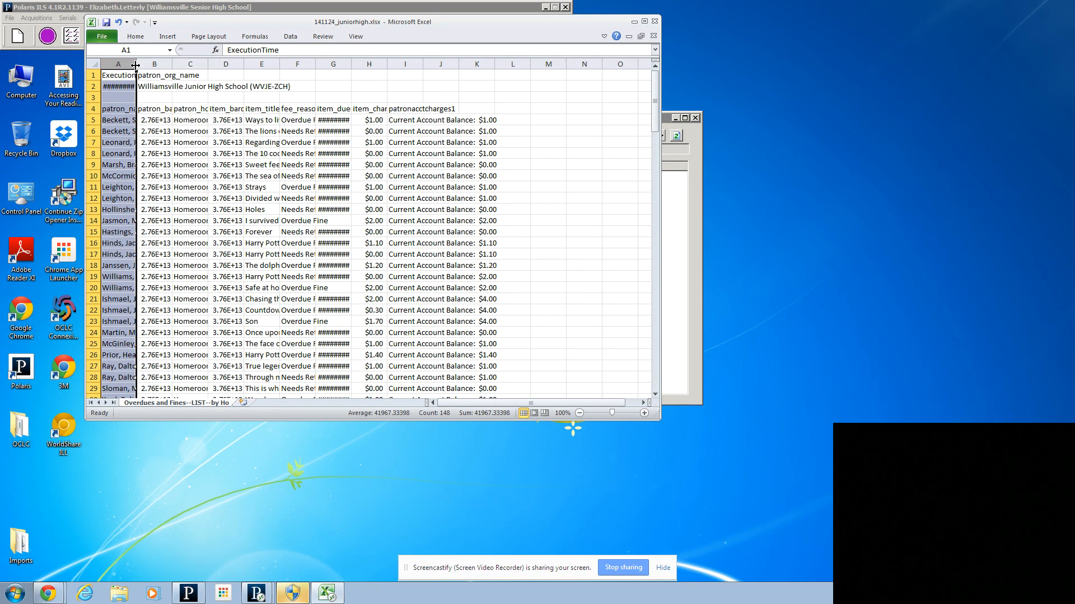
pyautogui.moveTo(135, 65); pyautogui.dragTo(181, 67)
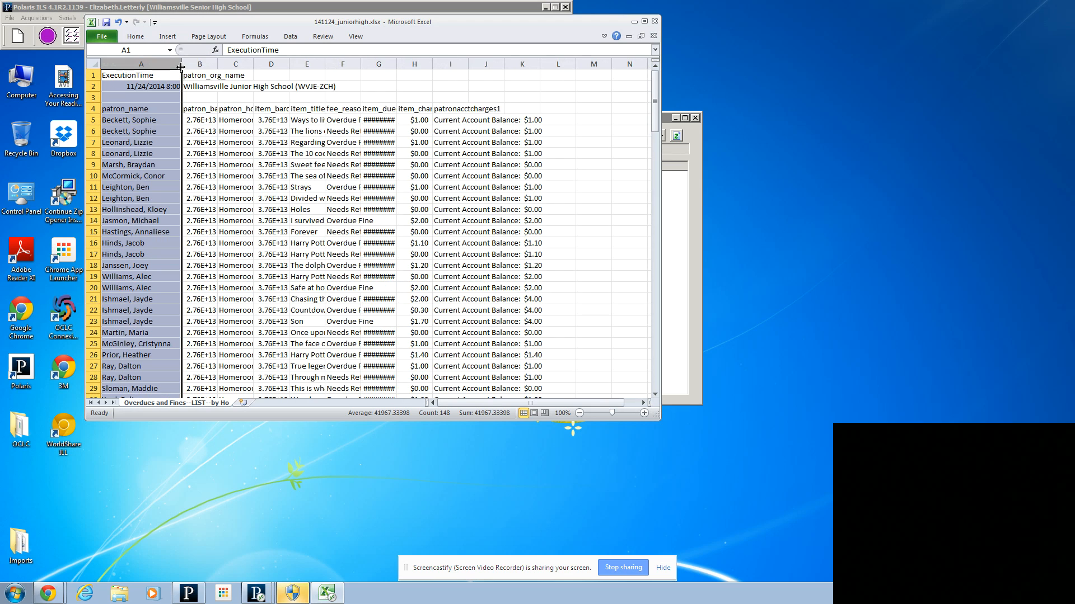
# Step: Format the patron_barcode and item_barcode columns (B and D) as Number with 0 decimal places
pyautogui.click(205, 63)
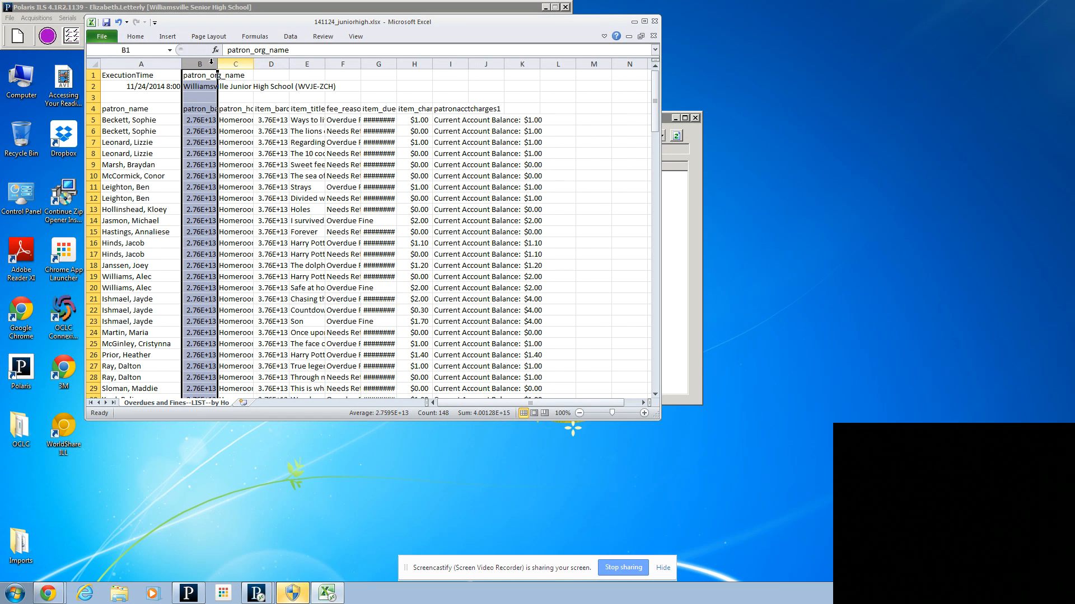
pyautogui.keyDown('ctrl'); pyautogui.click(282, 63); pyautogui.keyUp('ctrl')
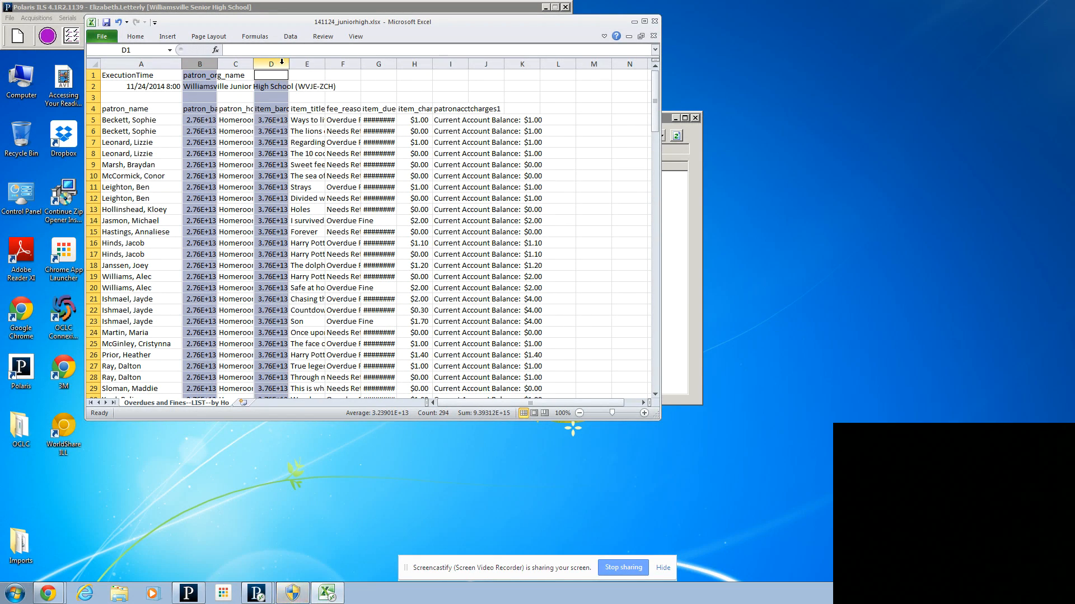
pyautogui.rightClick(282, 63)
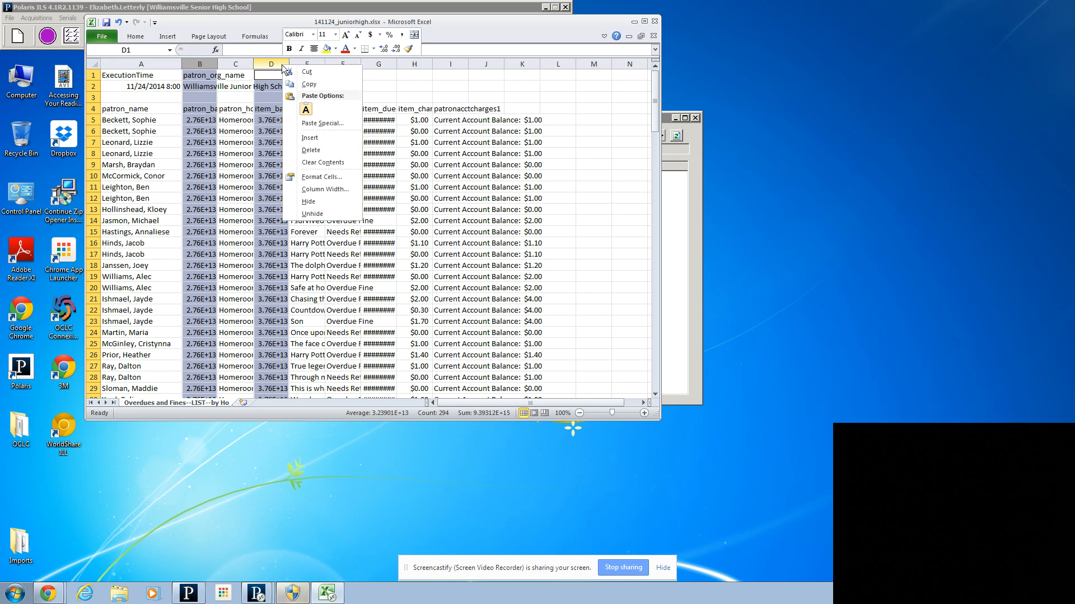
pyautogui.click(307, 178)
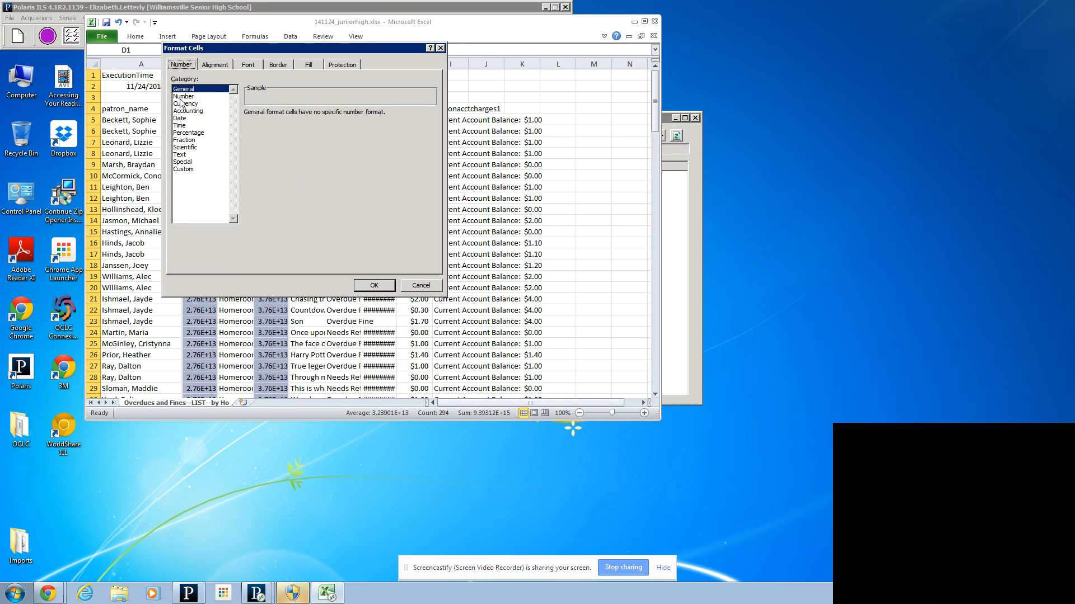
pyautogui.click(182, 96)
pyautogui.click(317, 115)
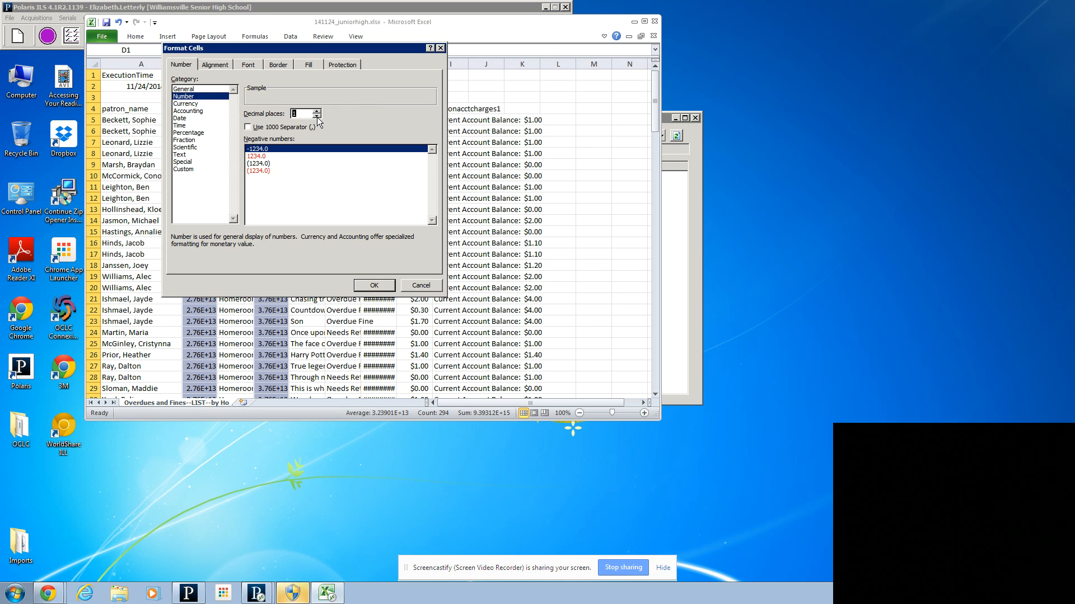
pyautogui.click(316, 116)
pyautogui.click(375, 284)
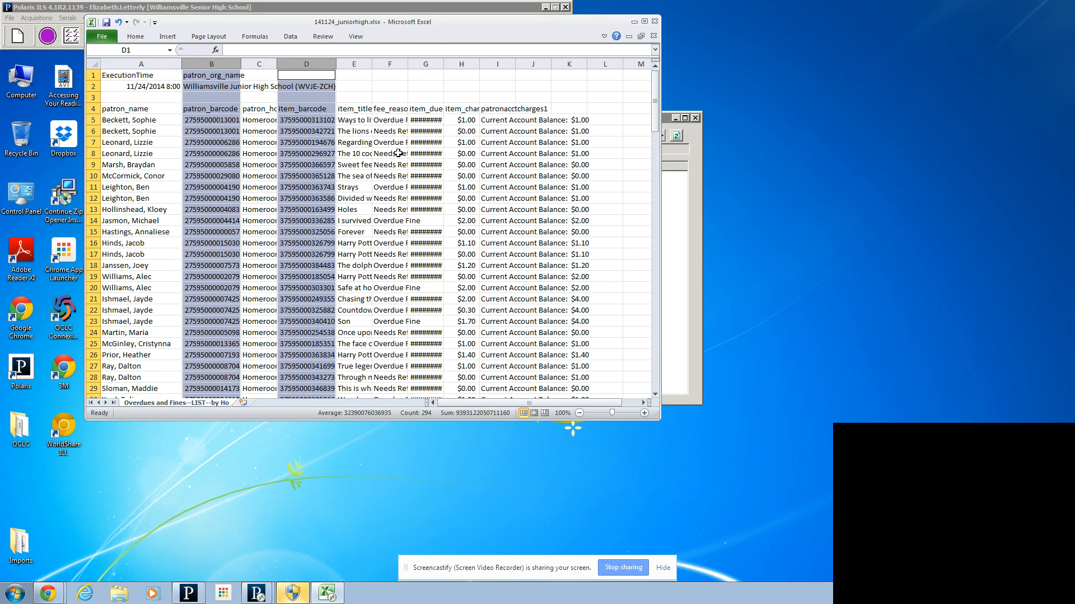
# Step: Format the item due date column G as Date with the *3/14/2001 type
pyautogui.click(427, 64)
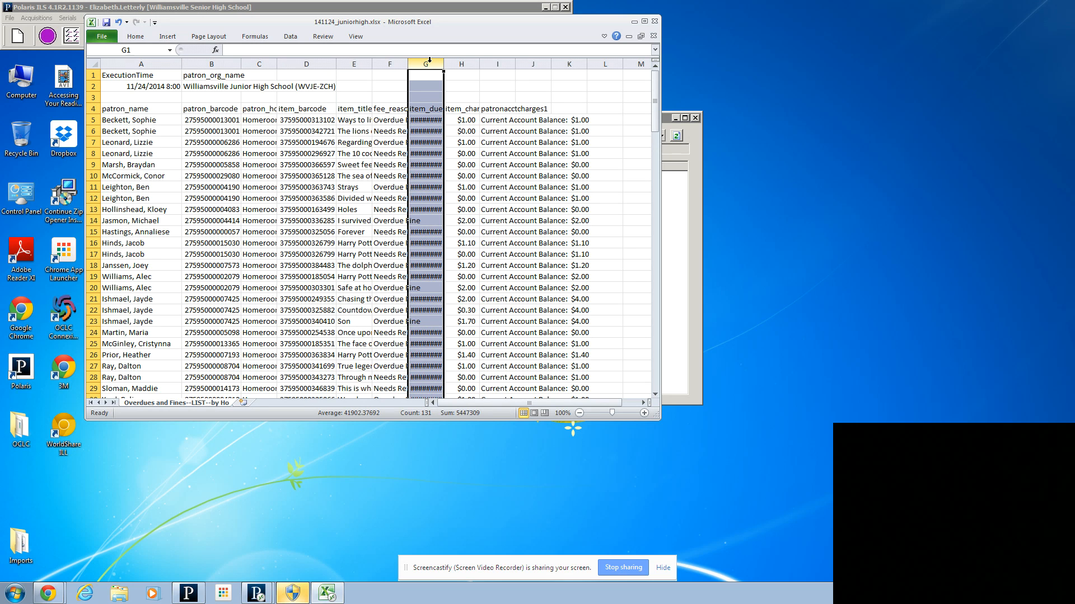
pyautogui.rightClick(430, 60)
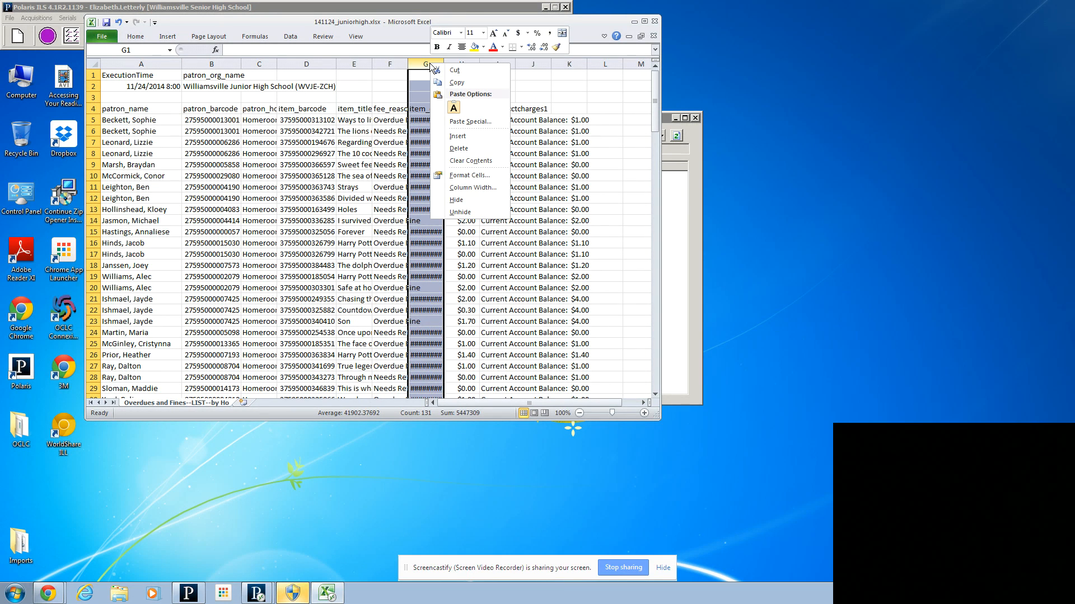
pyautogui.click(453, 175)
pyautogui.click(328, 117)
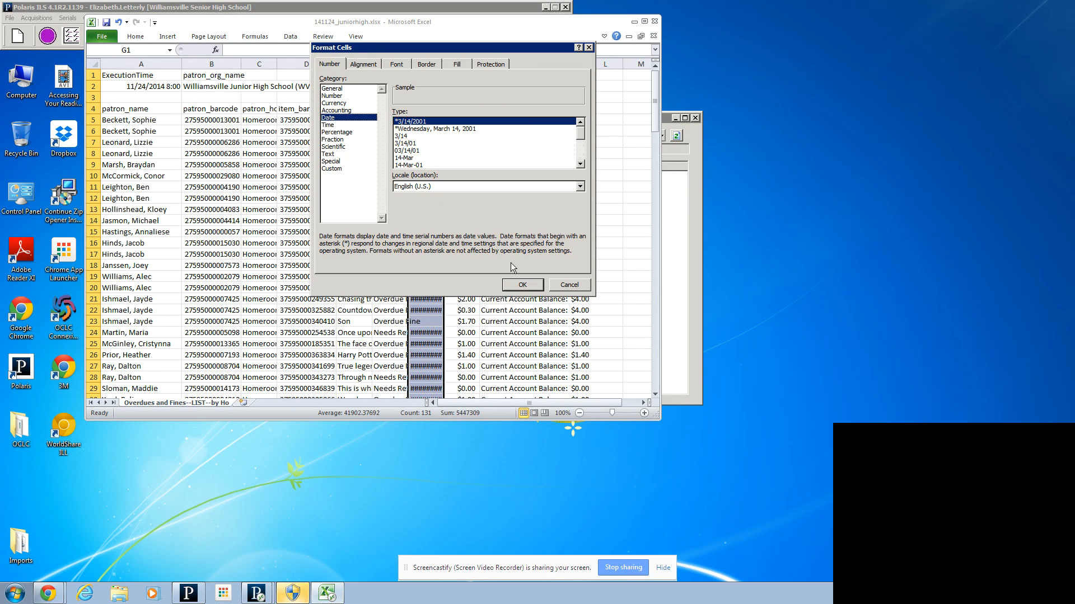
pyautogui.click(520, 284)
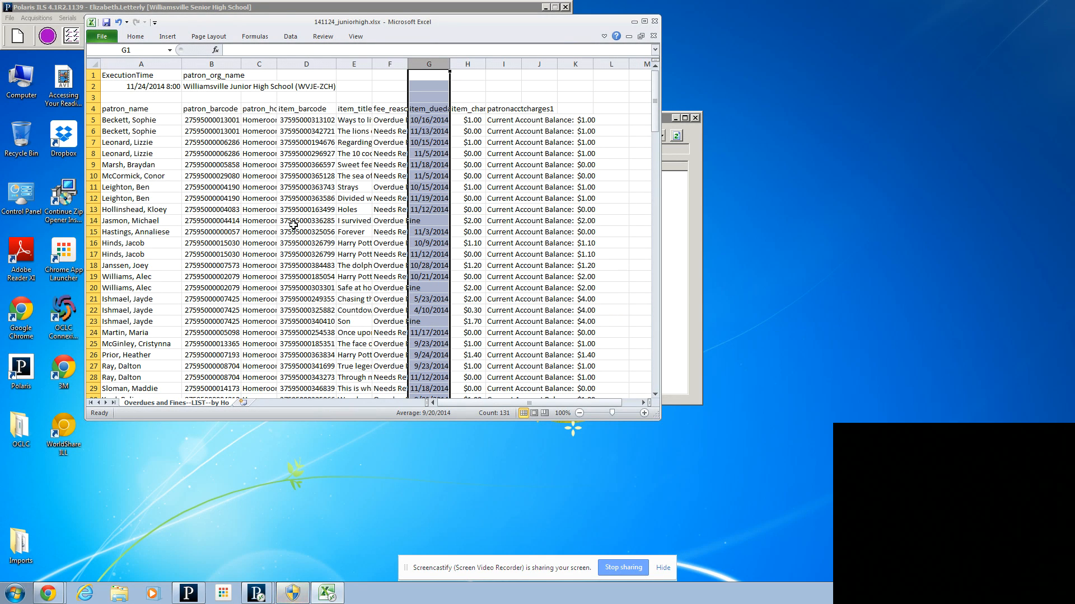
pyautogui.click(258, 204)
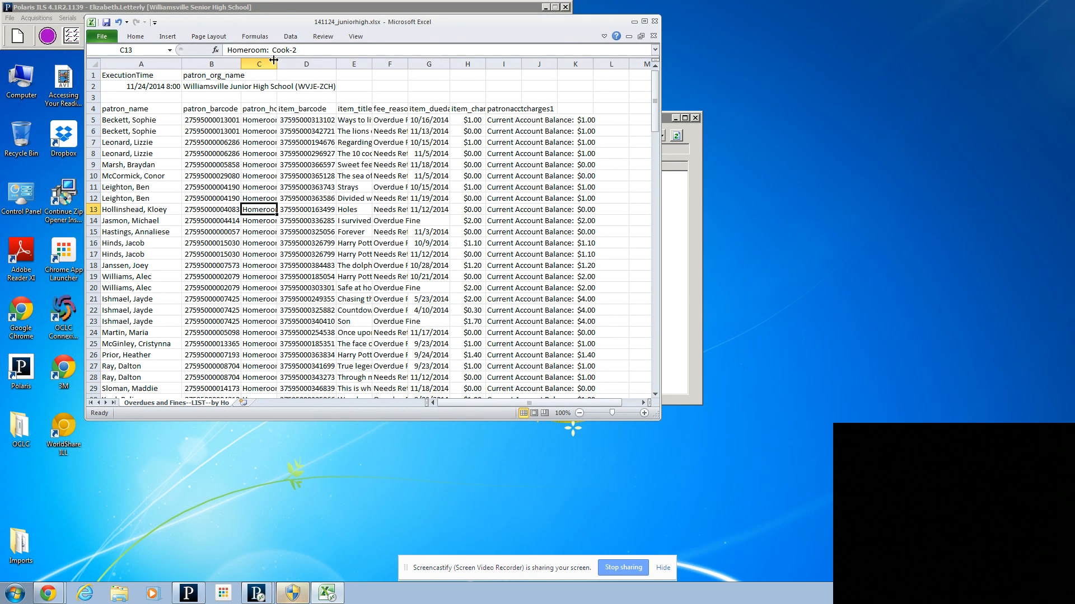
# Step: Widen the item_title column E to about 27 and turn on text wrapping for it
pyautogui.click(363, 67)
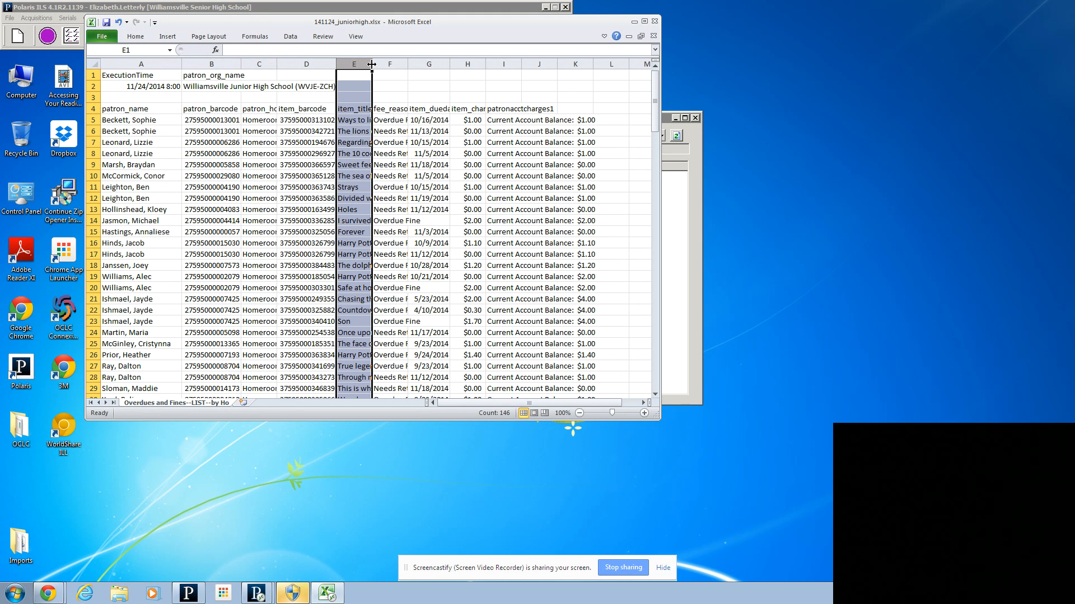
pyautogui.moveTo(372, 65); pyautogui.dragTo(447, 69)
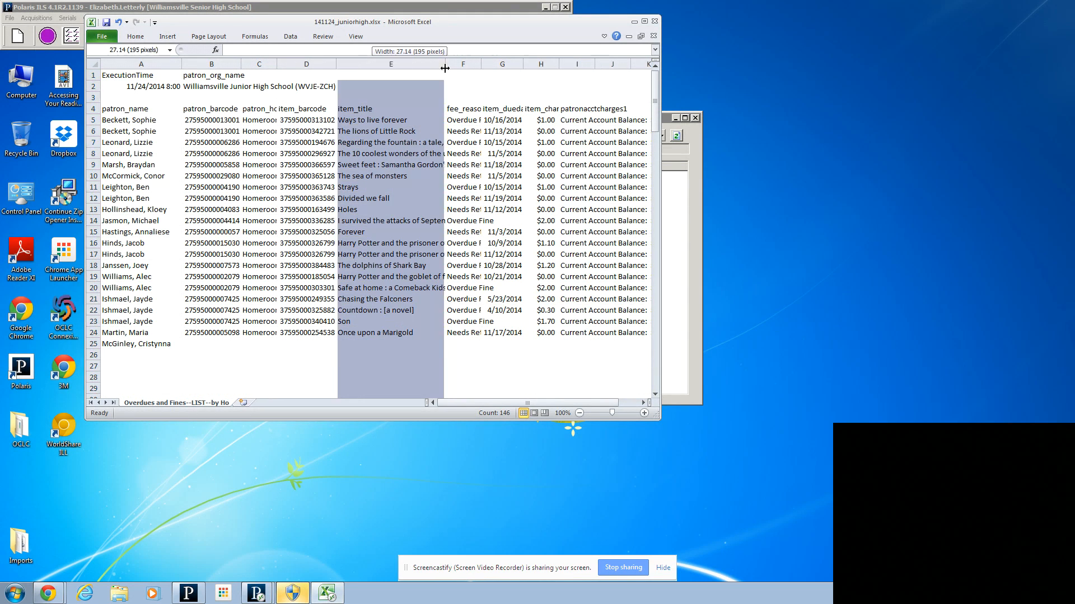
pyautogui.rightClick(361, 130)
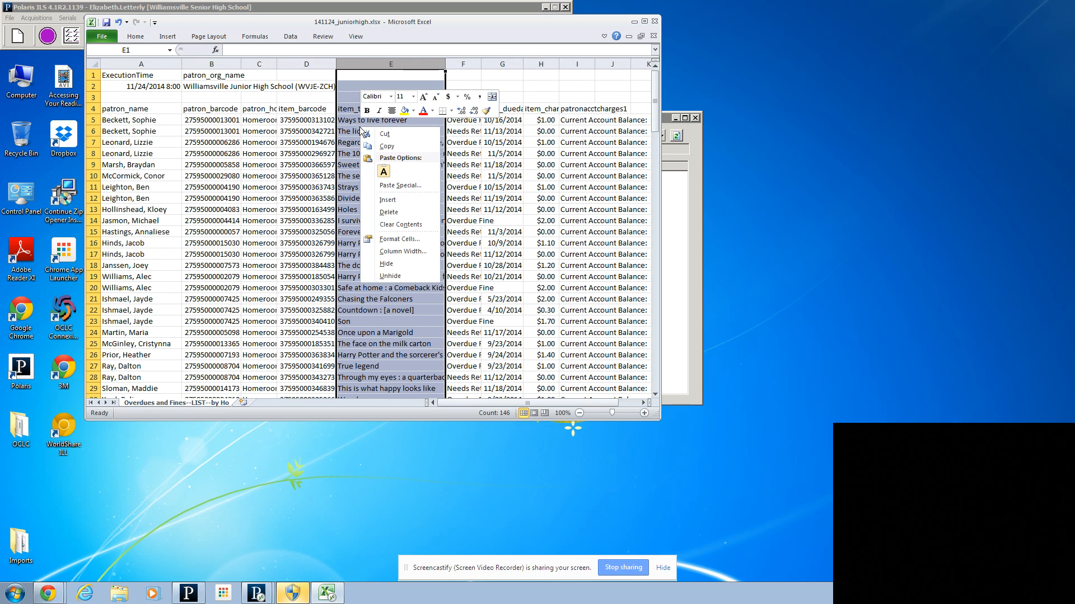
pyautogui.click(399, 239)
pyautogui.click(306, 129)
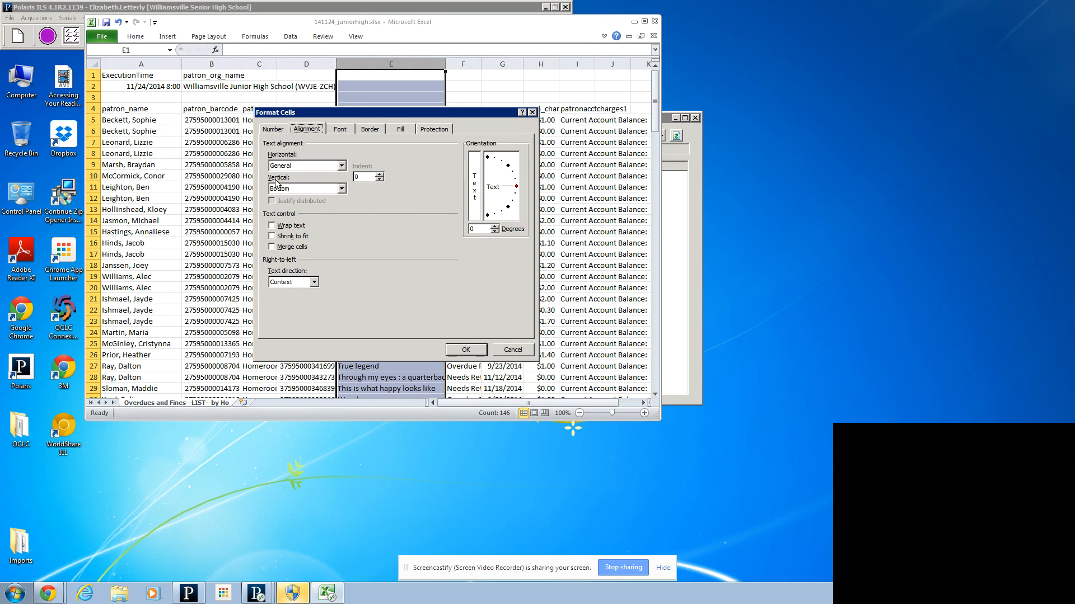
pyautogui.click(272, 225)
pyautogui.click(464, 352)
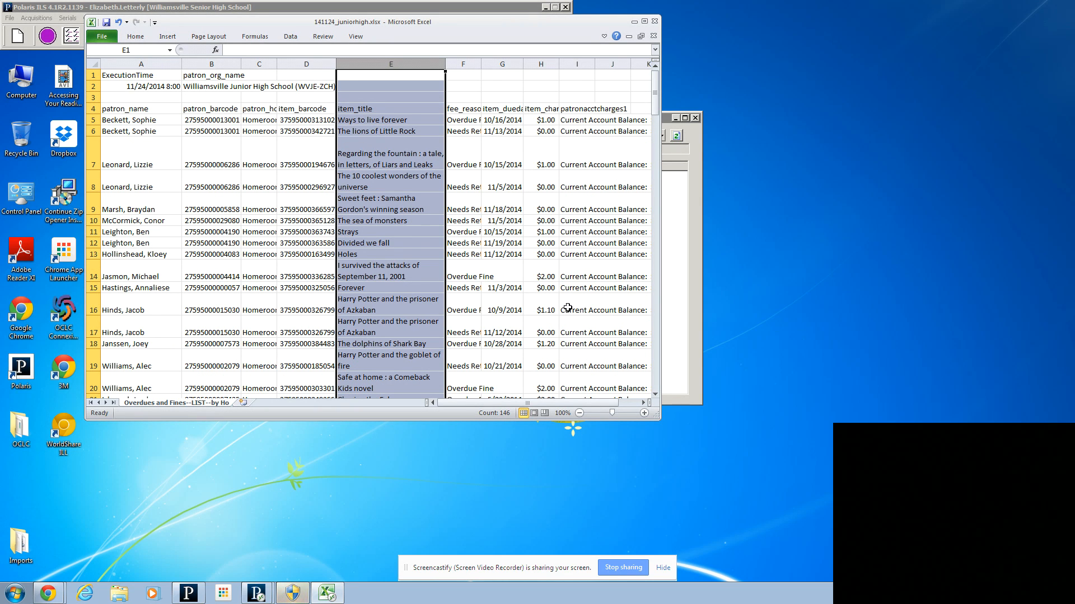
# Step: Remove the text "Homeroom:" from all cells by replacing it with nothing
pyautogui.click(257, 123)
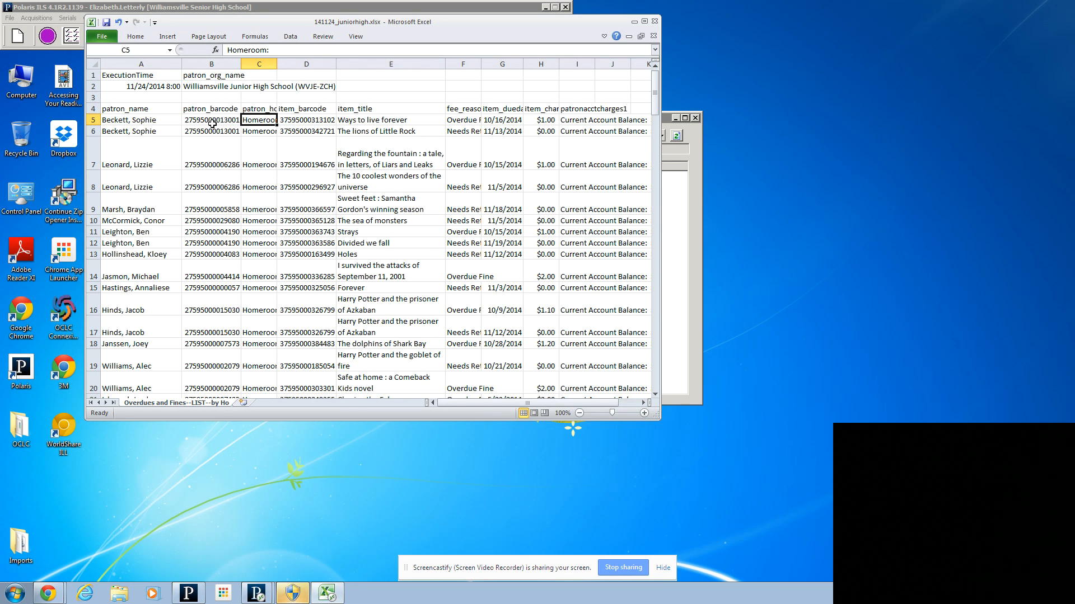
pyautogui.hotkey('ctrl', 'f')
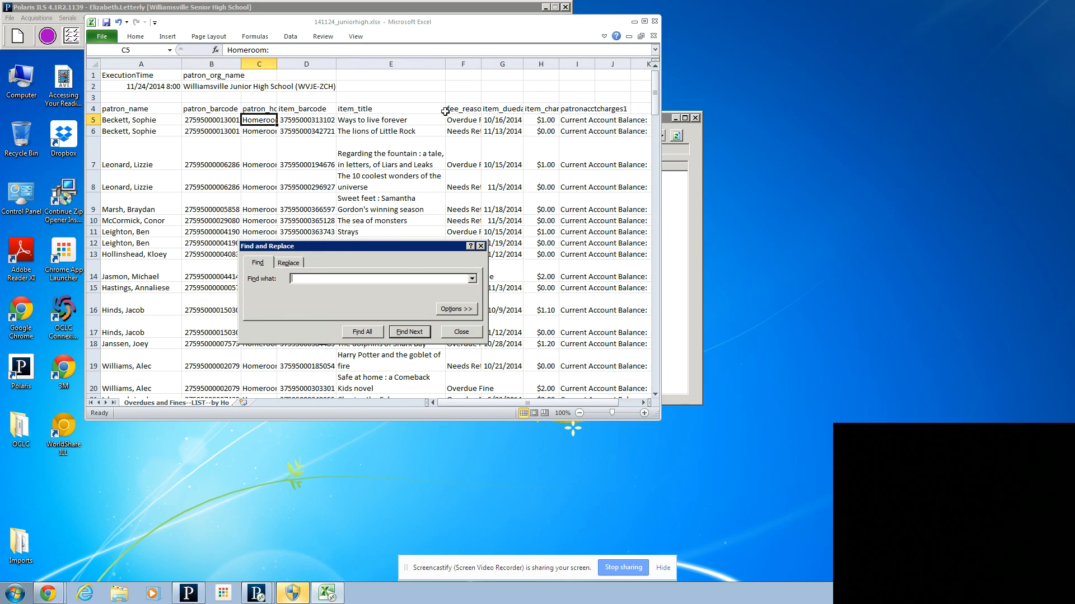
pyautogui.click(287, 263)
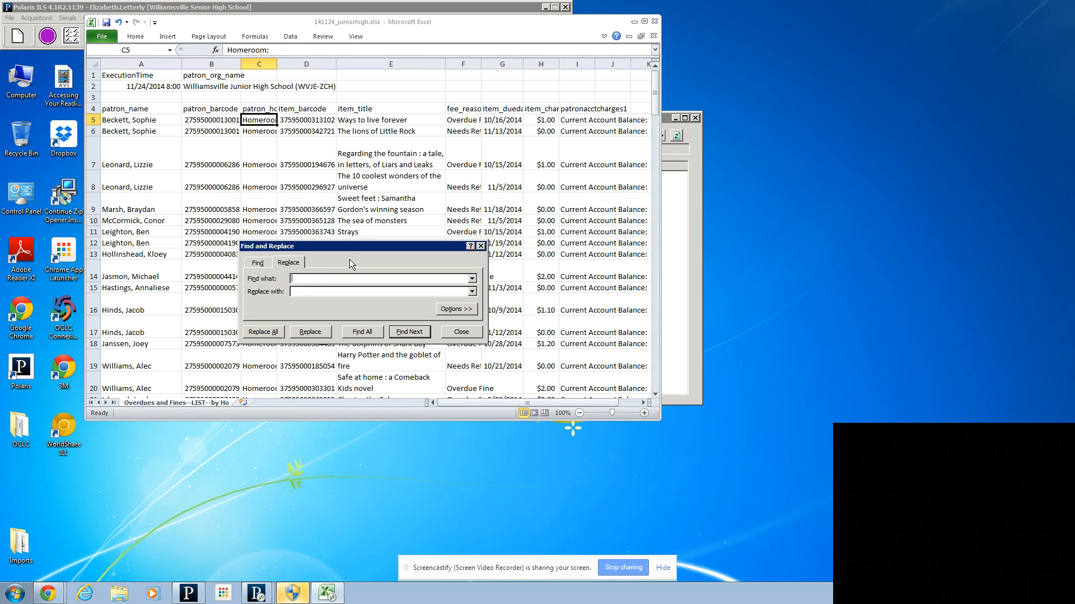
pyautogui.write('Homeroom:')
pyautogui.click(268, 332)
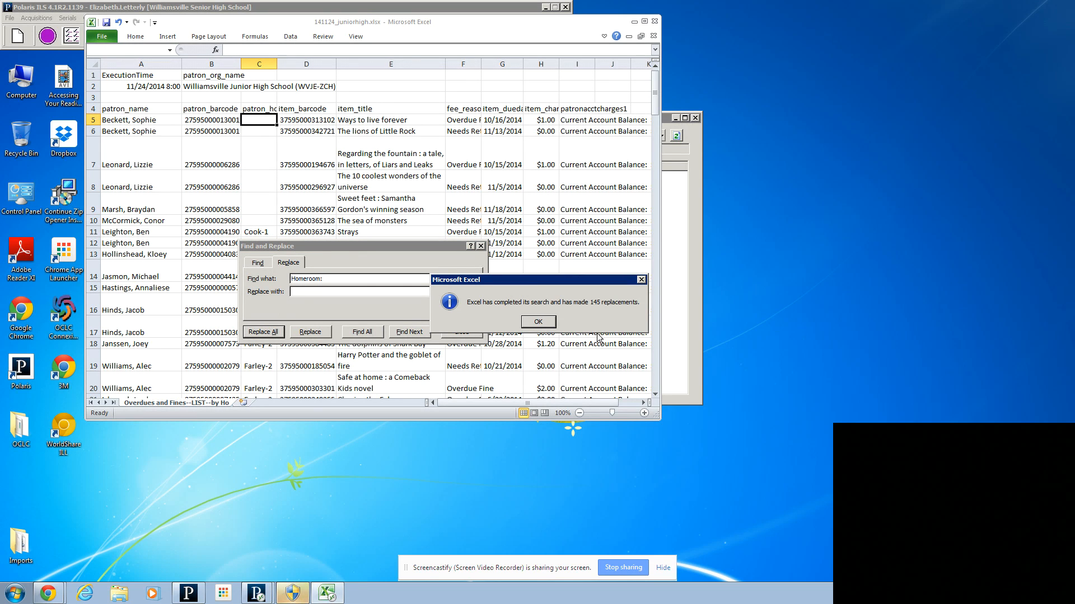
pyautogui.click(538, 322)
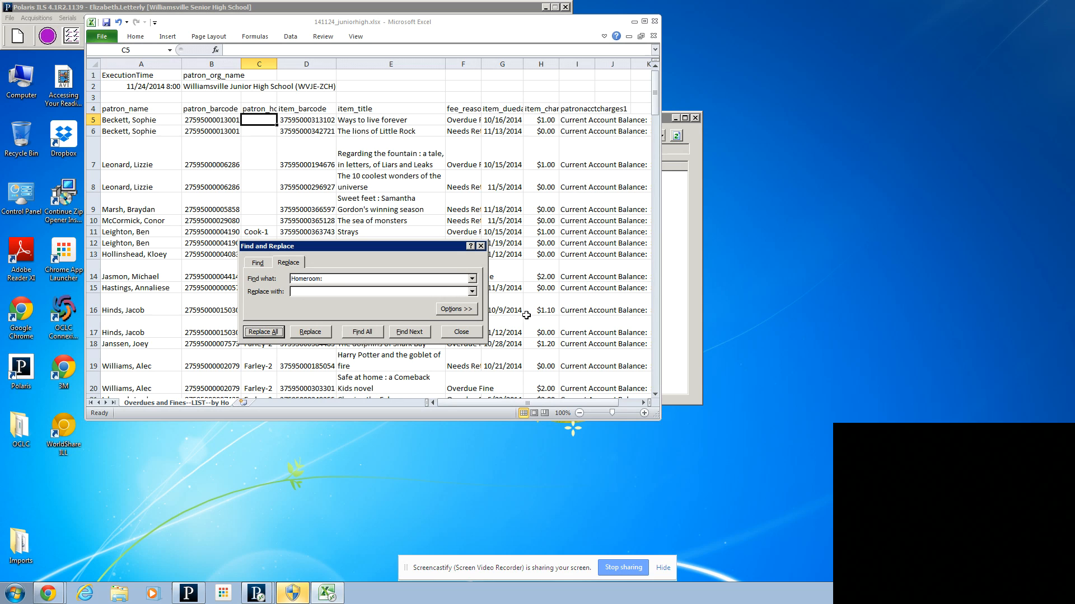
pyautogui.click(461, 332)
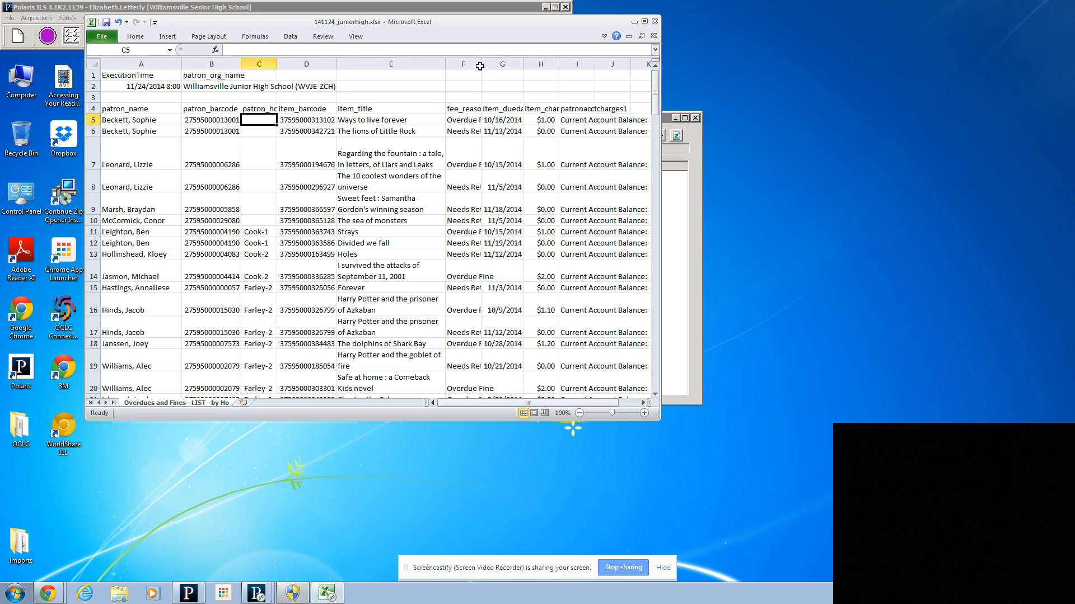
# Step: Widen the fee_reason column F slightly and replace every "Overdue Fine" with "LateFee"
pyautogui.moveTo(481, 64)
pyautogui.mouseDown()
pyautogui.moveTo(507, 63)
pyautogui.moveTo(495, 64)
pyautogui.mouseUp()
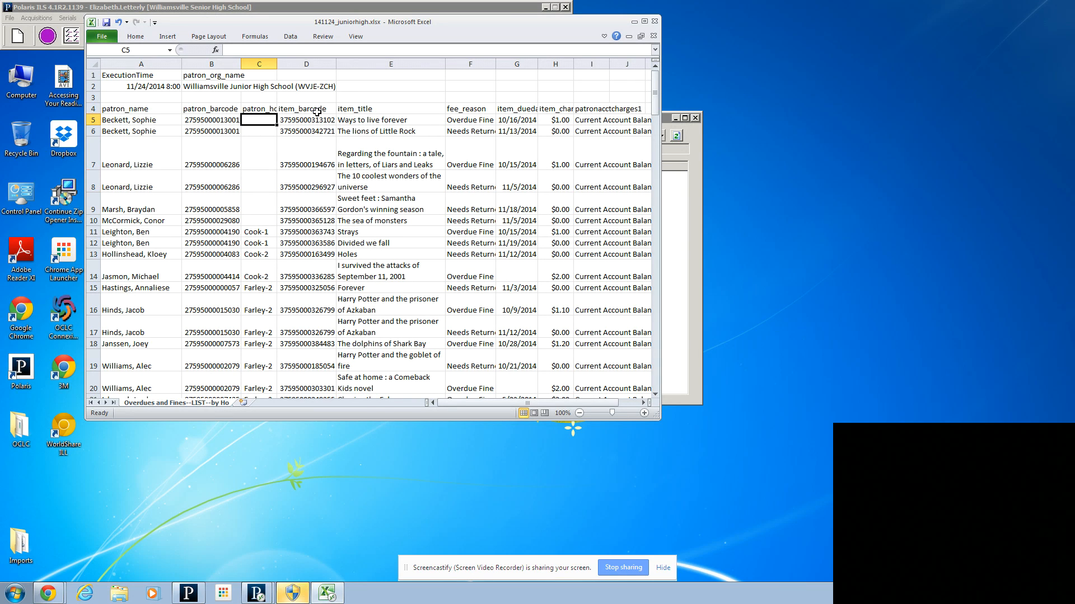
pyautogui.hotkey('ctrl', 'f')
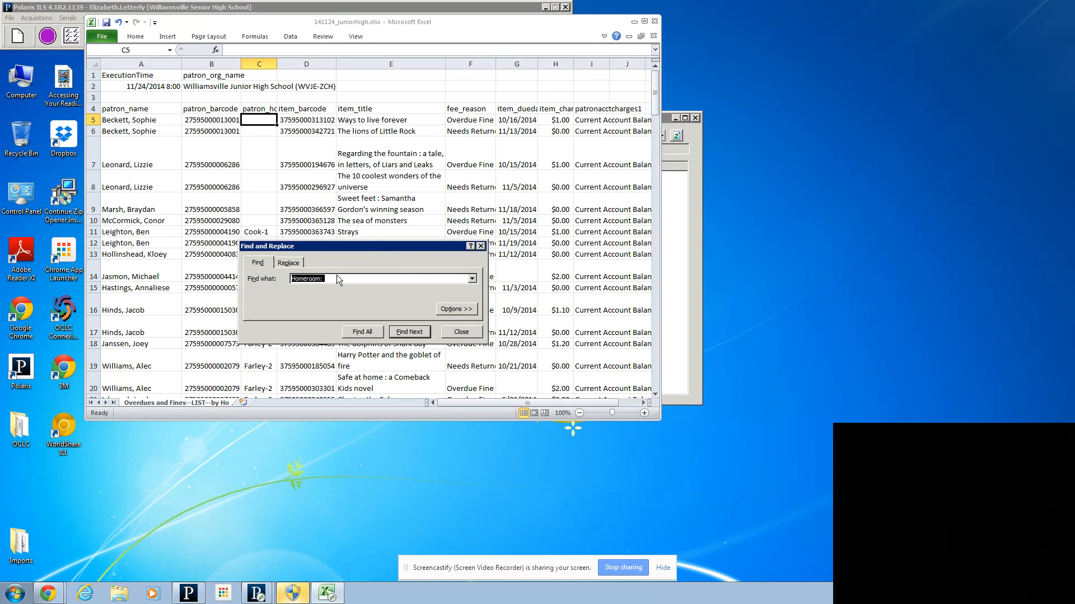
pyautogui.click(288, 263)
pyautogui.moveTo(333, 283); pyautogui.dragTo(277, 281)
pyautogui.write('Overdue Fine')
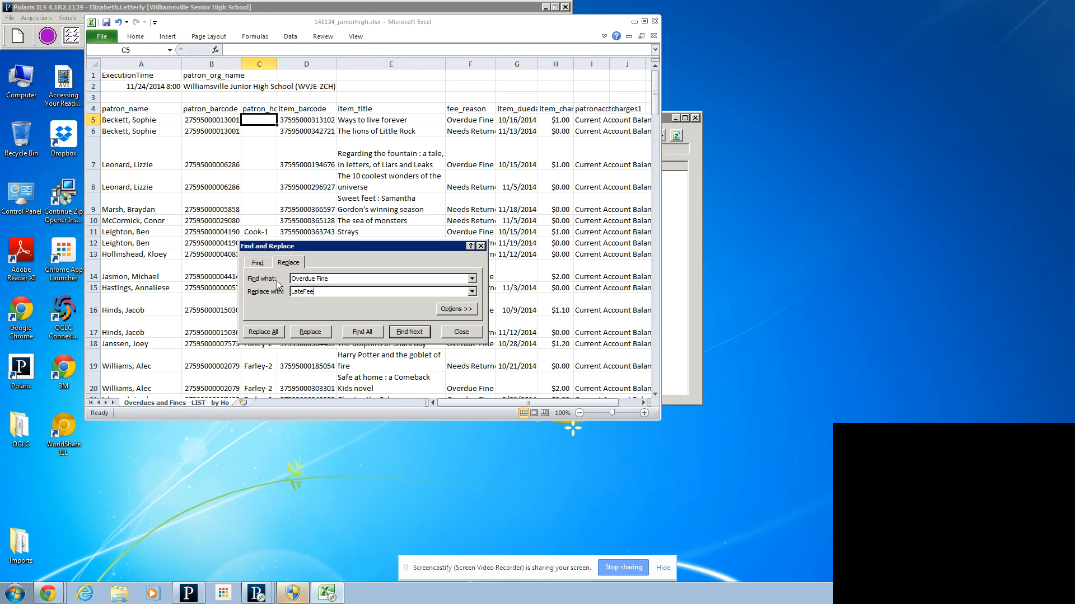
pyautogui.click(268, 332)
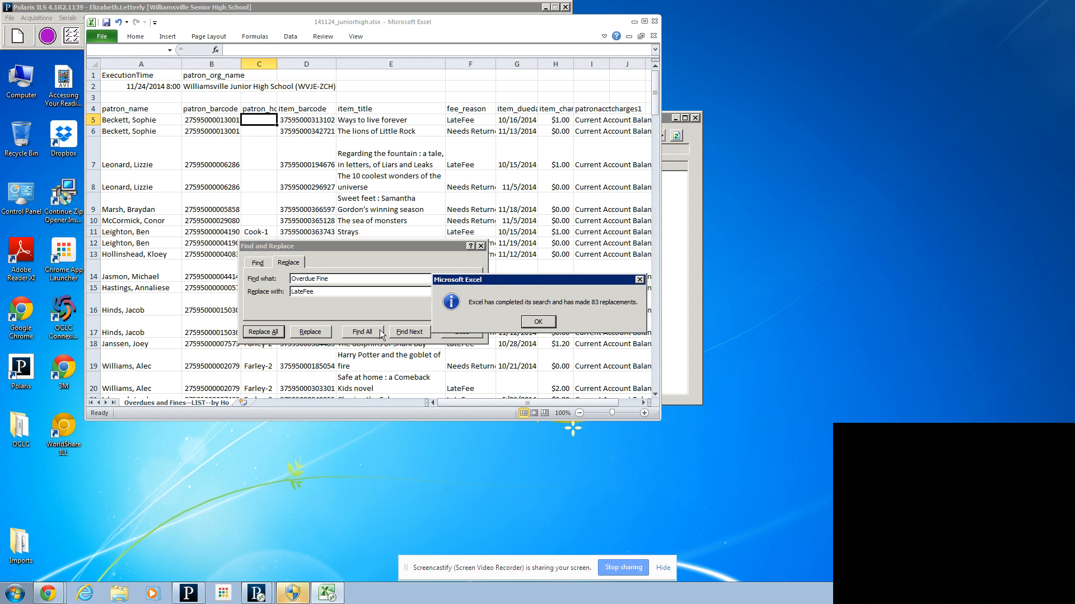
pyautogui.click(538, 322)
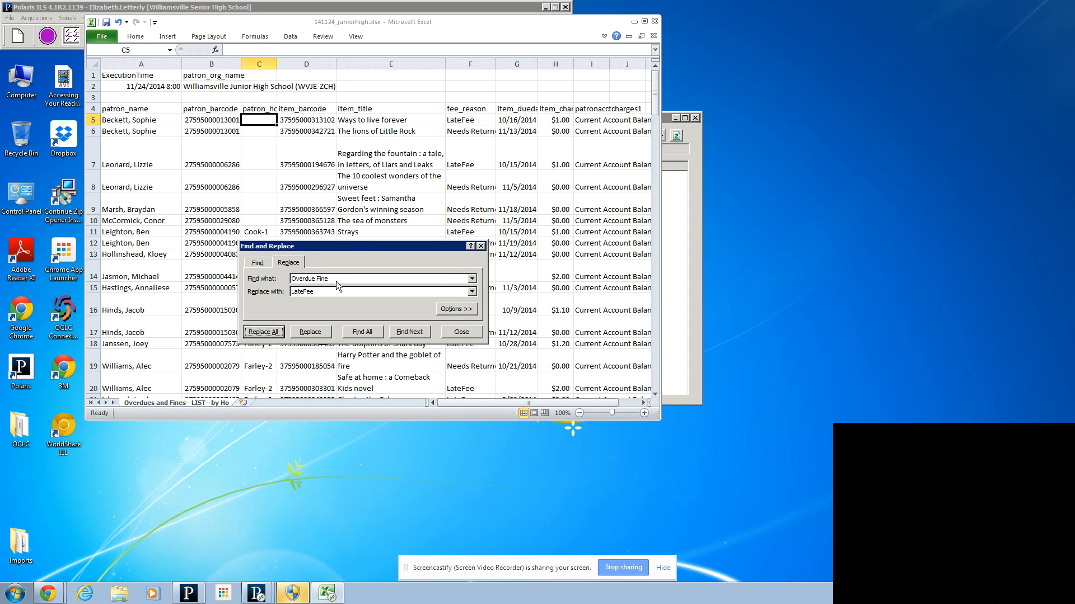
# Step: Replace every "Needs Returned" with "Overdue" and close Find and Replace
pyautogui.click(337, 279)
pyautogui.moveTo(314, 278); pyautogui.dragTo(231, 277)
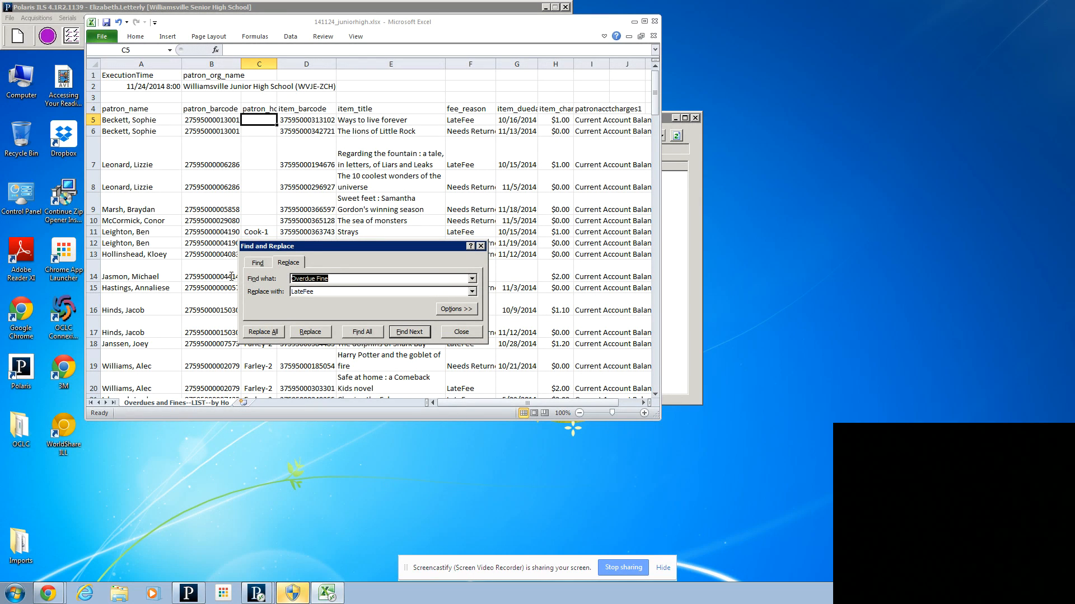
pyautogui.write('Needs Returned')
pyautogui.press('Tab')
pyautogui.write('Overdue')
pyautogui.click(263, 332)
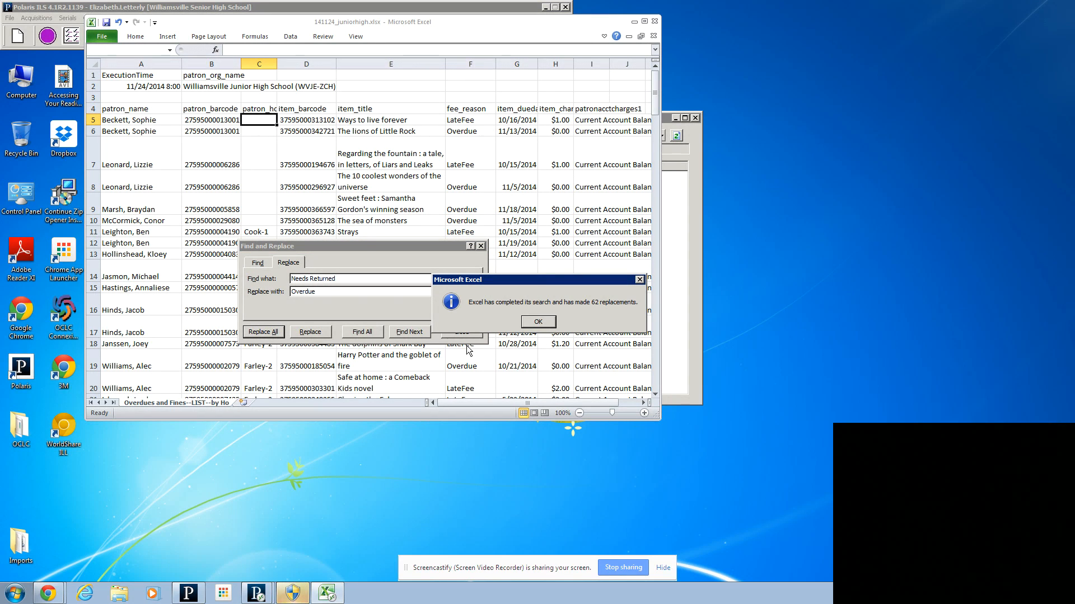
pyautogui.click(538, 322)
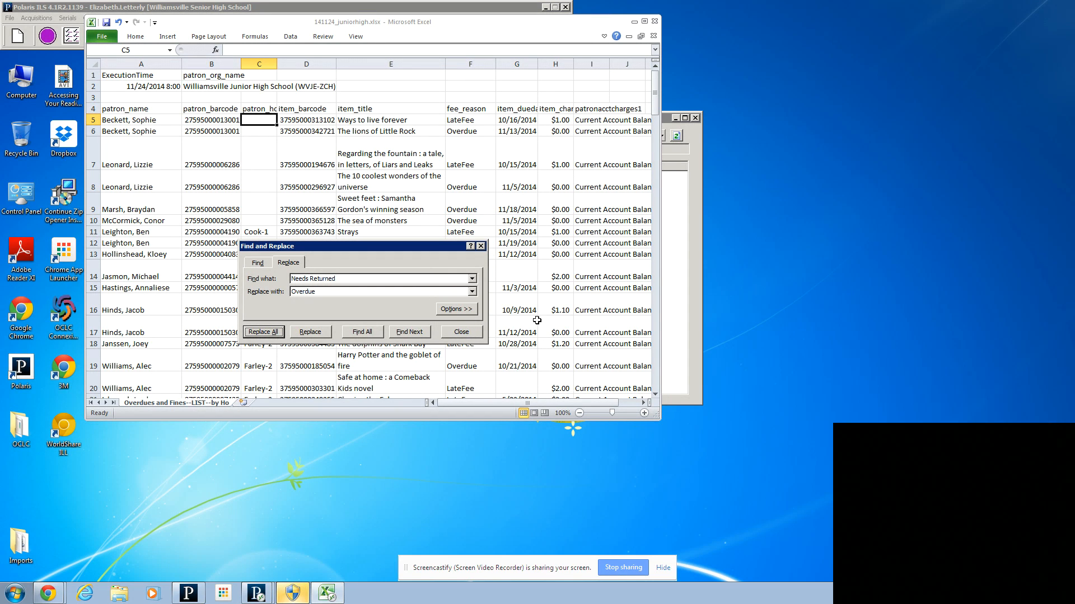
pyautogui.click(463, 333)
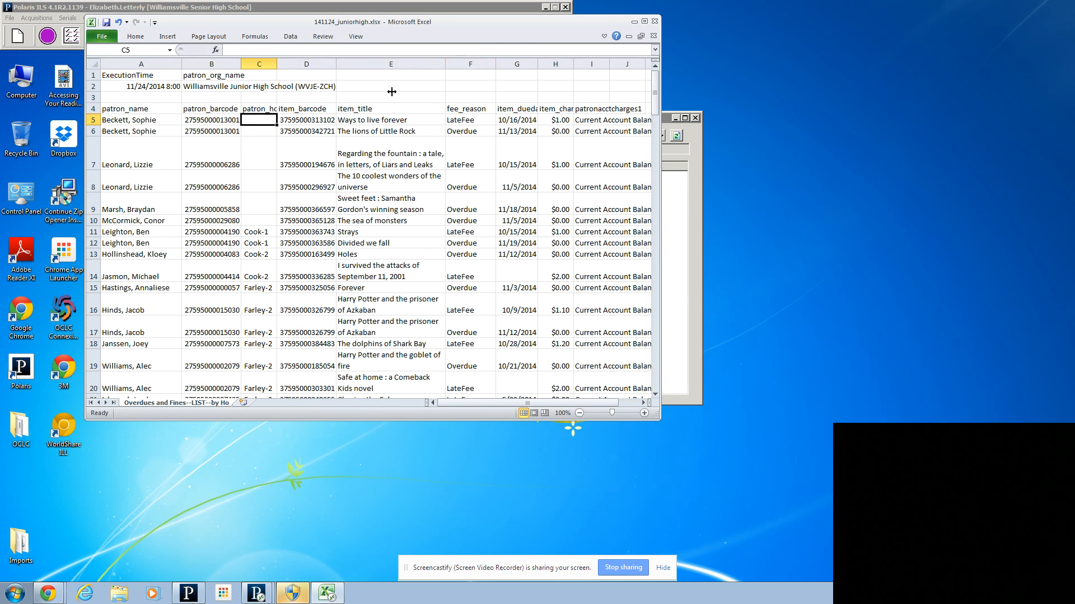
# Step: Sort the list by fee_reason and then by patron_name, both A to Z
pyautogui.click(289, 35)
pyautogui.click(328, 61)
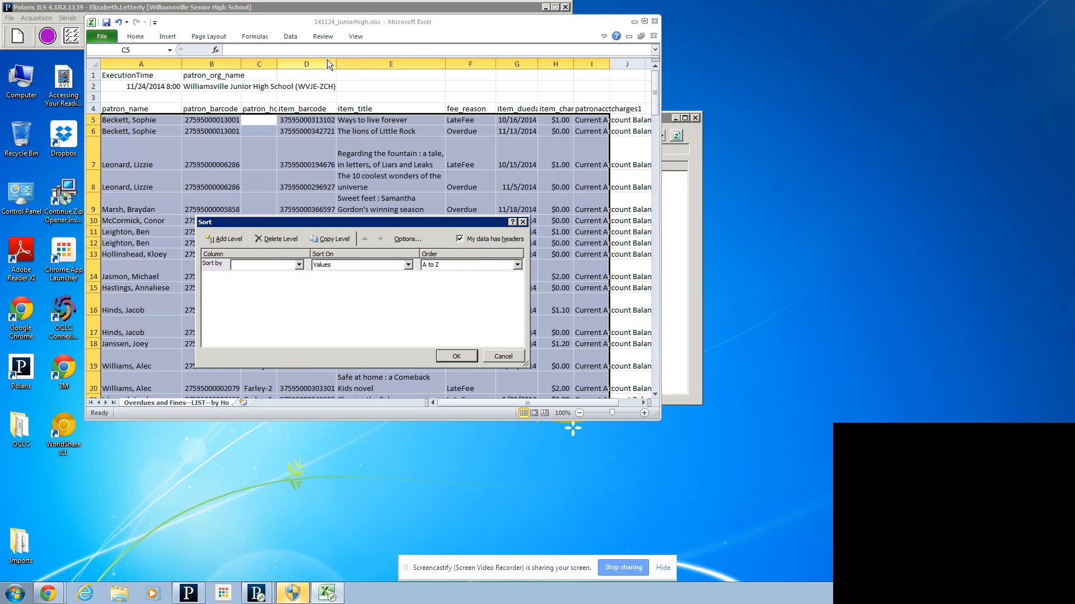
pyautogui.click(299, 265)
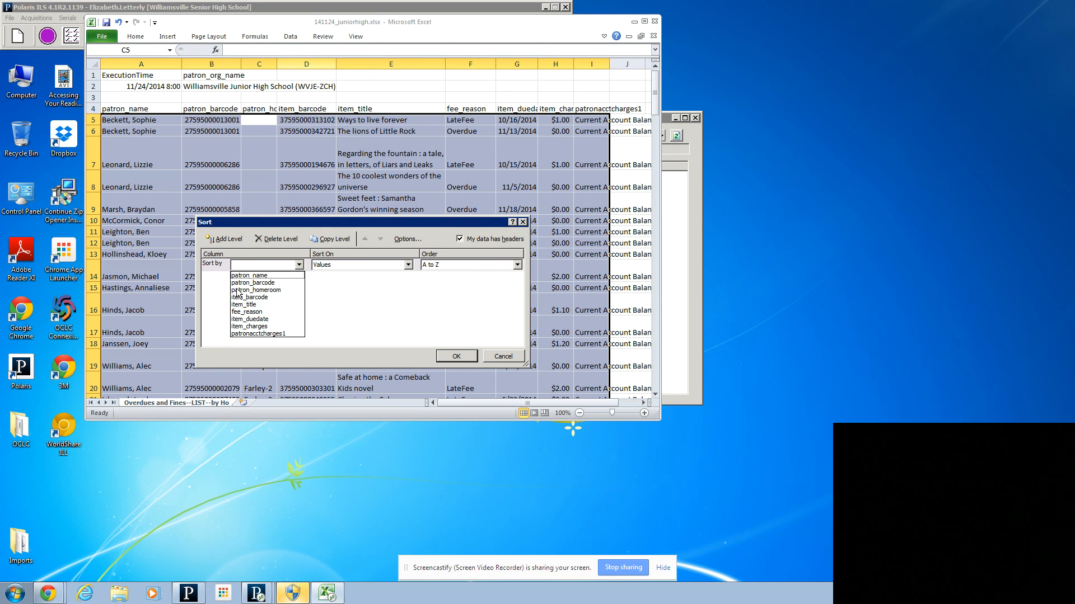
pyautogui.click(247, 312)
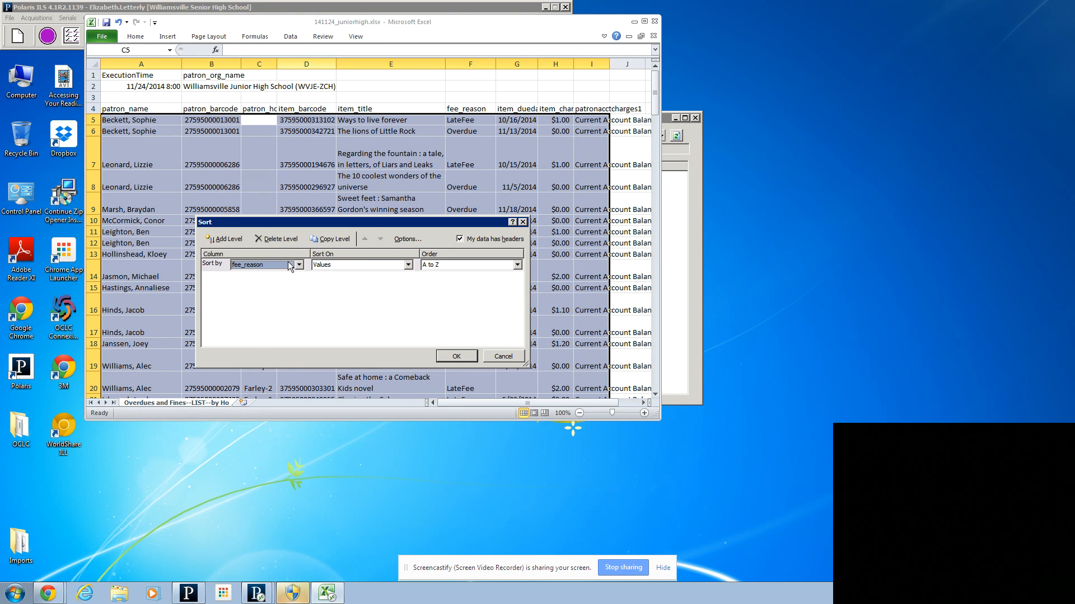
pyautogui.click(220, 239)
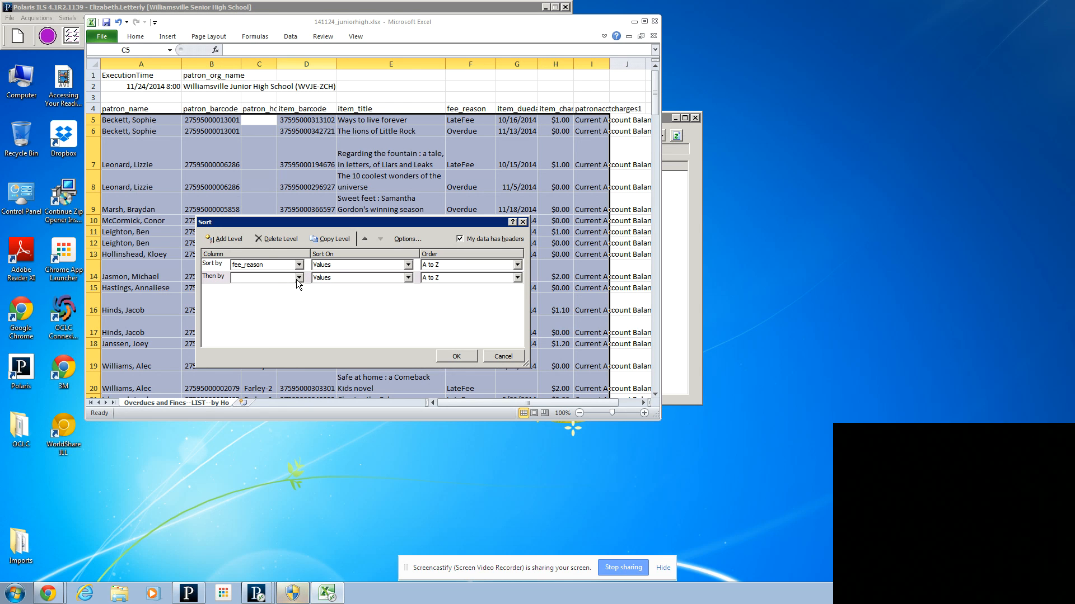
pyautogui.click(299, 277)
pyautogui.click(280, 286)
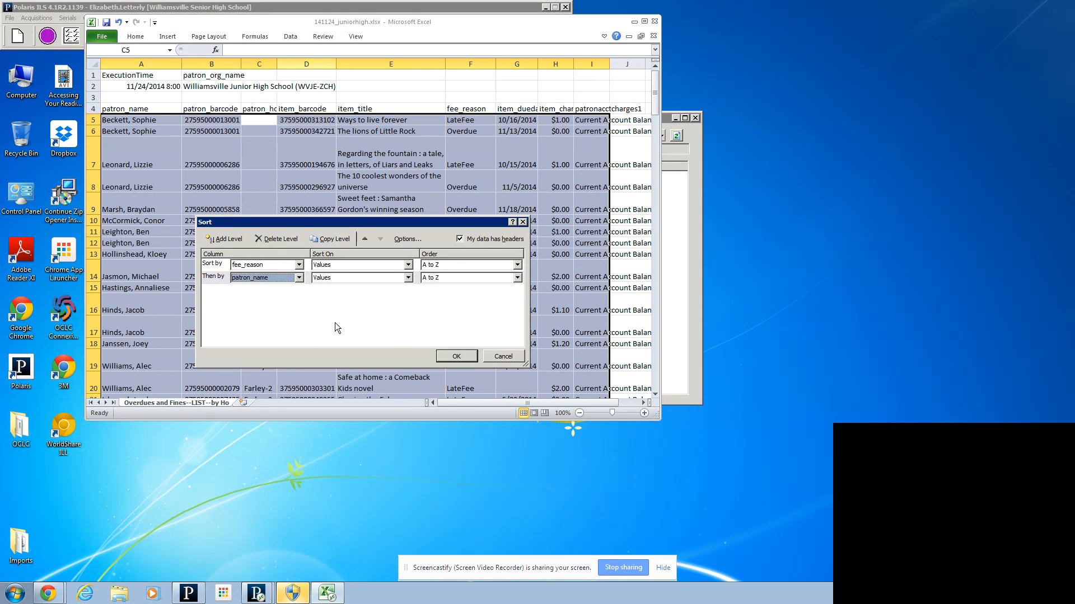
pyautogui.click(457, 356)
pyautogui.click(260, 120)
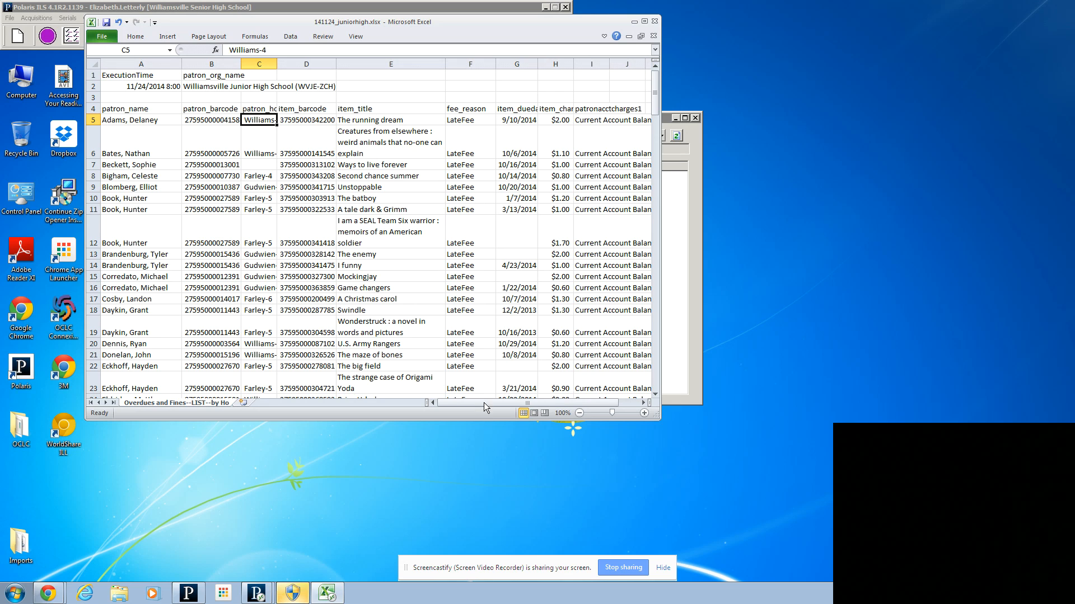
# Step: Clear the account balance text in patronacctcharges1 cells I5 to I9
pyautogui.moveTo(484, 402); pyautogui.dragTo(502, 402)
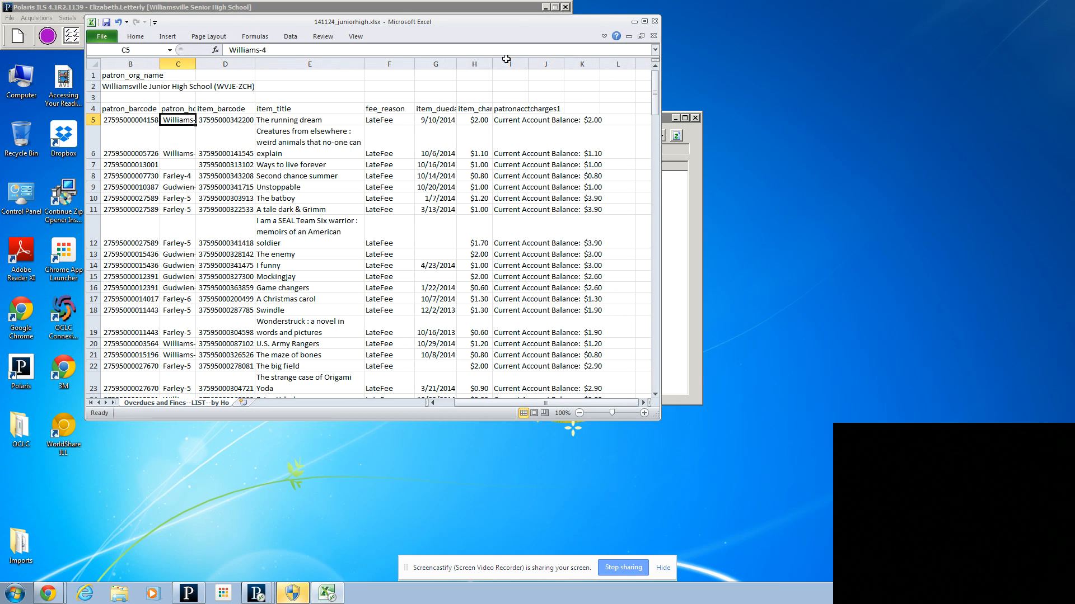
pyautogui.click(505, 119)
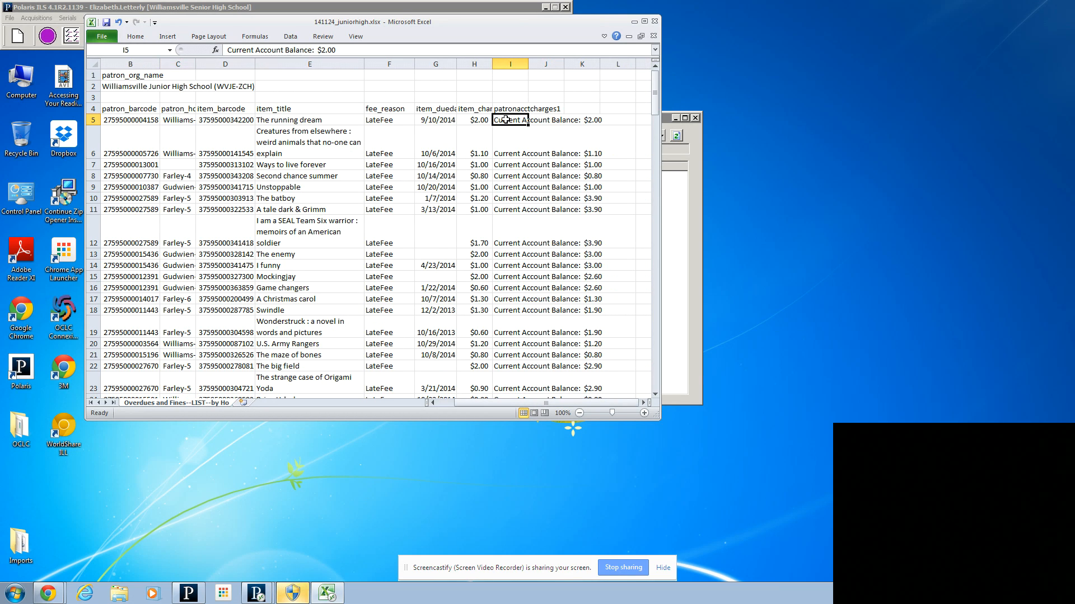
pyautogui.moveTo(506, 120); pyautogui.dragTo(505, 187)
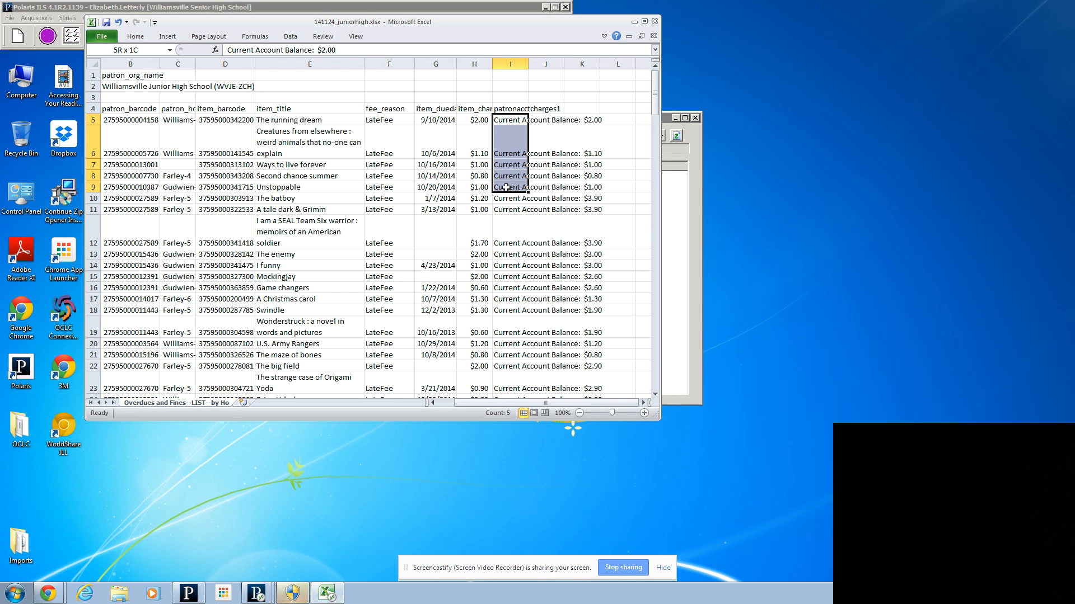
pyautogui.press('Delete')
# Step: Set the item charge in H10 to $3.90 and clear the account balance text in I10 and I11
pyautogui.click(480, 199)
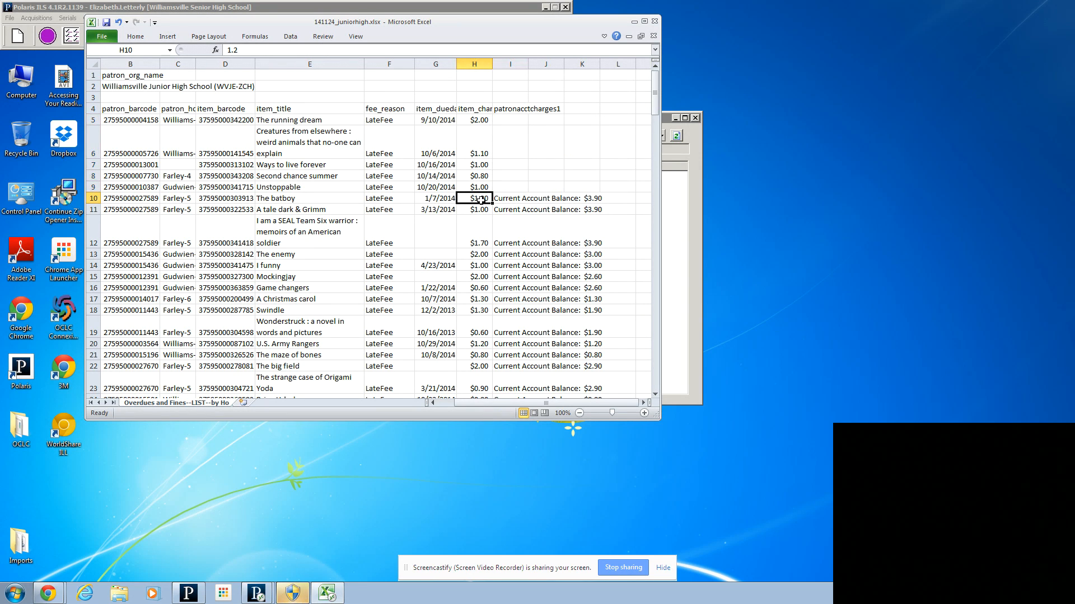
pyautogui.write('$3.')
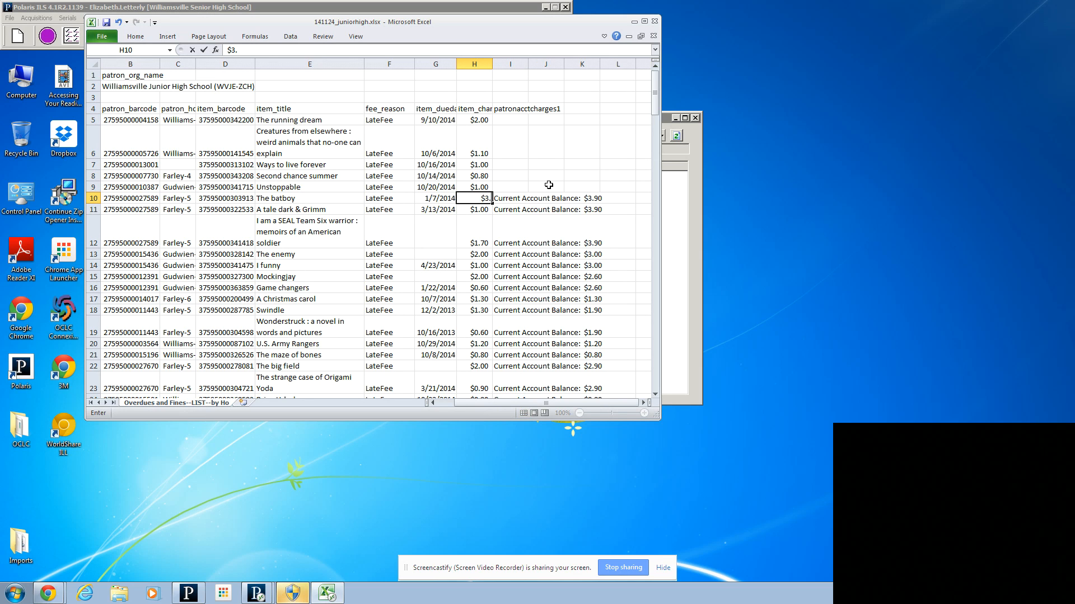
pyautogui.write('90')
pyautogui.click(507, 197)
pyautogui.moveTo(508, 198); pyautogui.dragTo(510, 208)
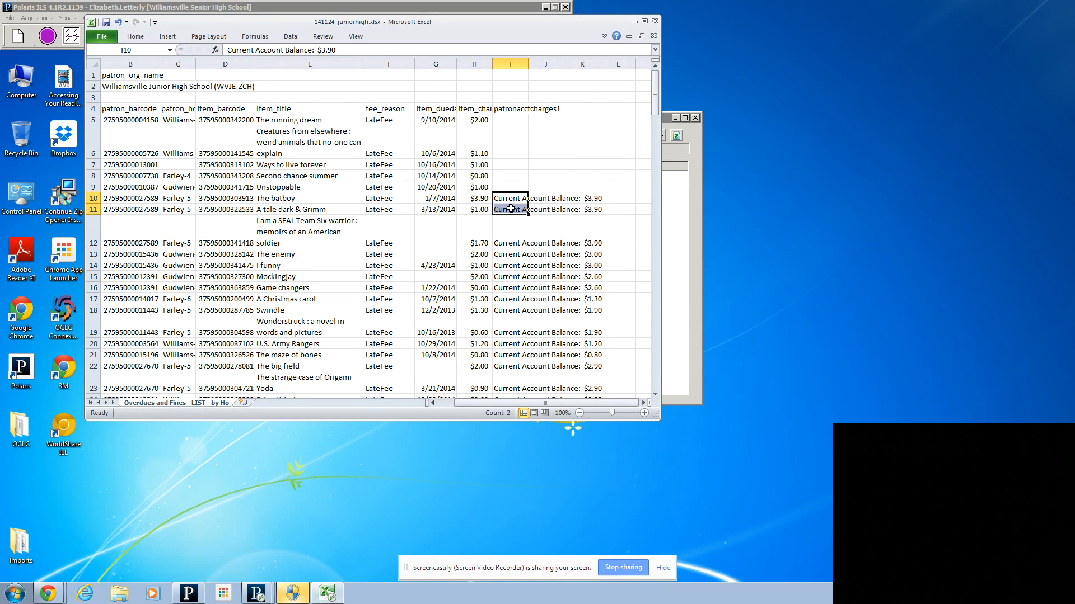
pyautogui.press('Delete')
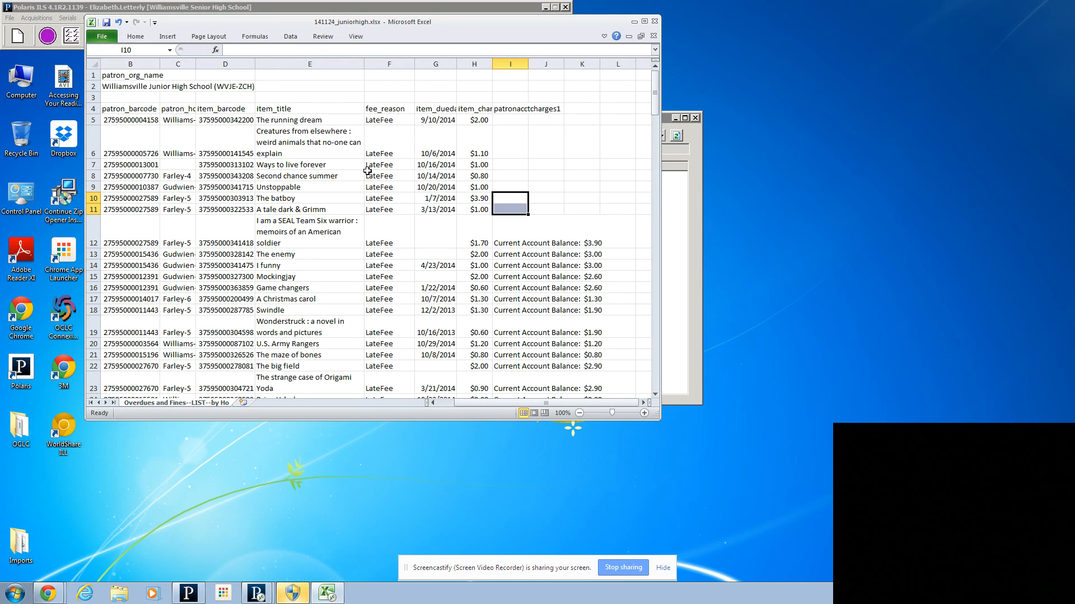
# Step: Delete row 11, the LateFee entry for "A tale dark & Grimm"
pyautogui.click(432, 402)
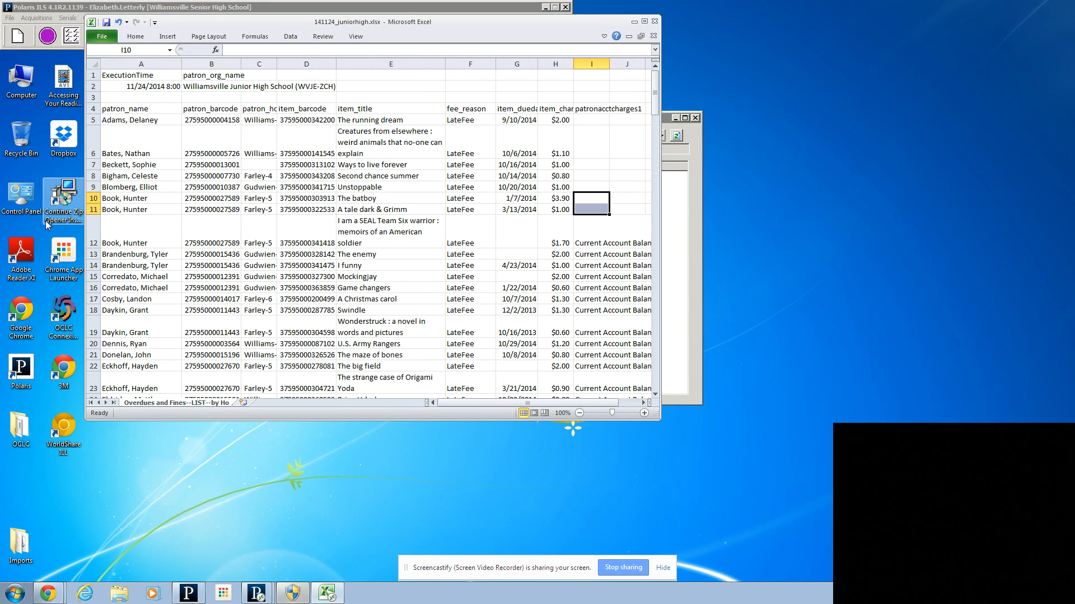
pyautogui.click(89, 210)
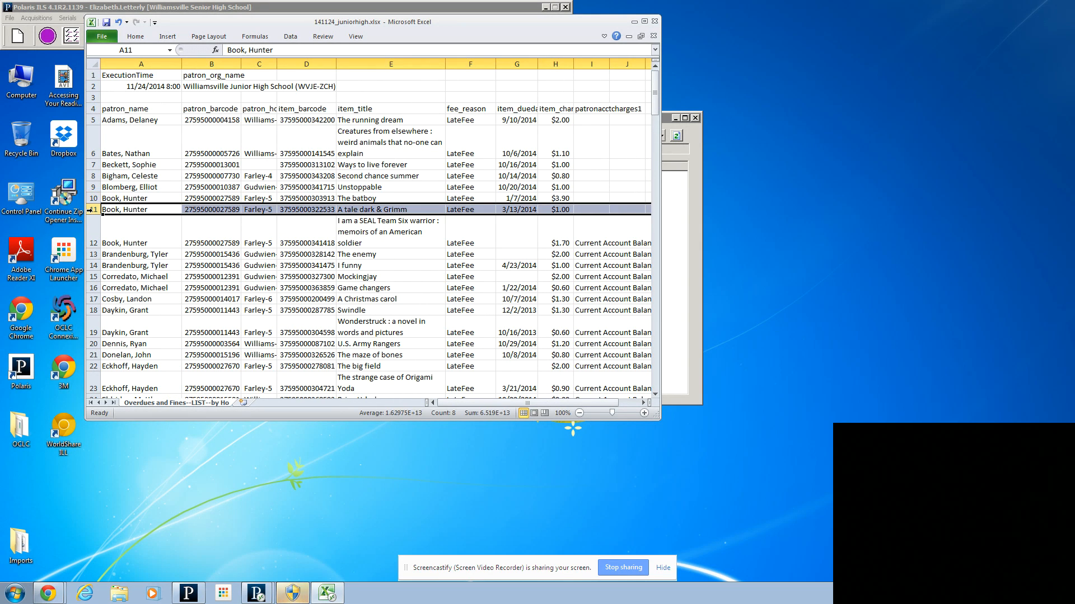
pyautogui.rightClick(92, 210)
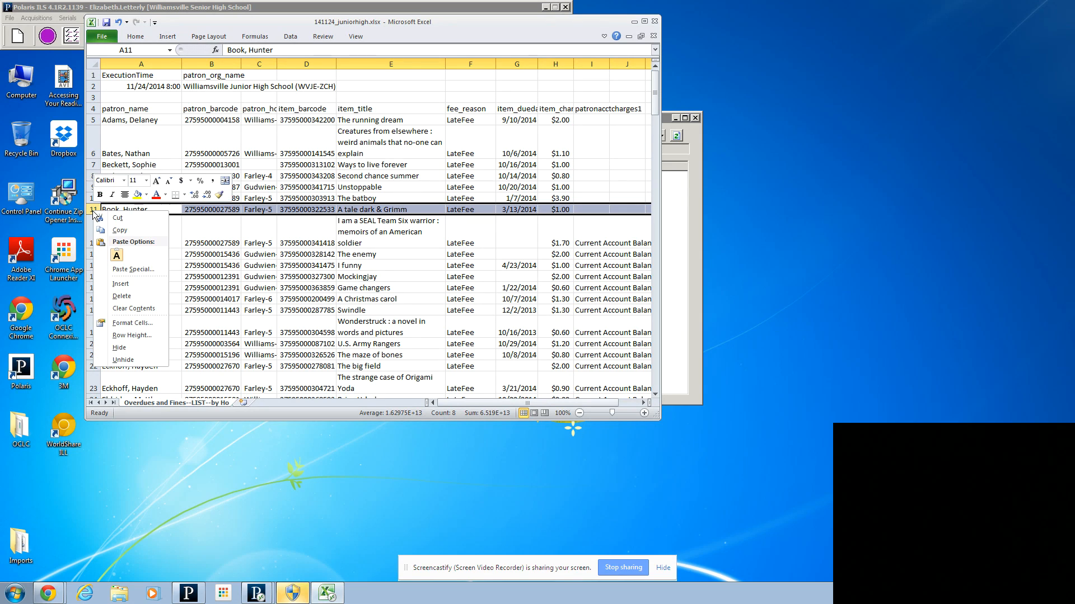
pyautogui.click(121, 297)
pyautogui.click(523, 227)
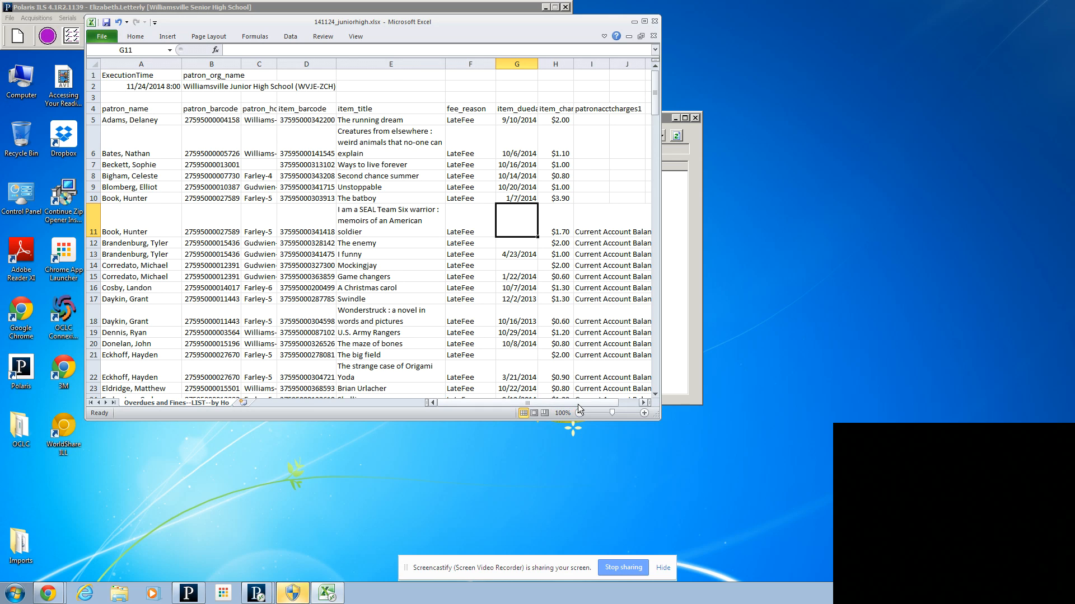
# Step: Clear the account balance text in I11, beside the SEAL Team Six title
pyautogui.moveTo(577, 404); pyautogui.dragTo(596, 404)
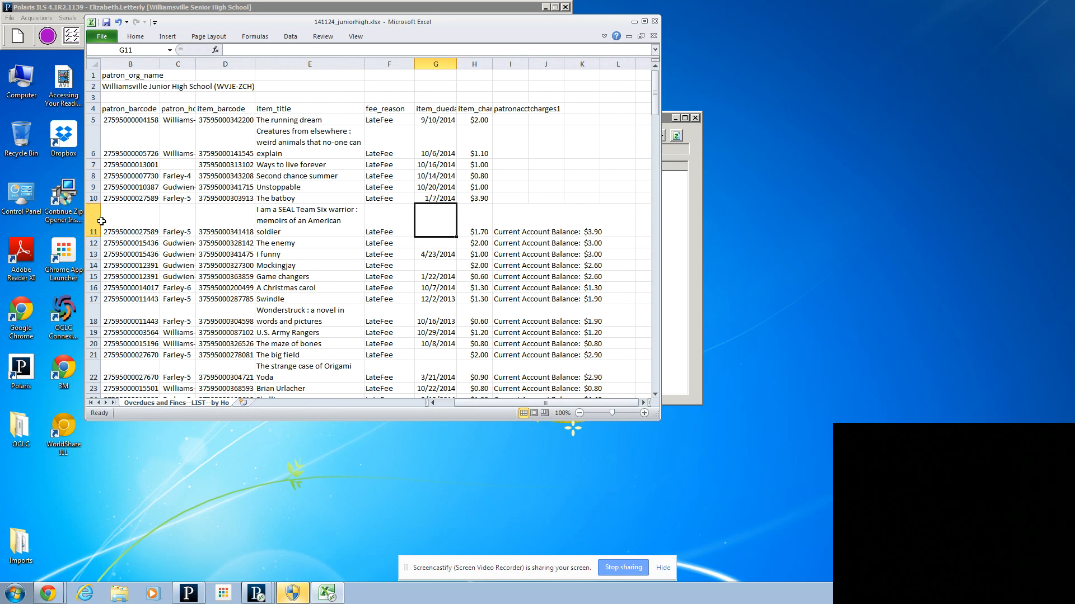
pyautogui.click(506, 225)
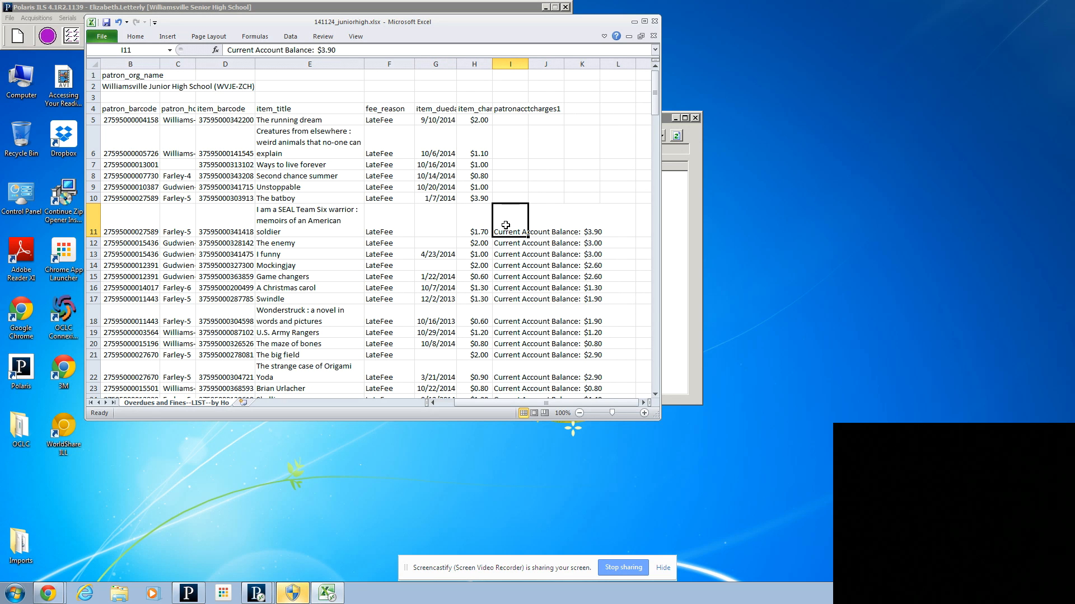
pyautogui.press('Delete')
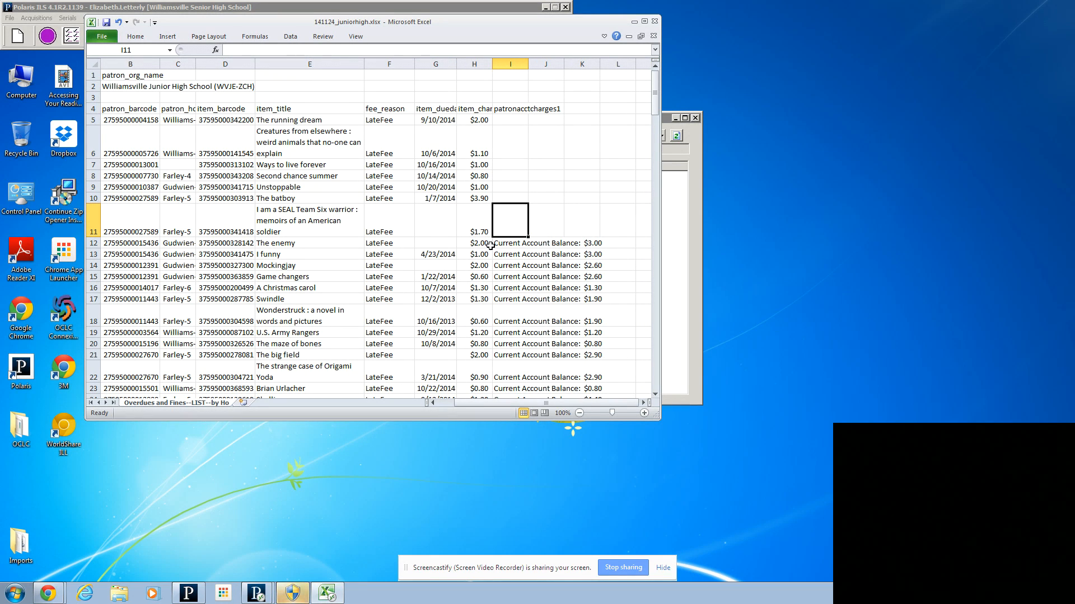
# Step: Set the item charge for "The enemy" in H12 to $3.00 and clear its account balance in I12
pyautogui.click(488, 244)
pyautogui.write('$3')
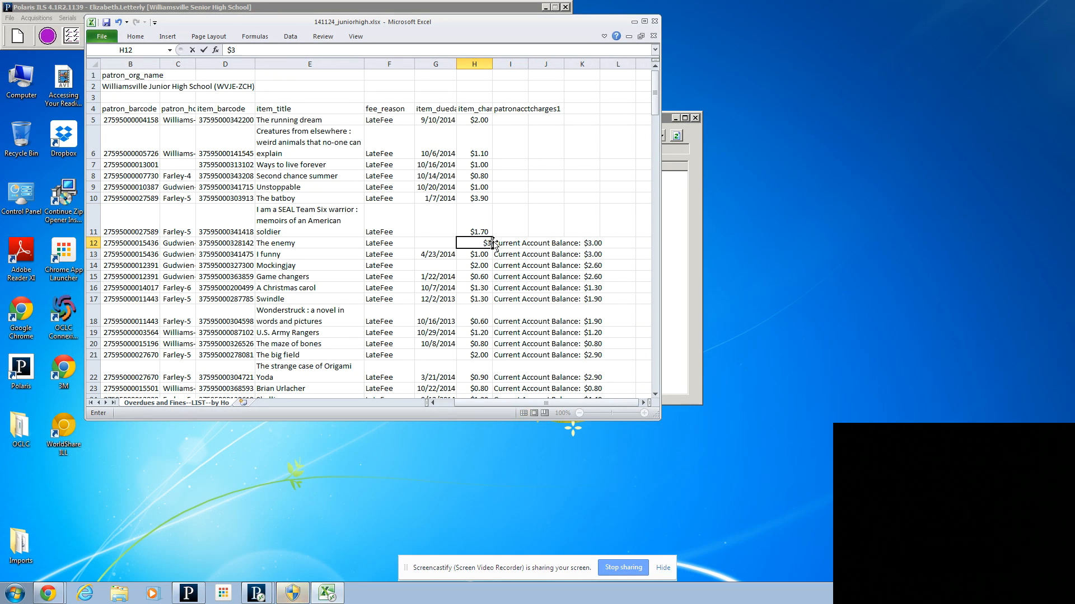
pyautogui.write('.00')
pyautogui.click(520, 243)
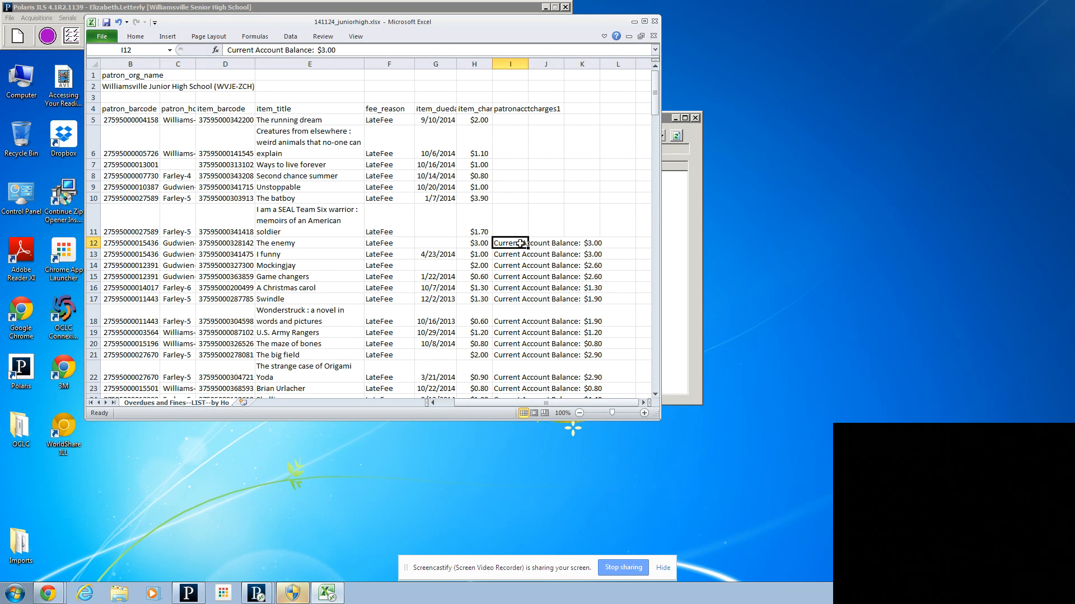
pyautogui.press('Delete')
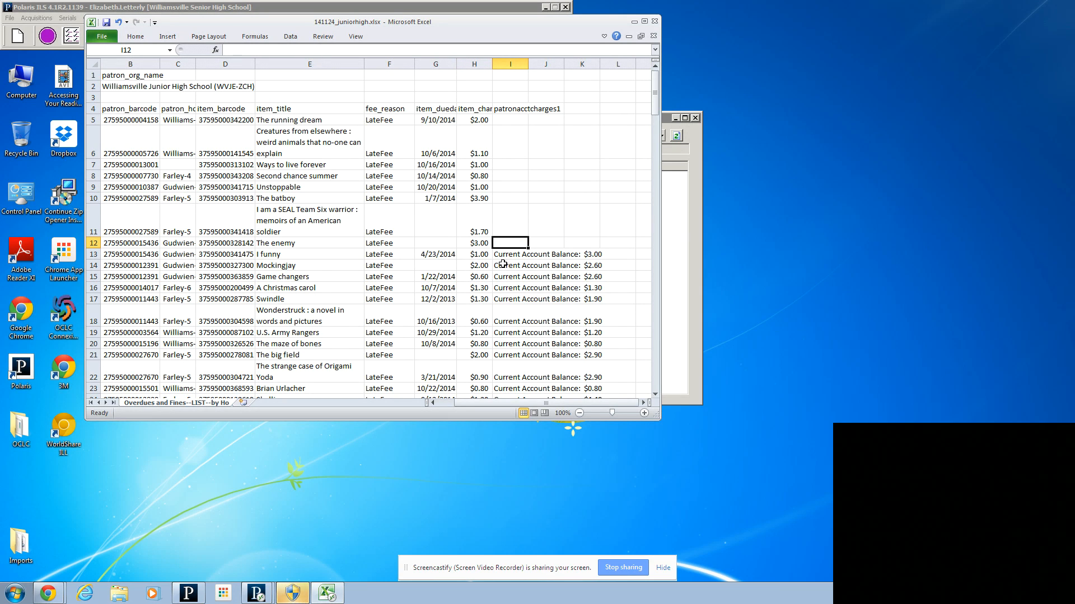
# Step: Set the item charge for "Mockingjay" in H14 to $2.60
pyautogui.click(491, 267)
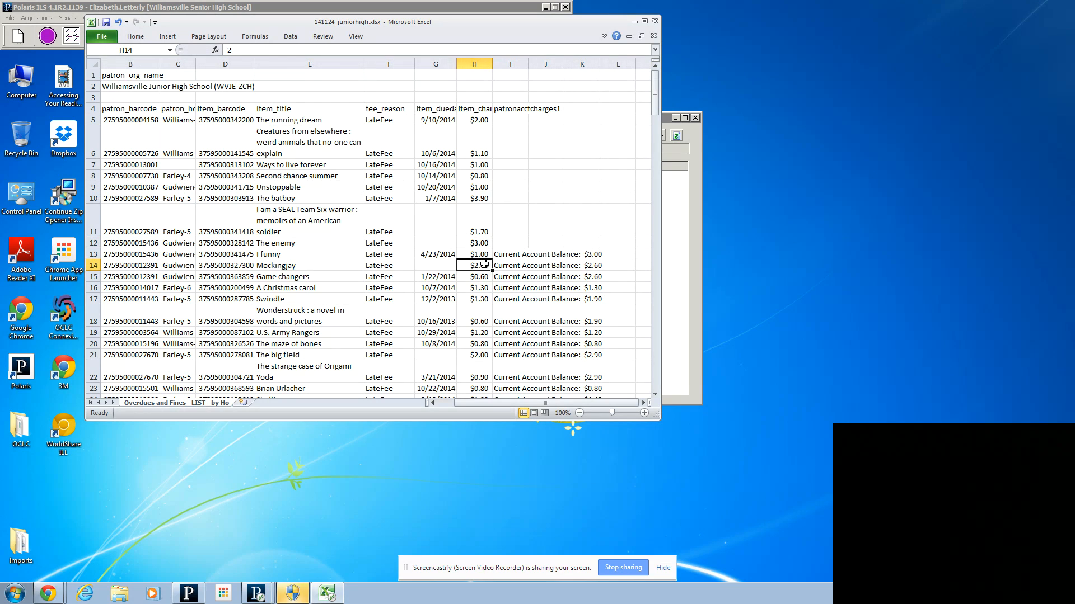
pyautogui.write('@')
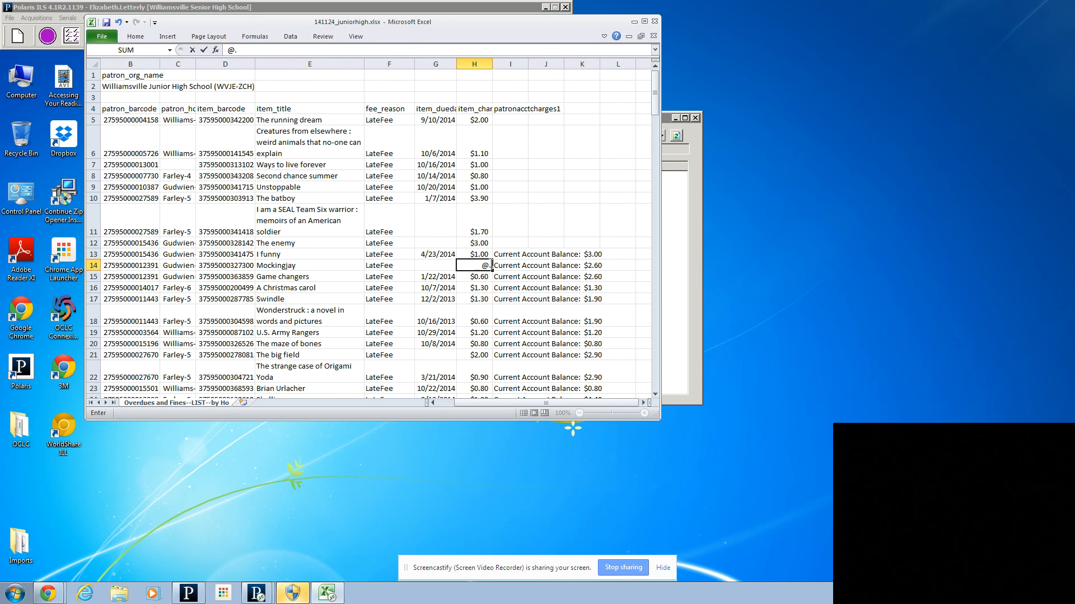
pyautogui.press('BackSpace')
pyautogui.write('$2.60')
# Step: Clear the account balance text in cells I13 to I16
pyautogui.click(499, 278)
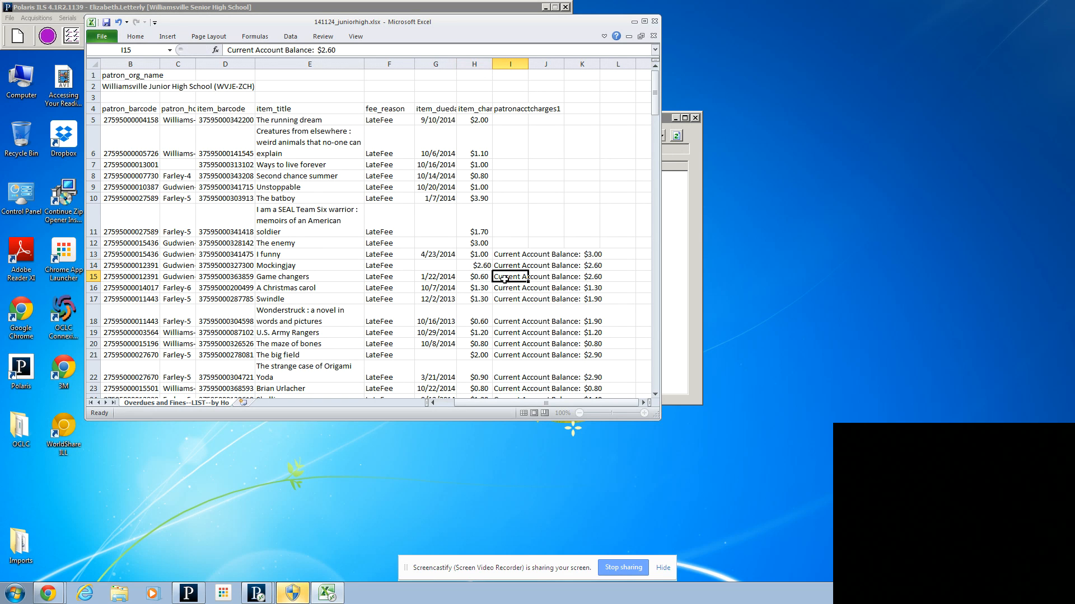
pyautogui.press('Delete')
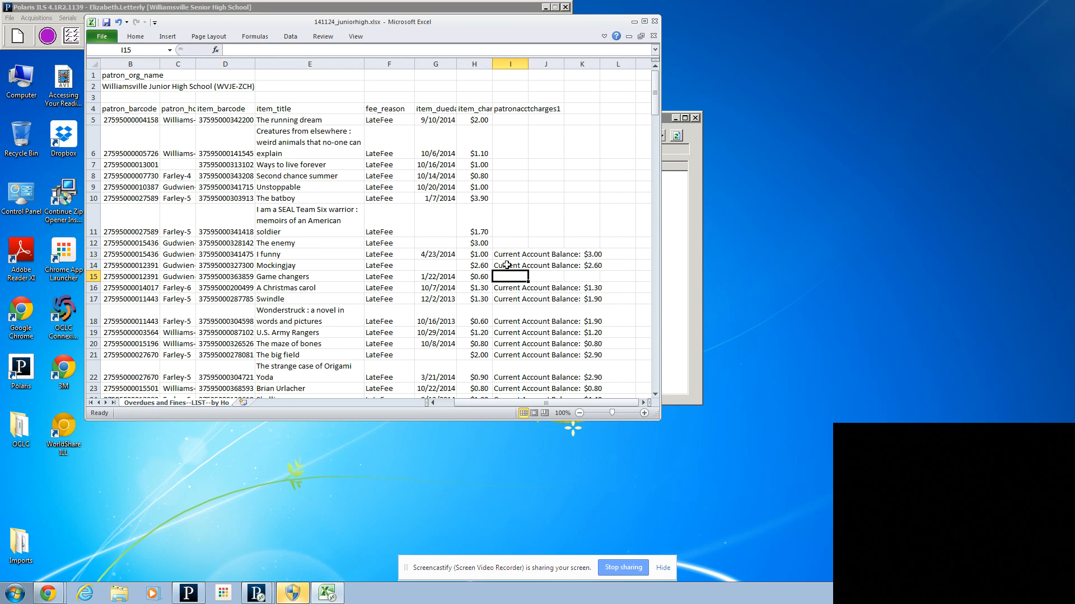
pyautogui.click(507, 265)
pyautogui.press('Delete')
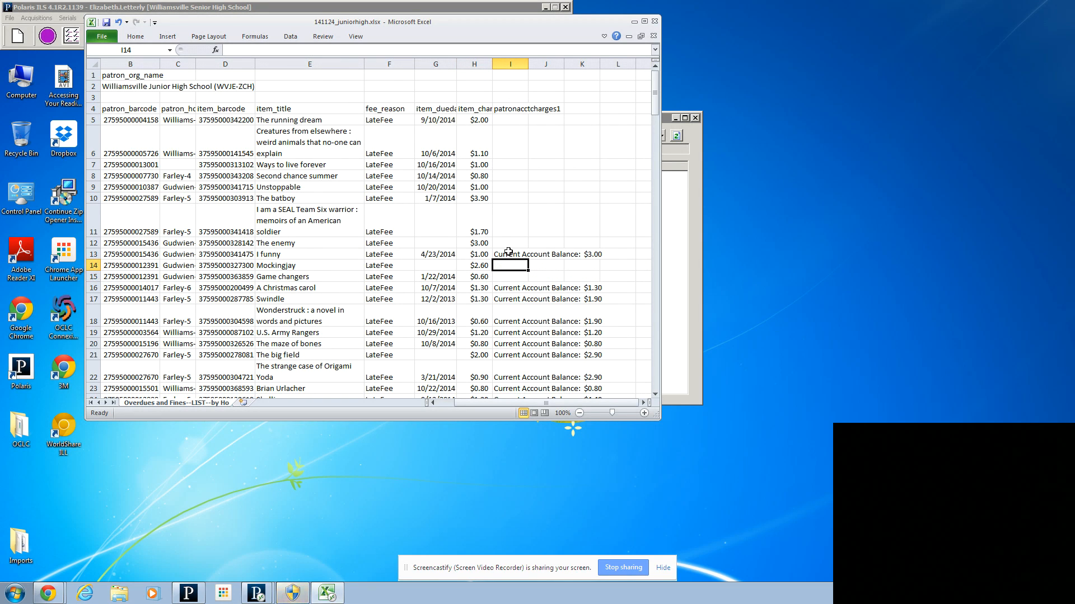
pyautogui.click(505, 258)
pyautogui.press('Delete')
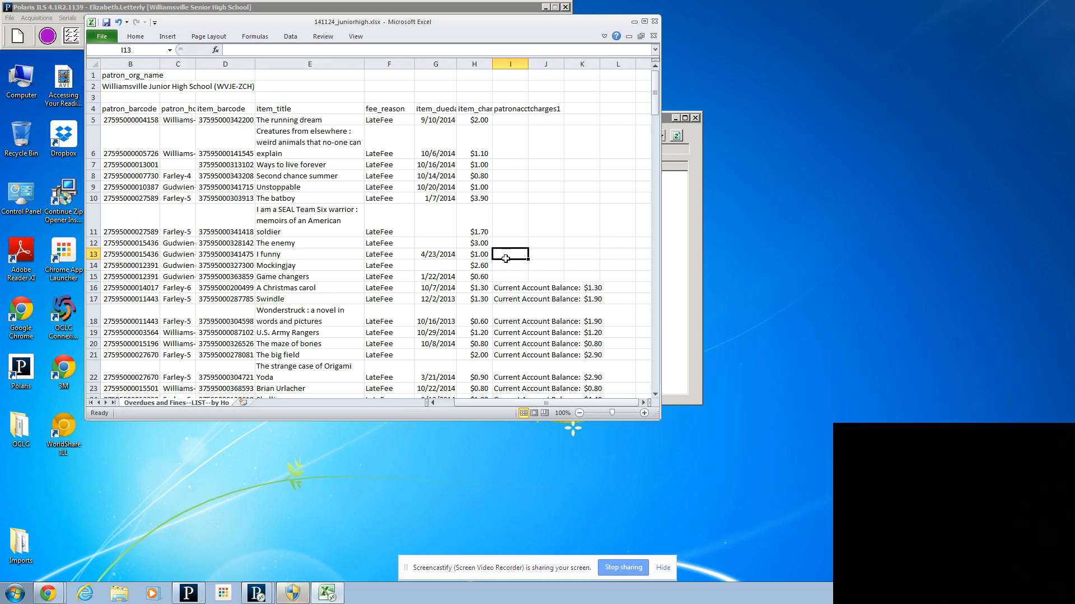
pyautogui.click(501, 289)
pyautogui.press('Delete')
# Step: Set the "Swindle" item charge in H17 to $1.90 and clear cells I17, H18 and I18
pyautogui.click(481, 298)
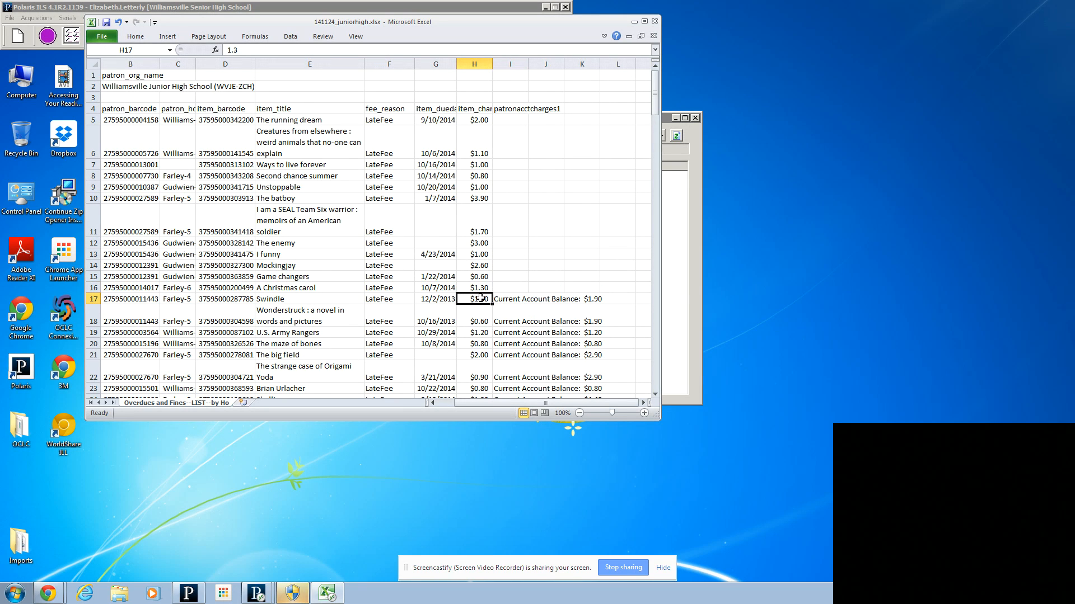
pyautogui.write('$')
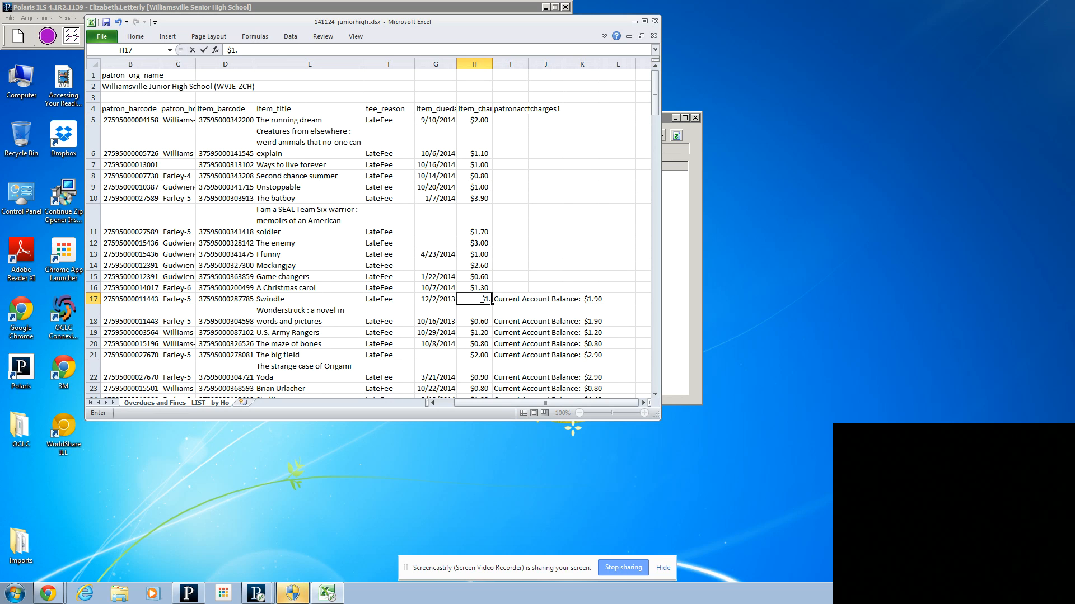
pyautogui.write('1.90')
pyautogui.press('Tab')
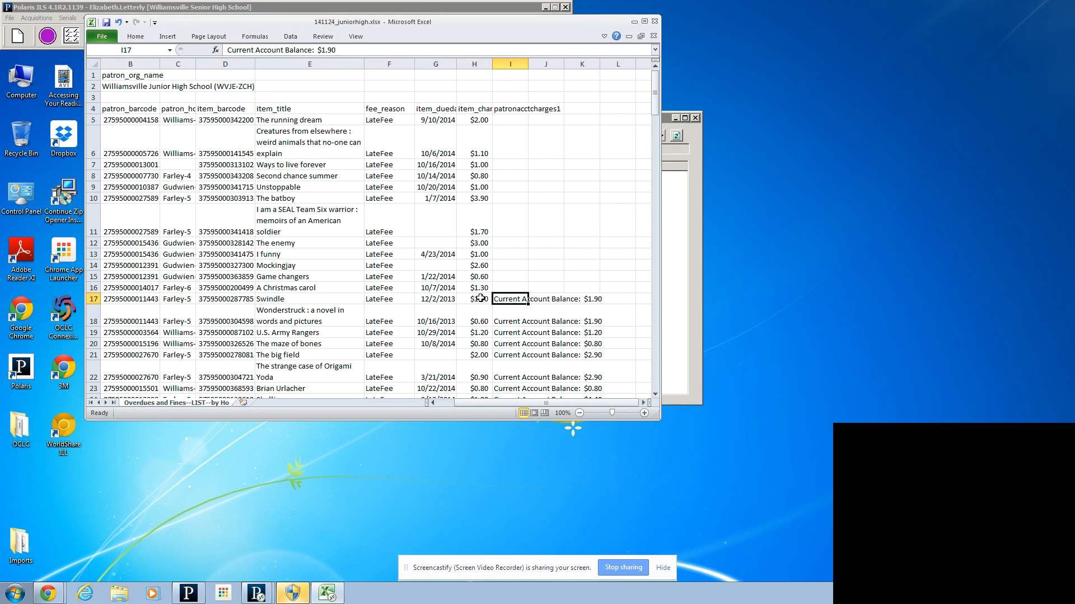
pyautogui.press('Delete')
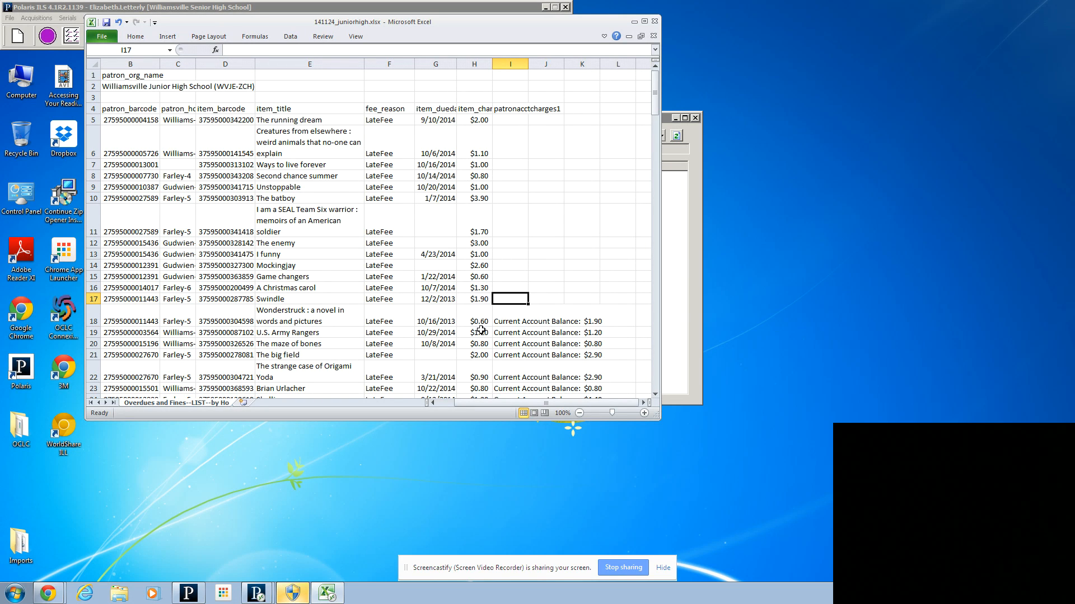
pyautogui.moveTo(474, 318); pyautogui.dragTo(499, 317)
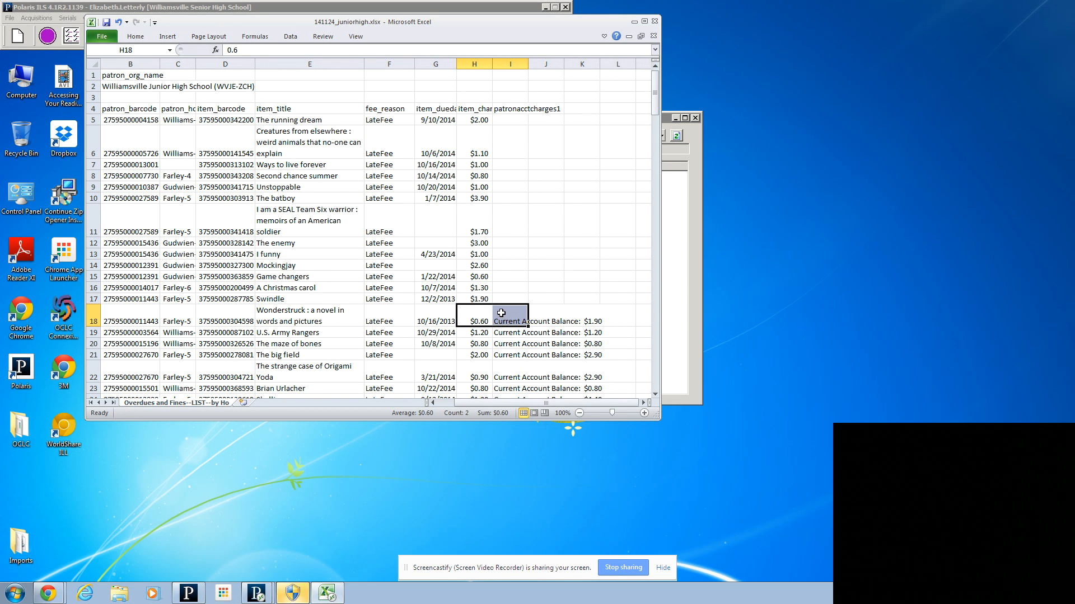
pyautogui.press('Delete')
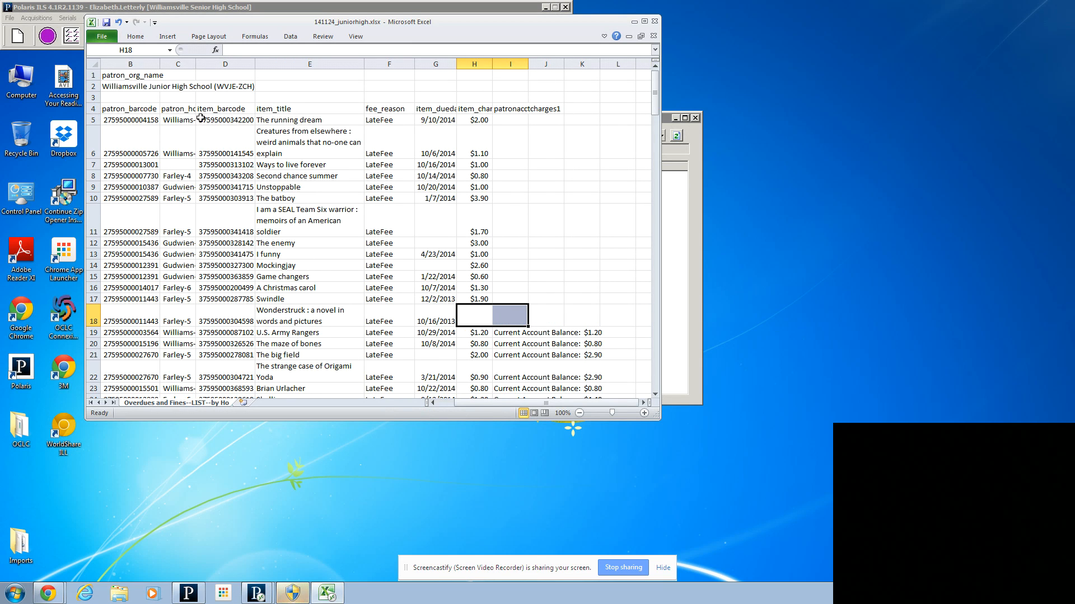
# Step: Clear the item barcodes and item titles in columns D and E from row 5 down through the list
pyautogui.moveTo(206, 119); pyautogui.dragTo(311, 122)
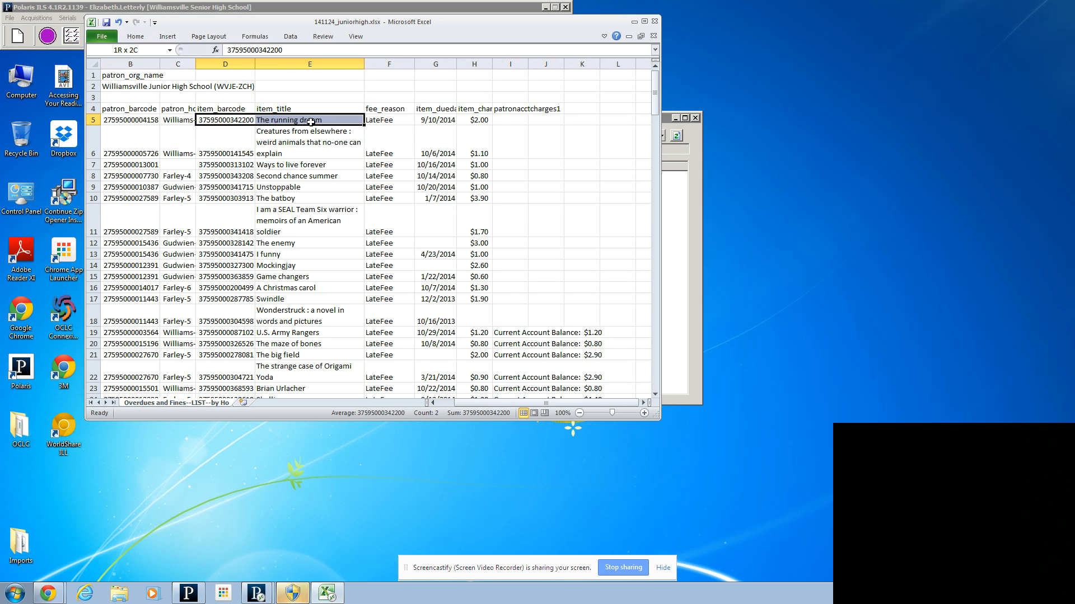
pyautogui.moveTo(307, 159); pyautogui.dragTo(331, 182)
pyautogui.press('Delete')
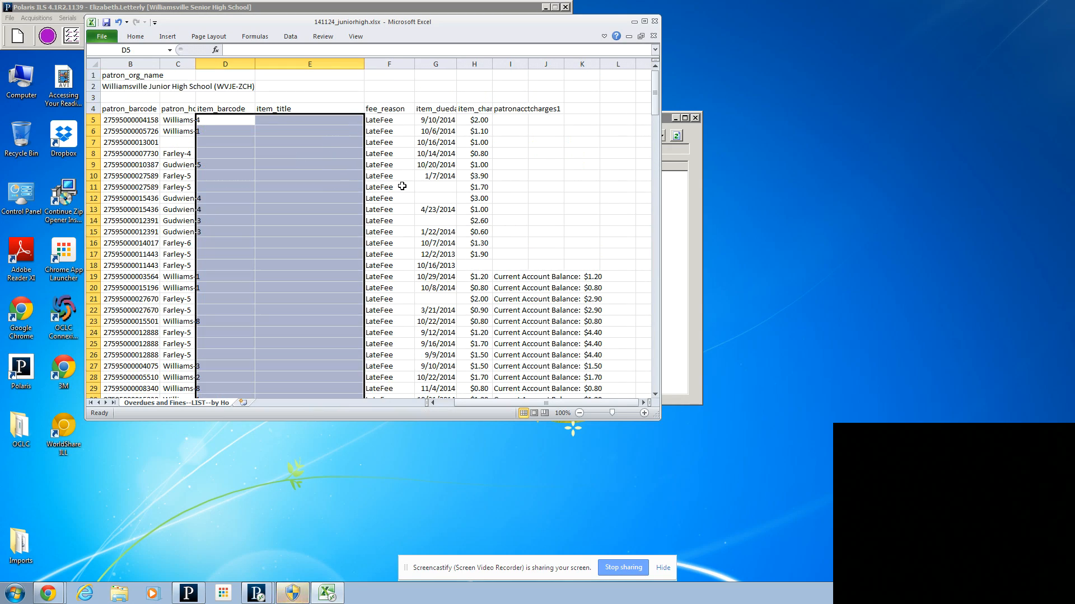
pyautogui.click(269, 200)
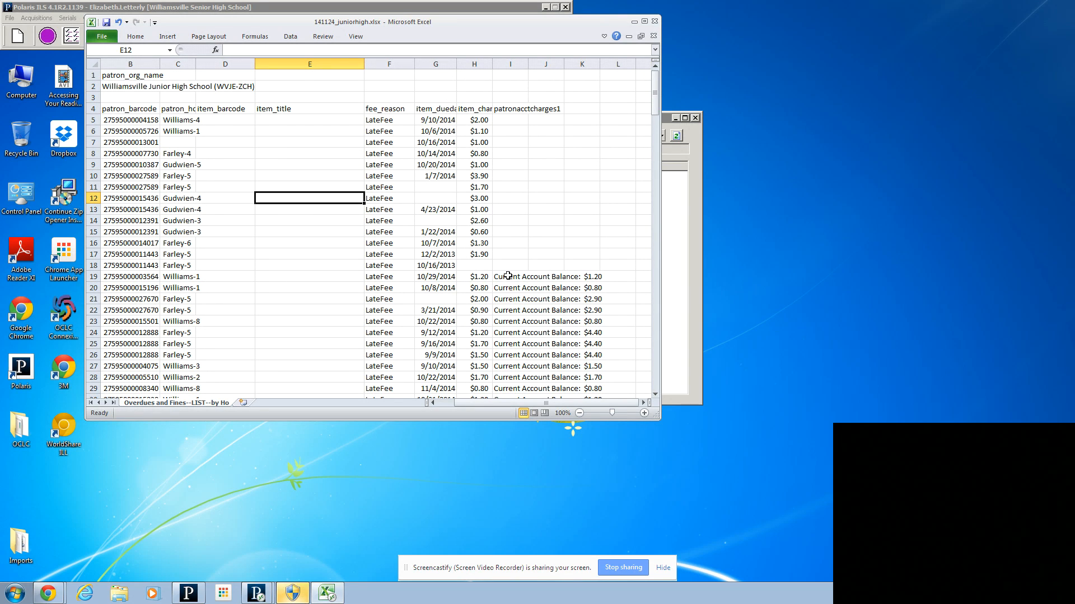
# Step: Clear the account balance text in I19 and I20, and set the item charge in H21 to $2.90
pyautogui.moveTo(508, 276); pyautogui.dragTo(509, 284)
pyautogui.press('Delete')
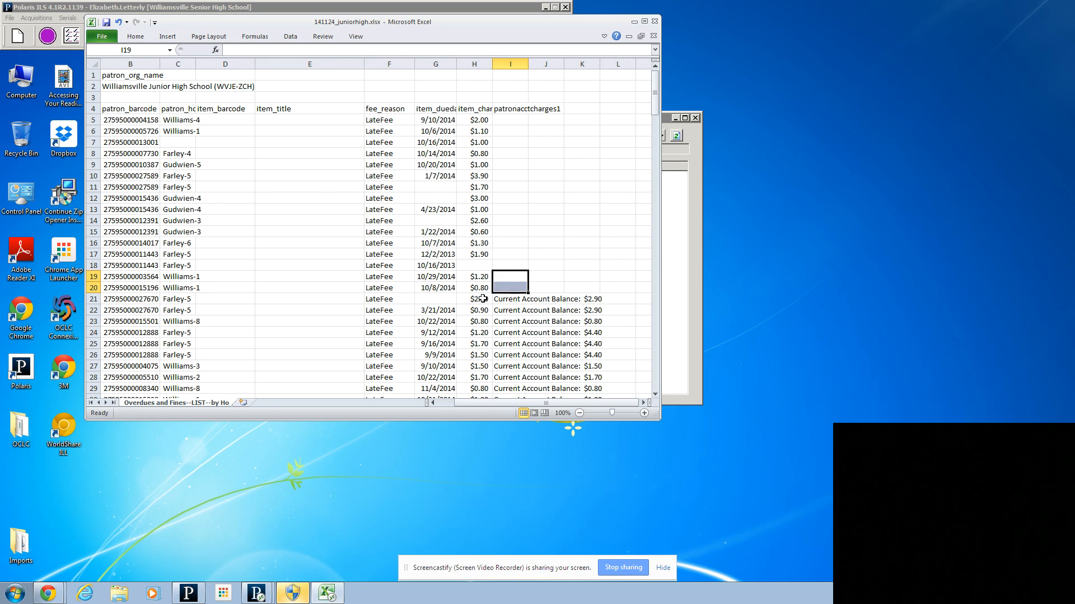
pyautogui.click(476, 299)
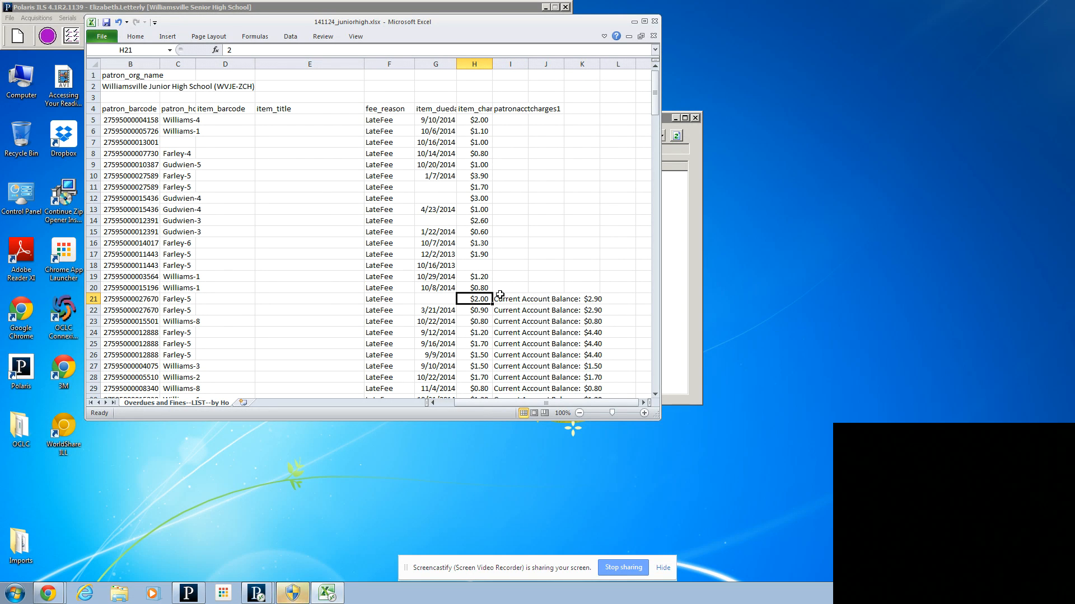
pyautogui.write('$2.')
pyautogui.click(500, 295)
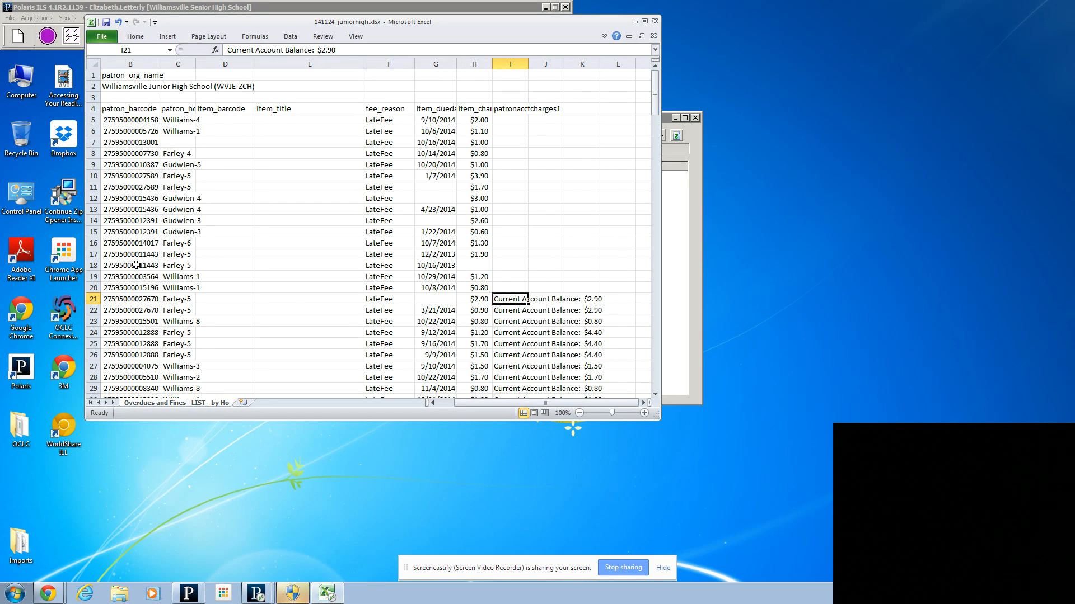
# Step: Clear the duplicate late fee entry in F22 to H22 and the account balance text in I21 to I23
pyautogui.moveTo(370, 312); pyautogui.dragTo(484, 307)
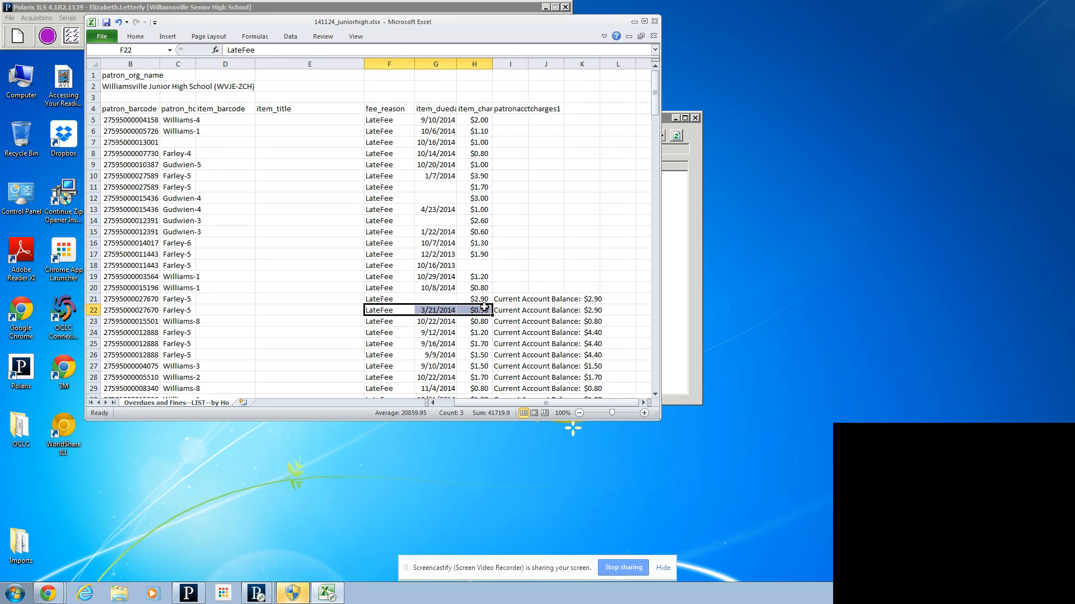
pyautogui.press('Delete')
pyautogui.click(516, 295)
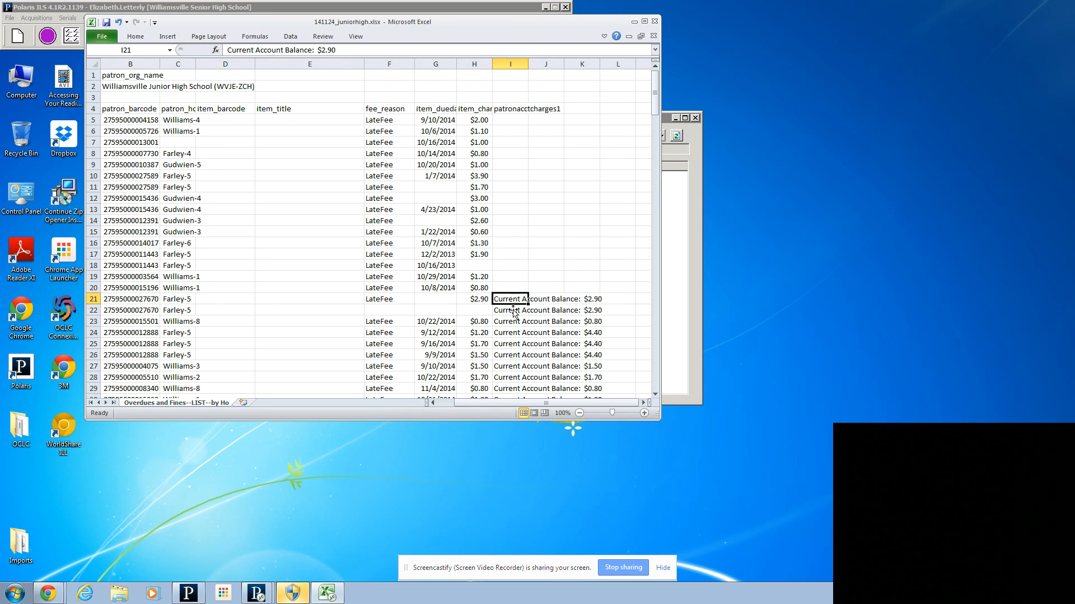
pyautogui.press('Delete')
pyautogui.moveTo(507, 307); pyautogui.dragTo(511, 323)
pyautogui.press('Delete')
# Step: Set the item charge in H24 to $4.40, then clear the patron's extra fee entries in F25 to H26 and the balance text in I24
pyautogui.click(479, 329)
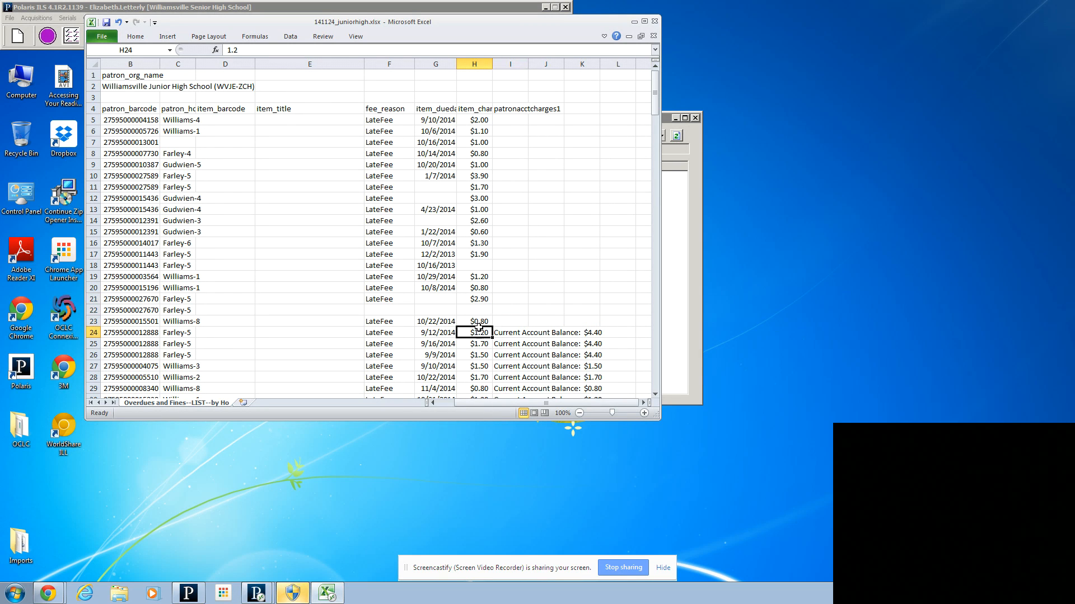
pyautogui.write('$4.40')
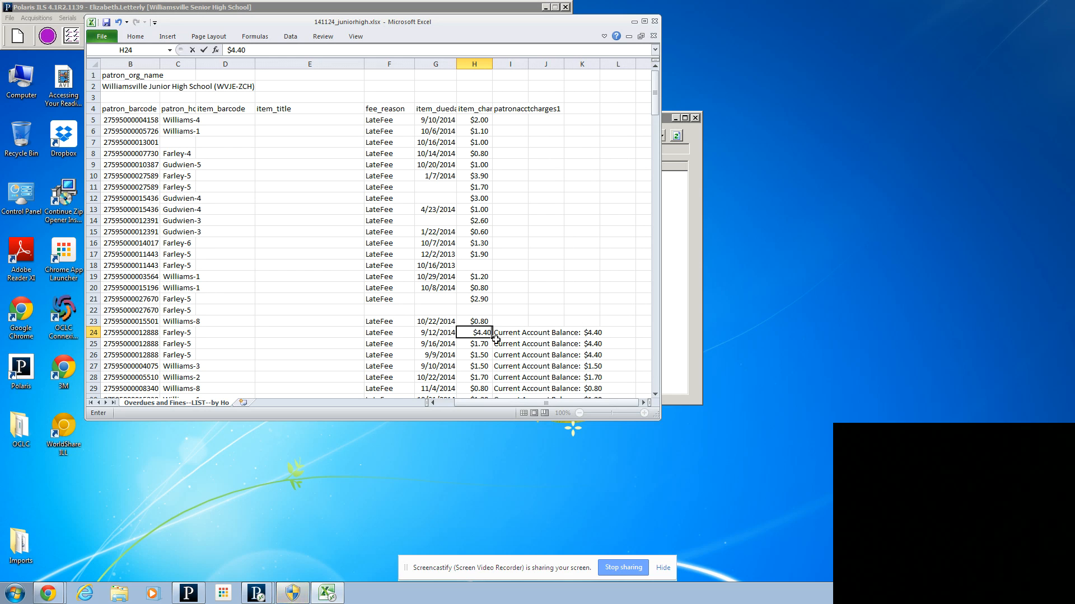
pyautogui.moveTo(378, 345); pyautogui.dragTo(475, 355)
pyautogui.press('Delete')
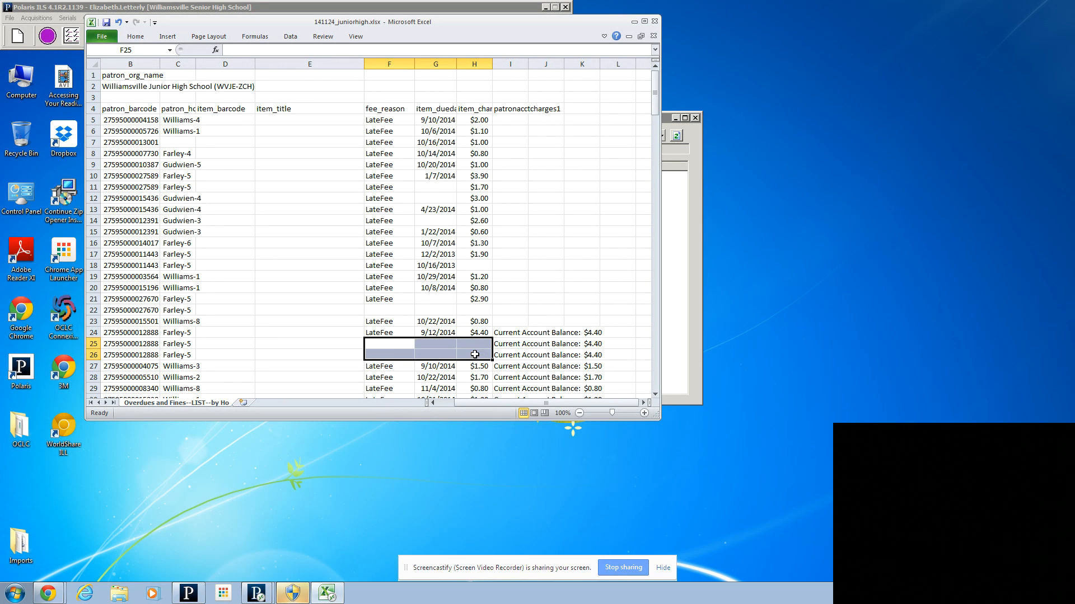
pyautogui.click(512, 333)
pyautogui.press('Delete')
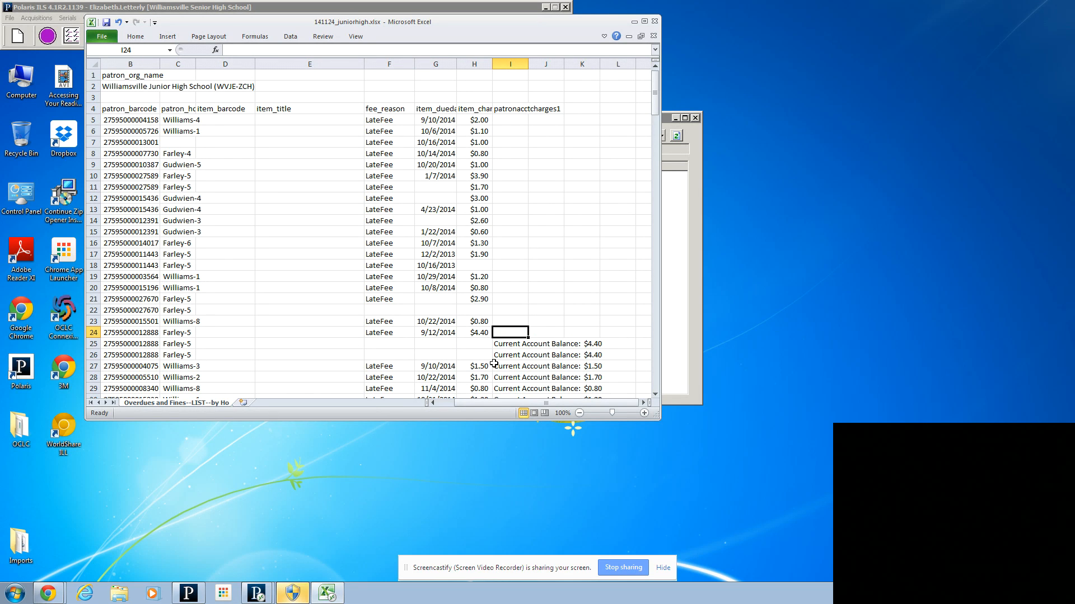
# Step: Clear the account balance text in cells I27 to I31
pyautogui.moveTo(503, 365); pyautogui.dragTo(502, 385)
pyautogui.press('Delete')
pyautogui.moveTo(655, 106); pyautogui.dragTo(627, 148)
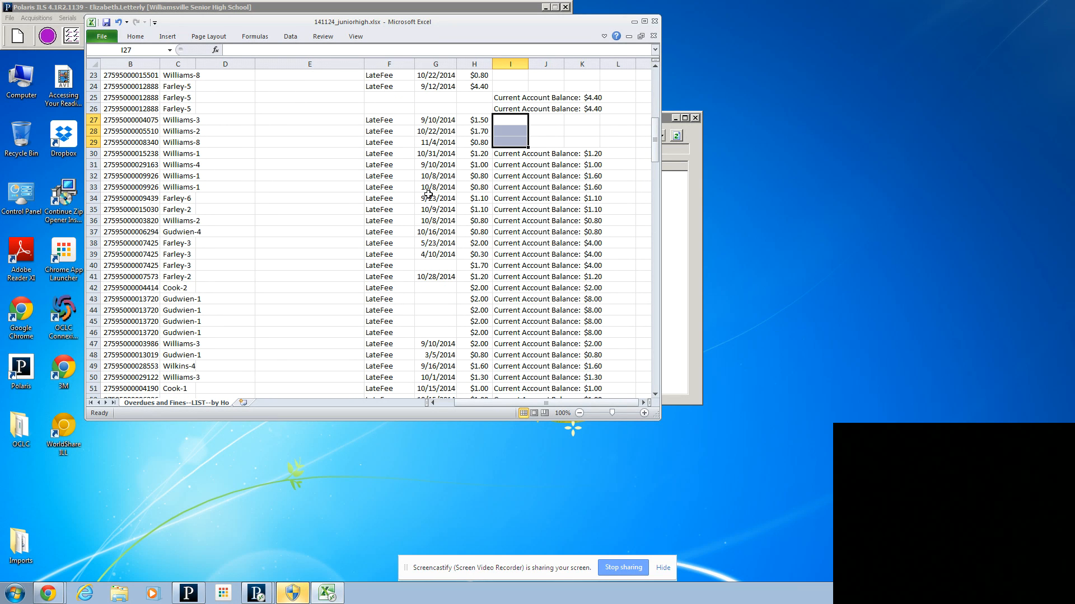
pyautogui.moveTo(515, 153); pyautogui.dragTo(513, 164)
pyautogui.press('Delete')
# Step: Set the item charge in H32 to $1.60, and clear the duplicate fee entry in F33 to H33 and the balance text in I32
pyautogui.click(486, 175)
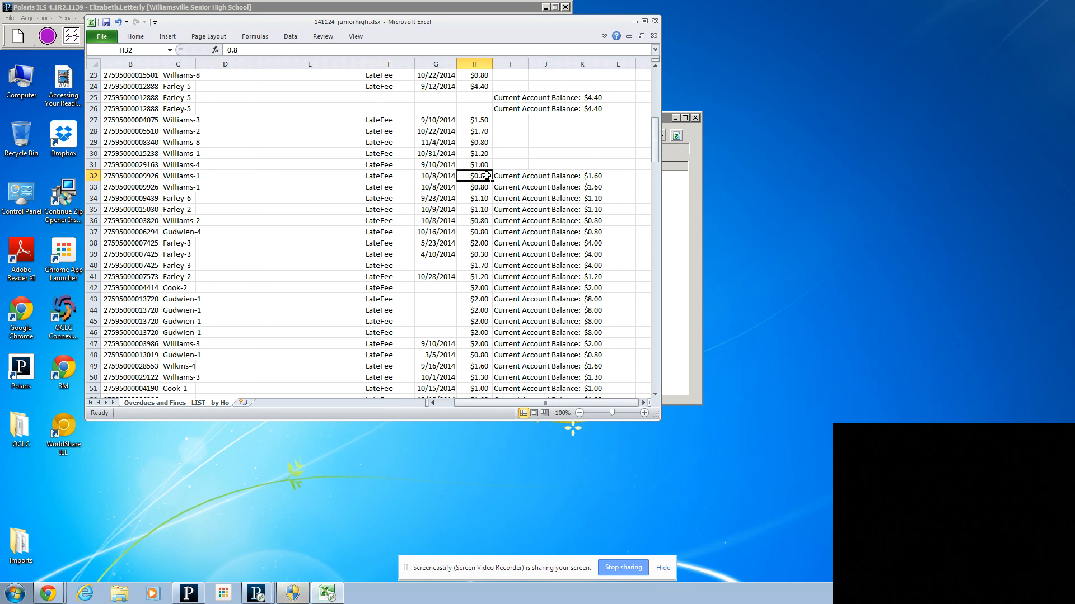
pyautogui.write('$1')
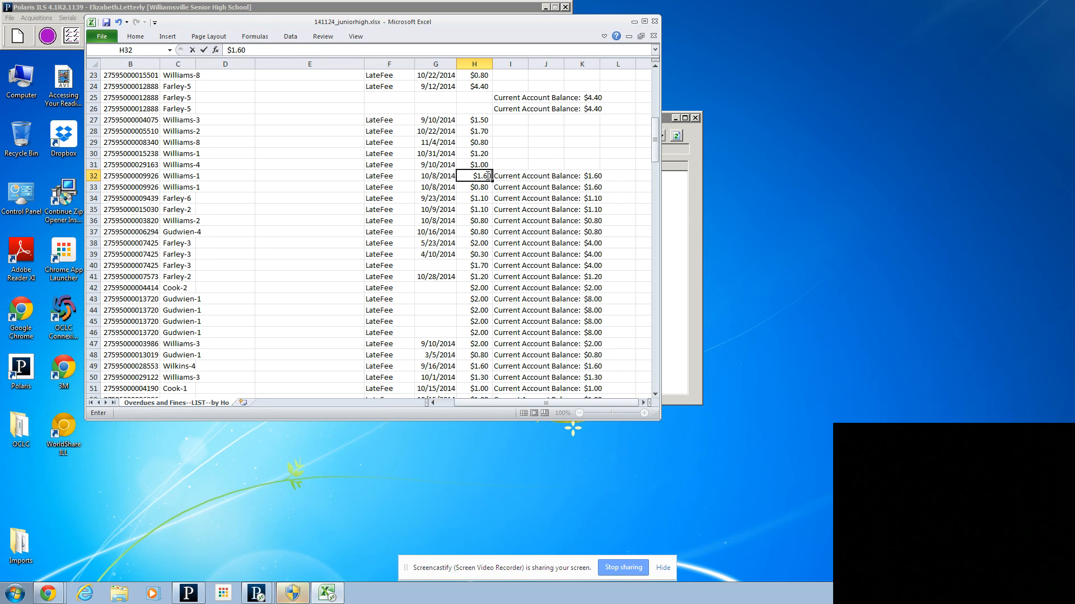
pyautogui.write('.60')
pyautogui.moveTo(382, 190); pyautogui.dragTo(473, 187)
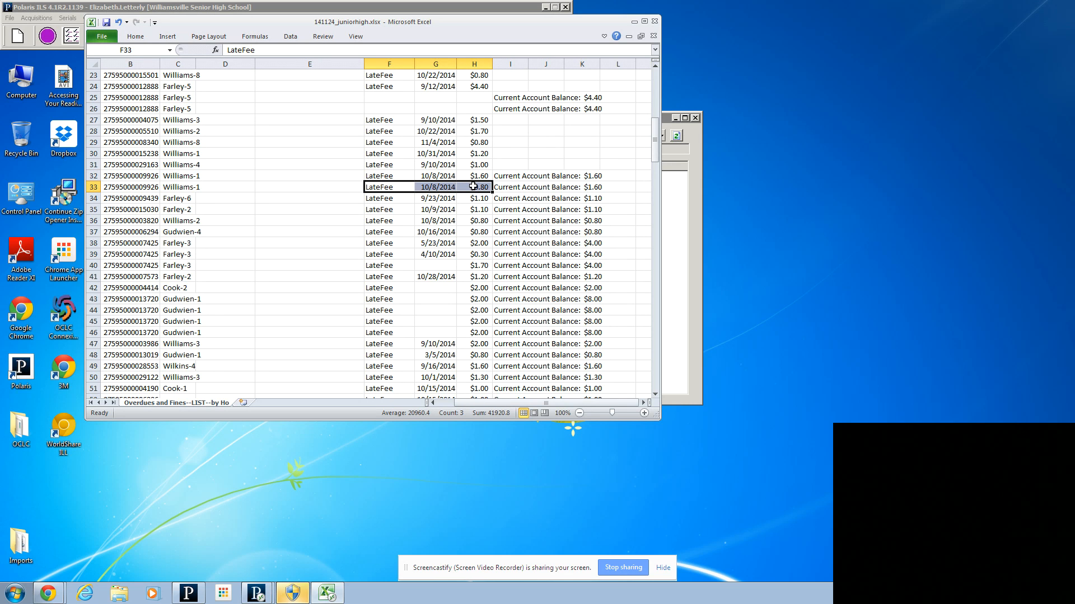
pyautogui.press('Delete')
pyautogui.click(510, 176)
pyautogui.press('Delete')
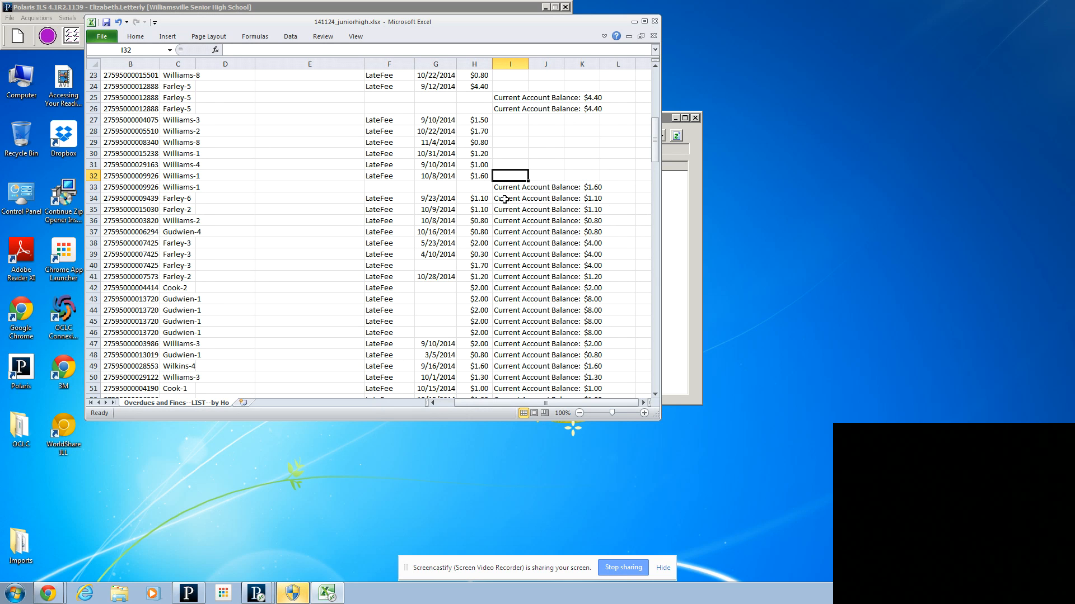
# Step: Clear the account balance text in cells I34 to I37
pyautogui.click(506, 197)
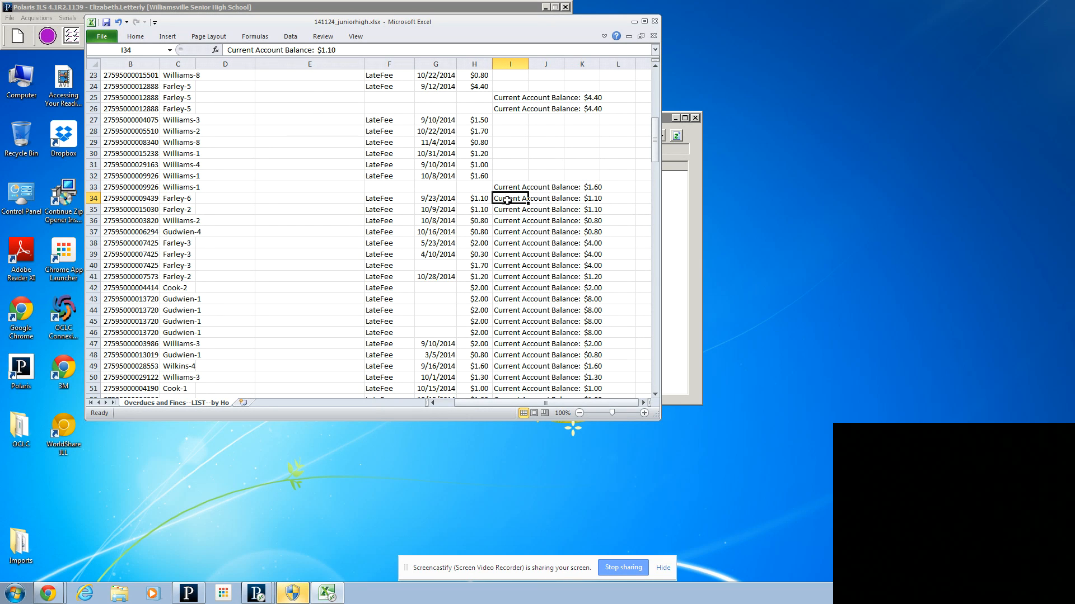
pyautogui.moveTo(506, 199); pyautogui.dragTo(508, 235)
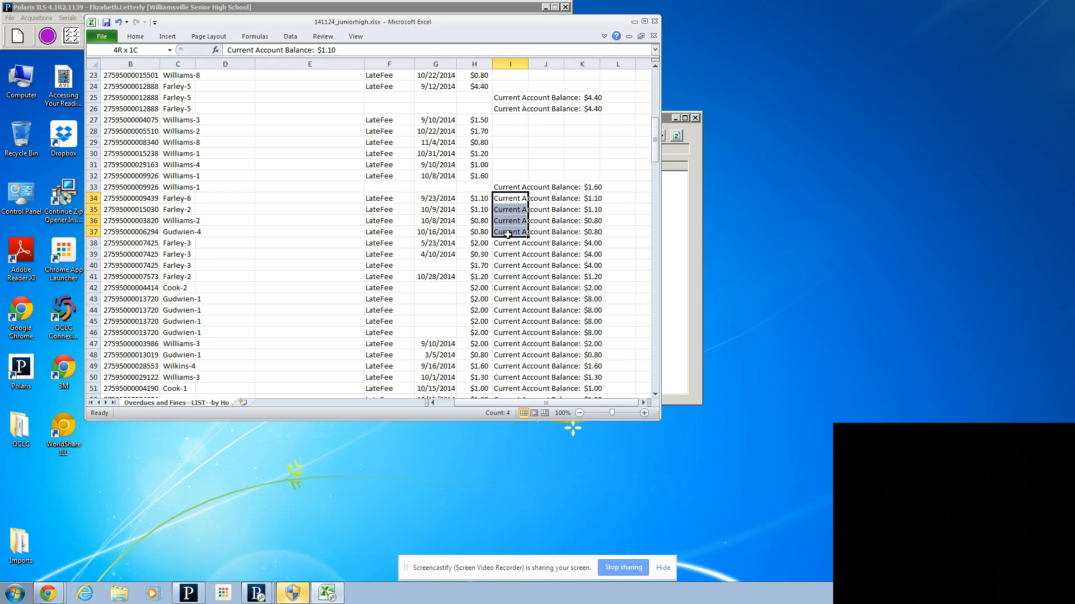
pyautogui.press('Delete')
# Step: Set the item charge in H38 to $4.00, and clear the balance text in I38 and the extra fee entries in F39 to H40
pyautogui.click(484, 242)
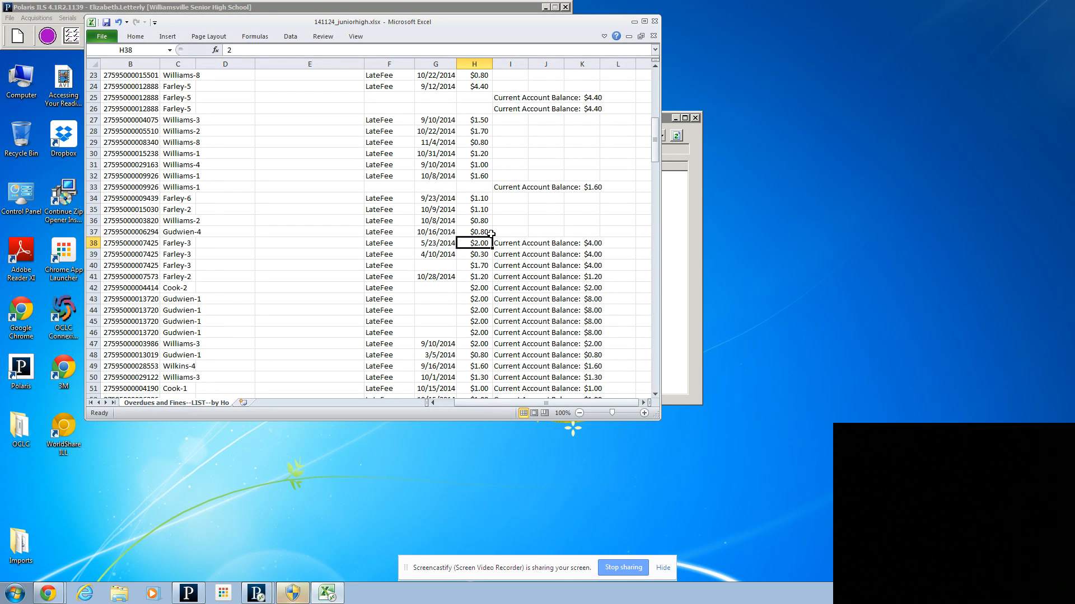
pyautogui.write('$4.00')
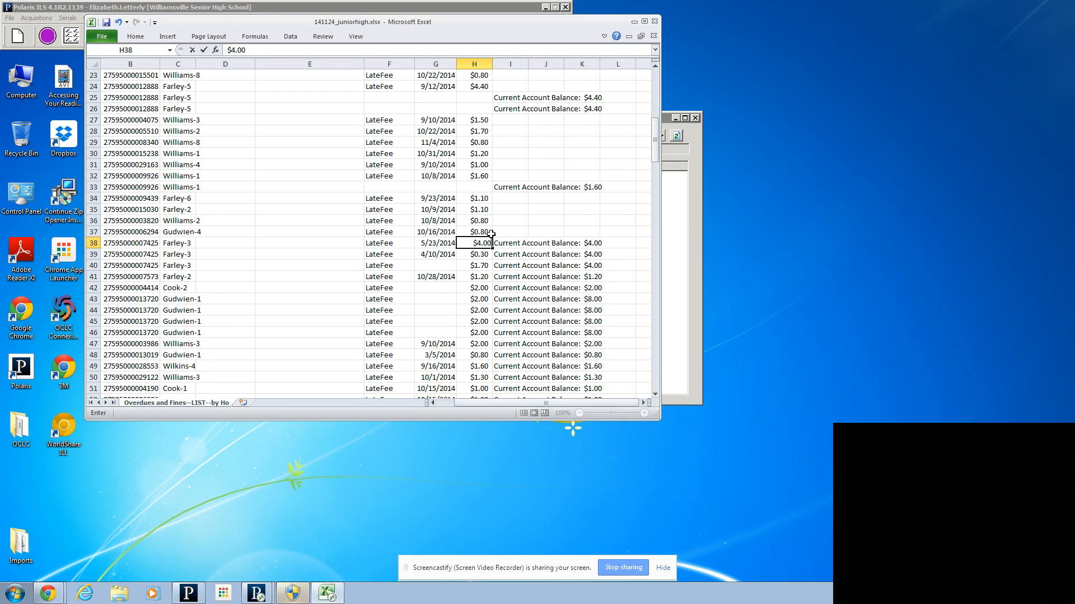
pyautogui.press('Tab')
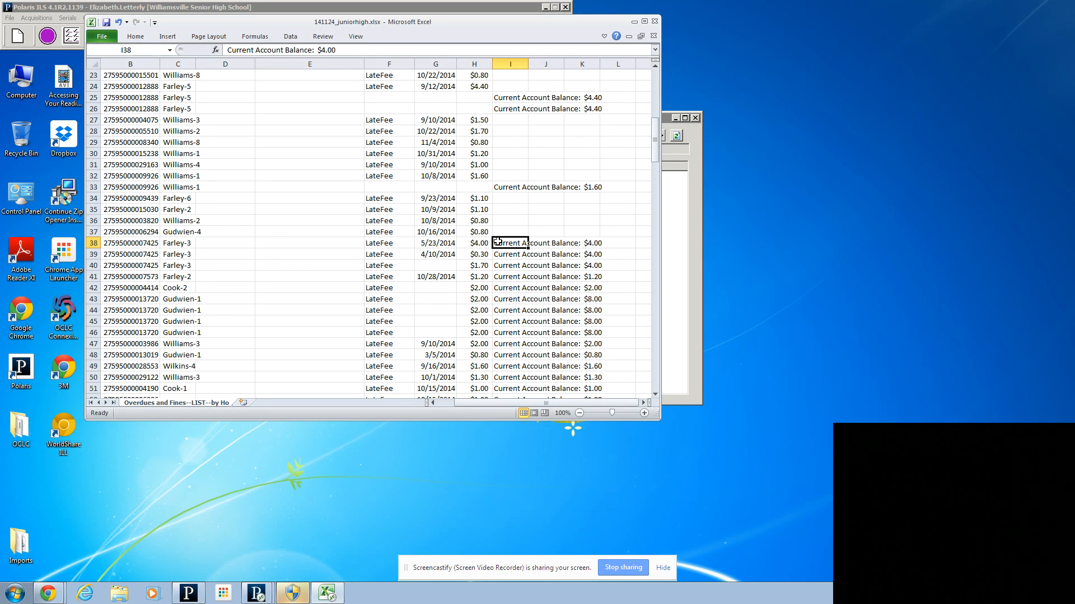
pyautogui.press('Delete')
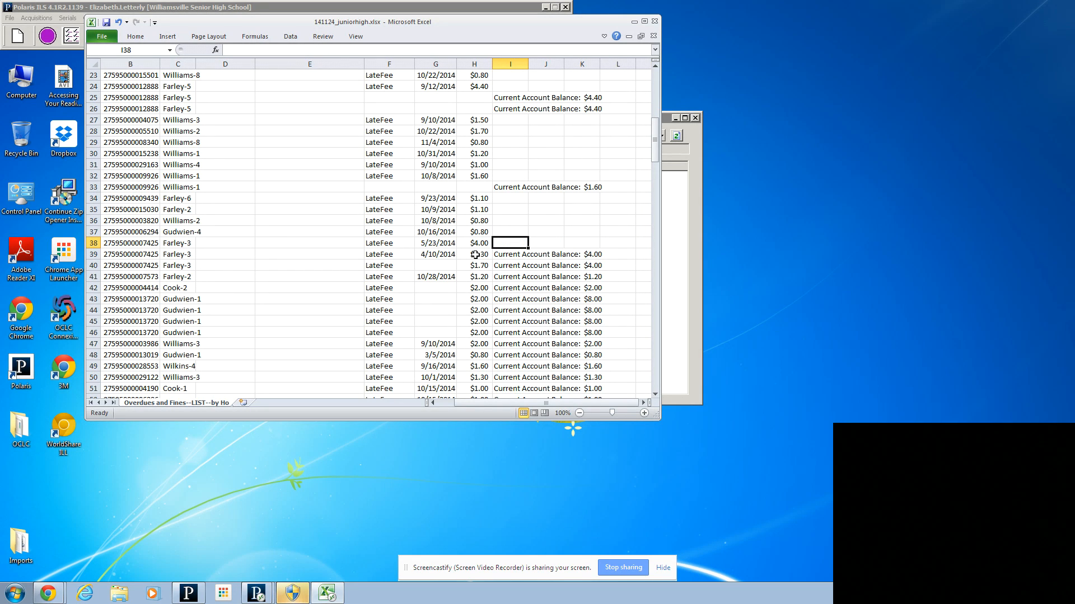
pyautogui.moveTo(391, 254); pyautogui.dragTo(476, 264)
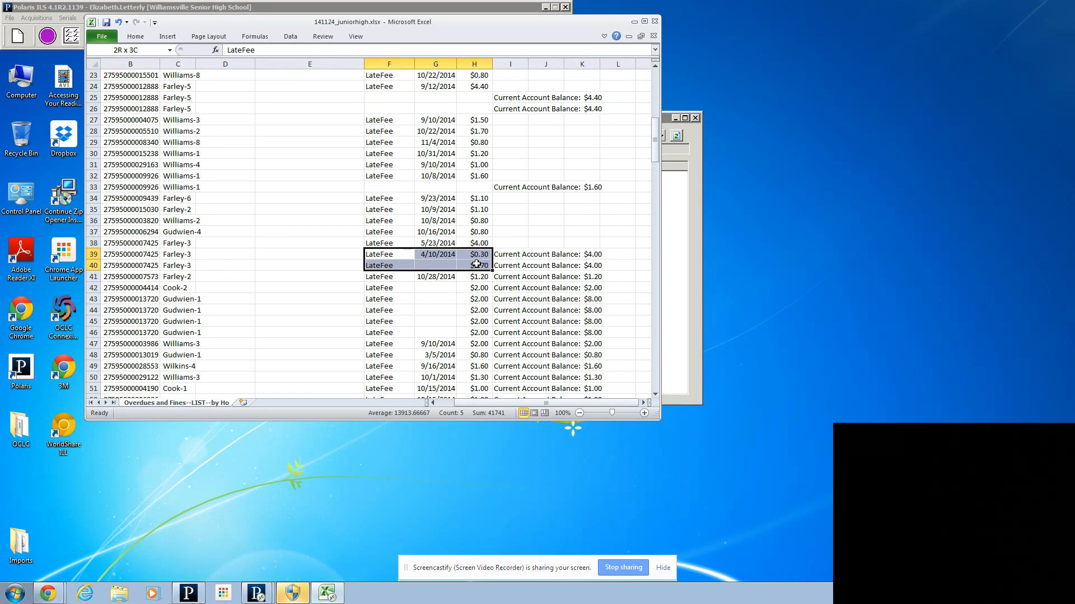
pyautogui.press('Delete')
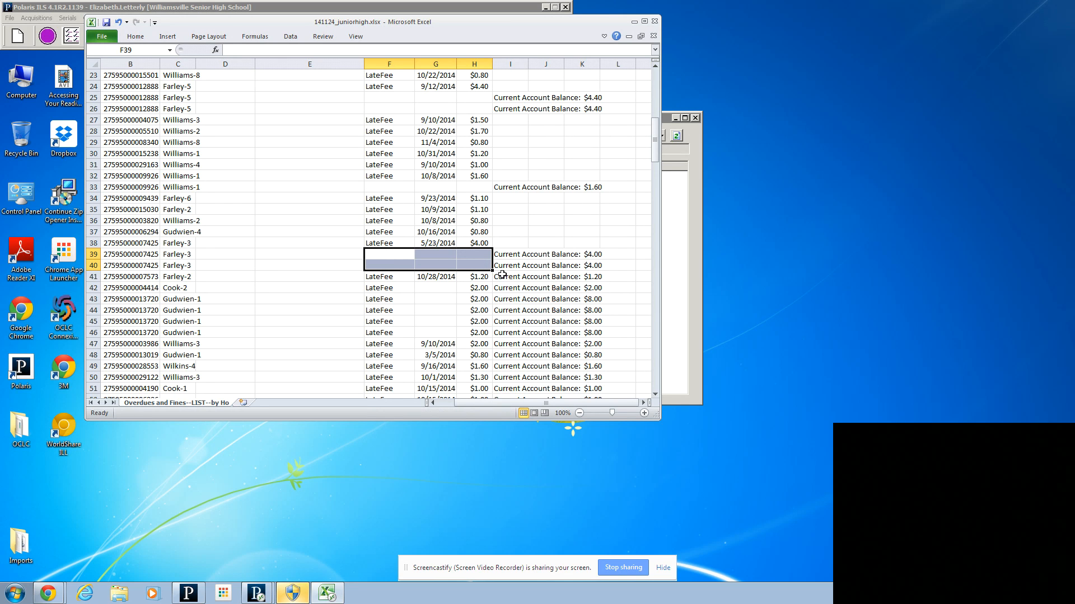
# Step: Clear the account balance text in cells I41 and I42
pyautogui.click(502, 275)
pyautogui.press('Delete')
pyautogui.click(504, 286)
pyautogui.press('Delete')
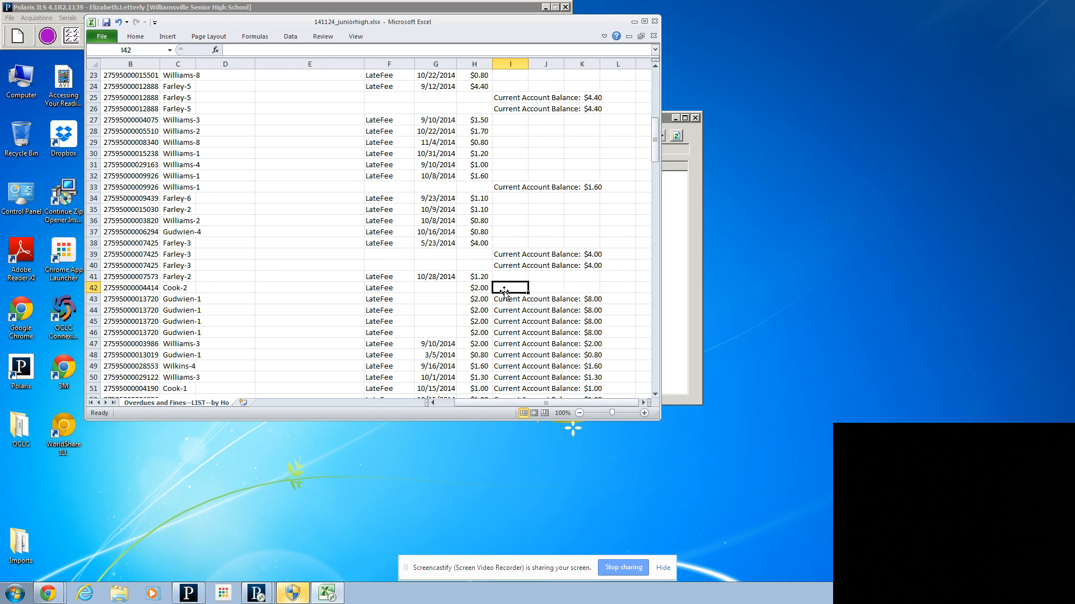
# Step: Set the item charge in H43 to $8.00 and clear the same patron's extra fee entries in F44 to H46
pyautogui.click(463, 298)
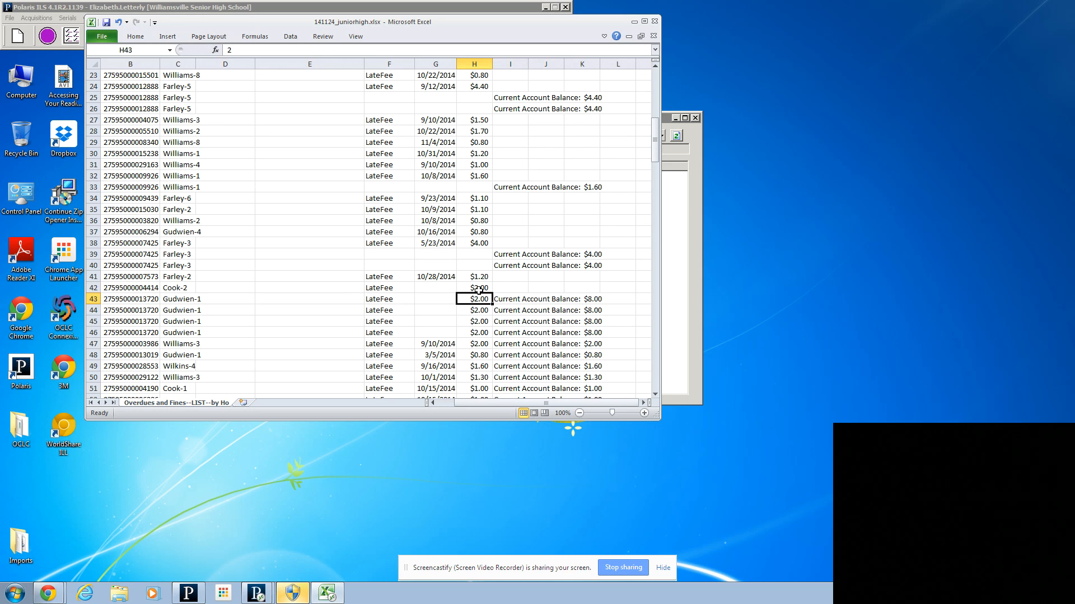
pyautogui.write('$8.0')
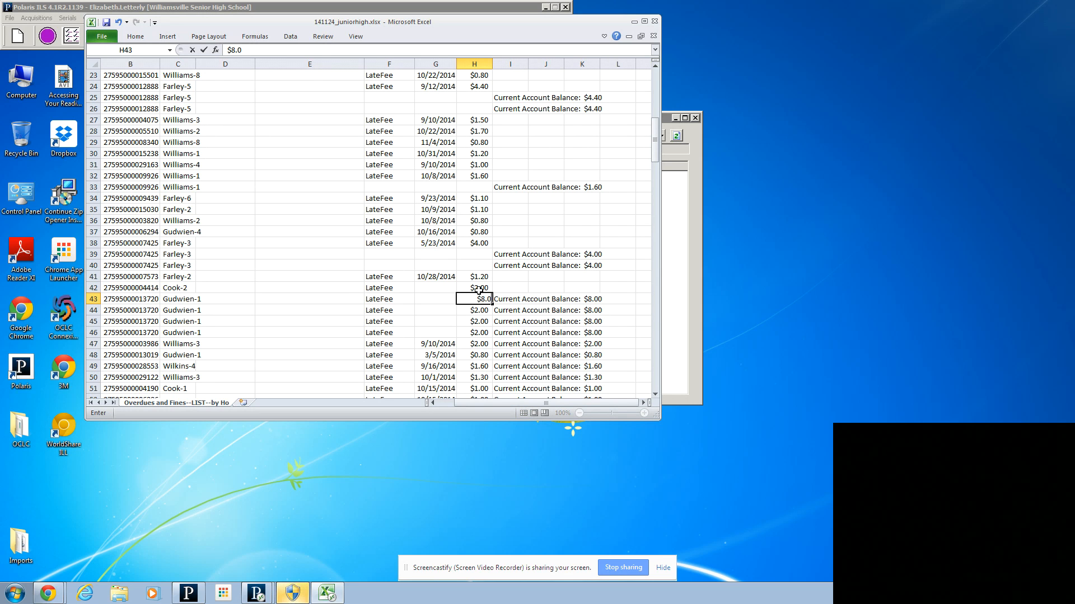
pyautogui.press('Return')
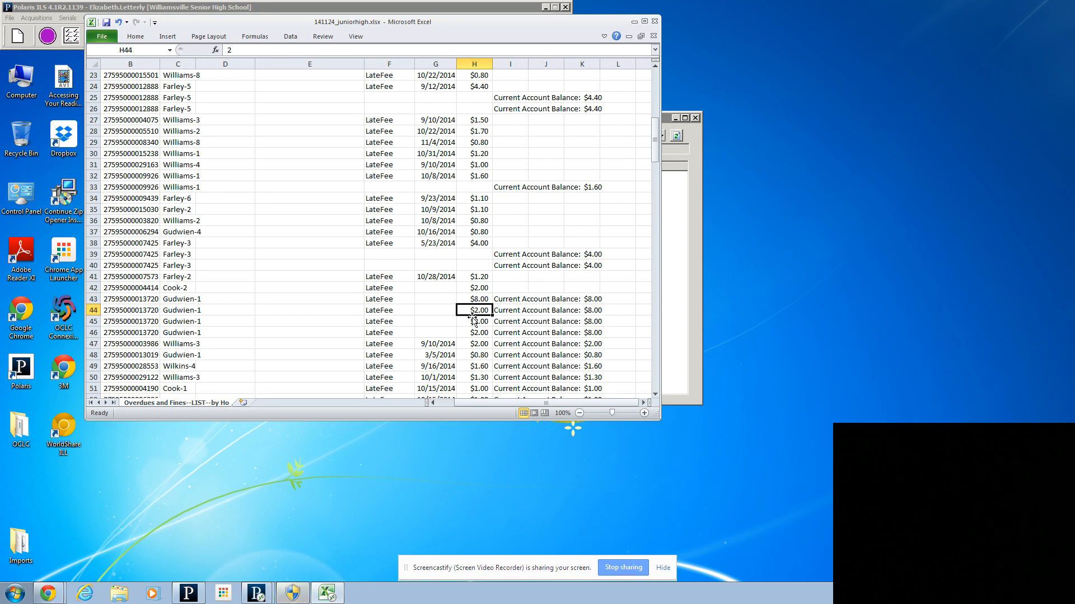
pyautogui.moveTo(379, 309); pyautogui.dragTo(481, 331)
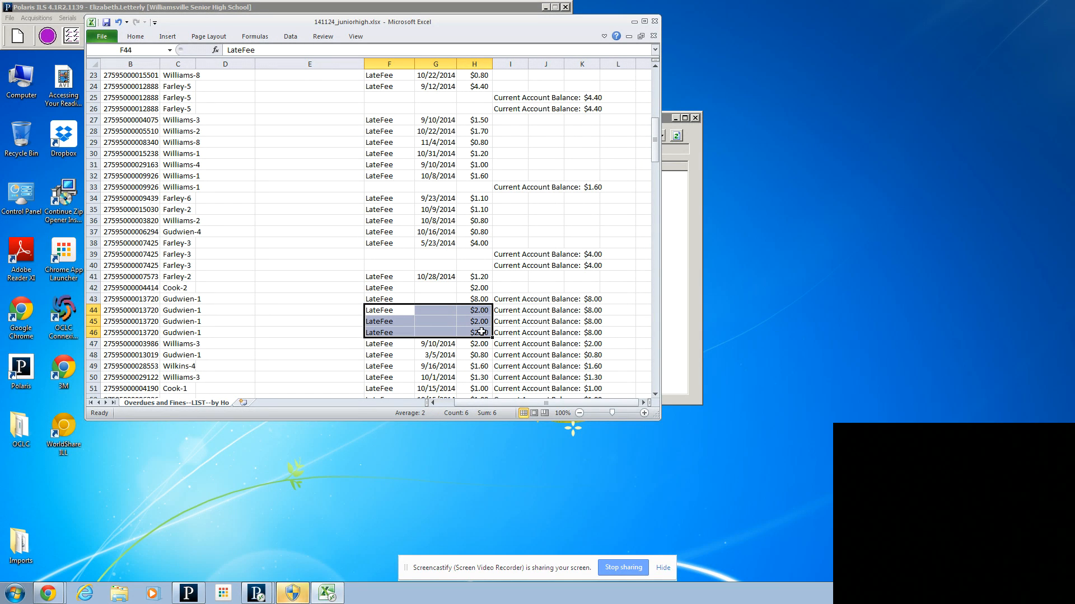
pyautogui.press('Delete')
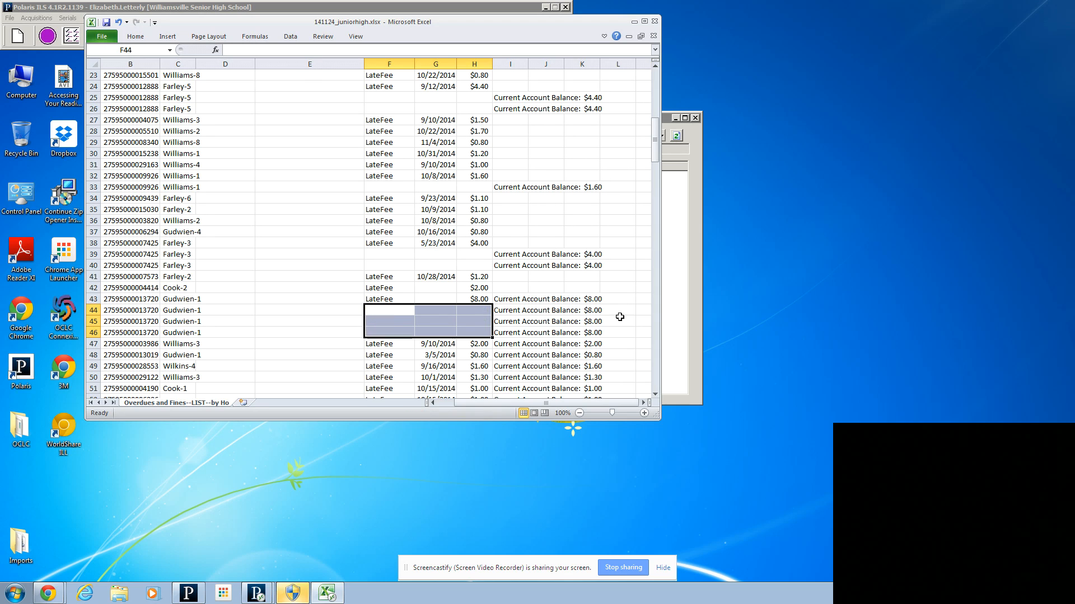
# Step: Clear the account balance text in cells I47 to I50
pyautogui.click(506, 347)
pyautogui.press('Delete')
pyautogui.click(506, 354)
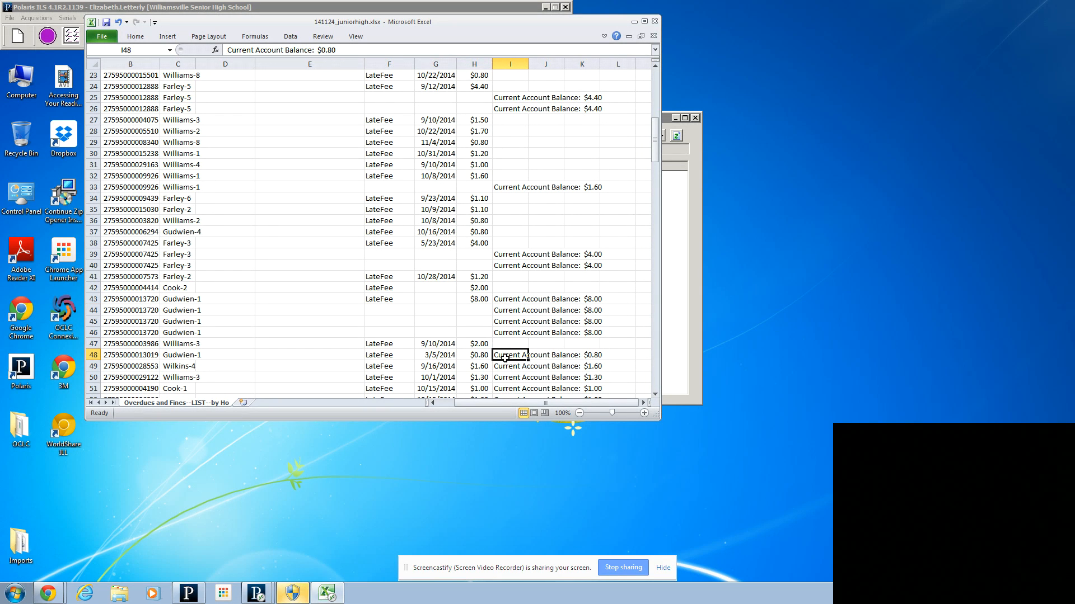
pyautogui.press('Delete')
pyautogui.click(504, 366)
pyautogui.press('Delete')
pyautogui.click(503, 379)
pyautogui.press('Delete')
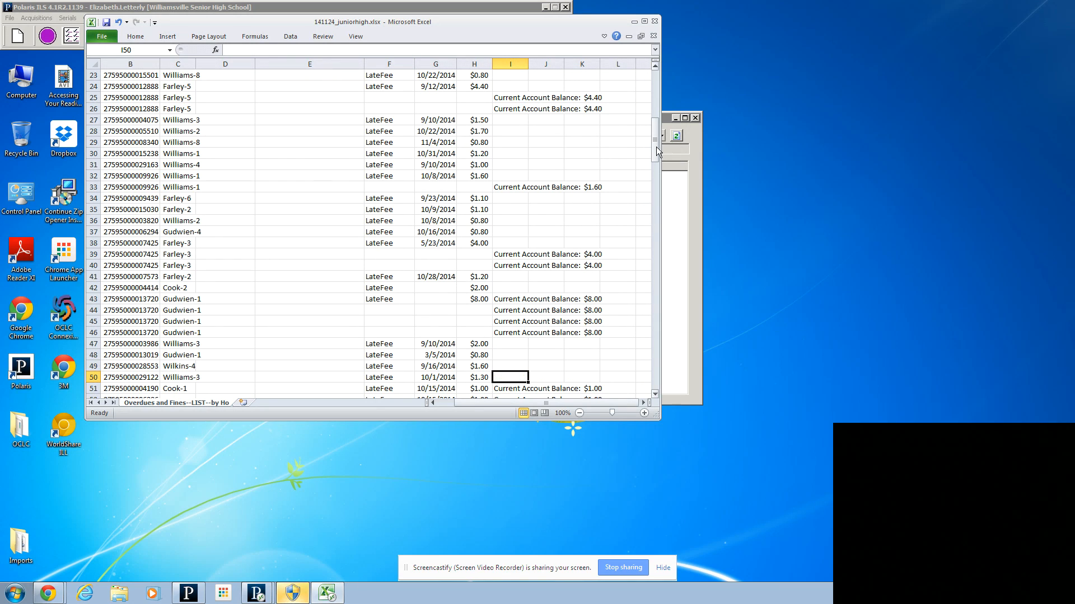
pyautogui.moveTo(656, 147); pyautogui.dragTo(660, 100)
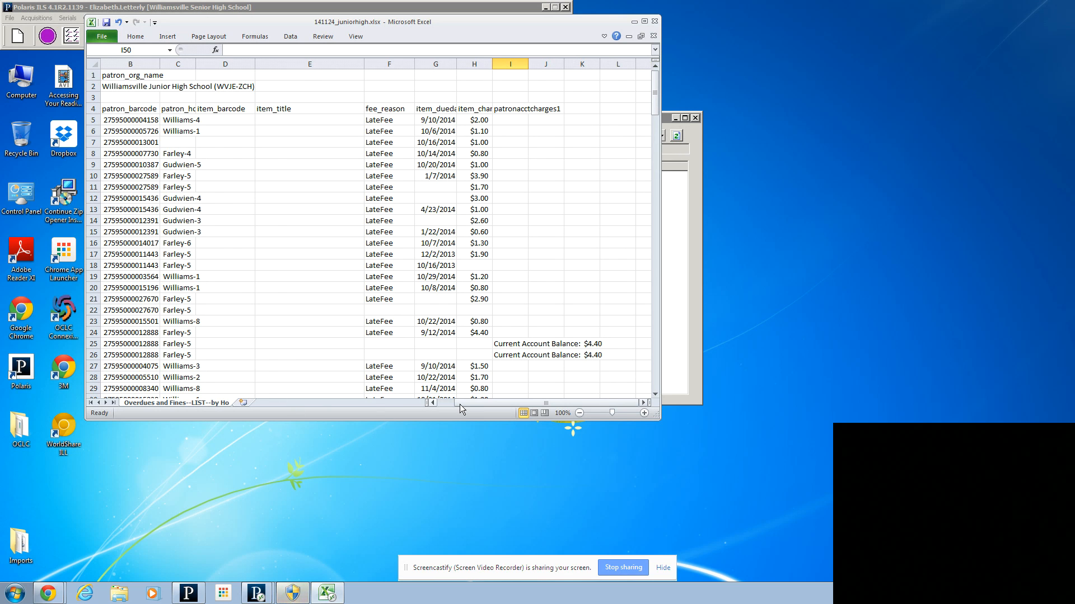
pyautogui.moveTo(459, 404); pyautogui.dragTo(355, 411)
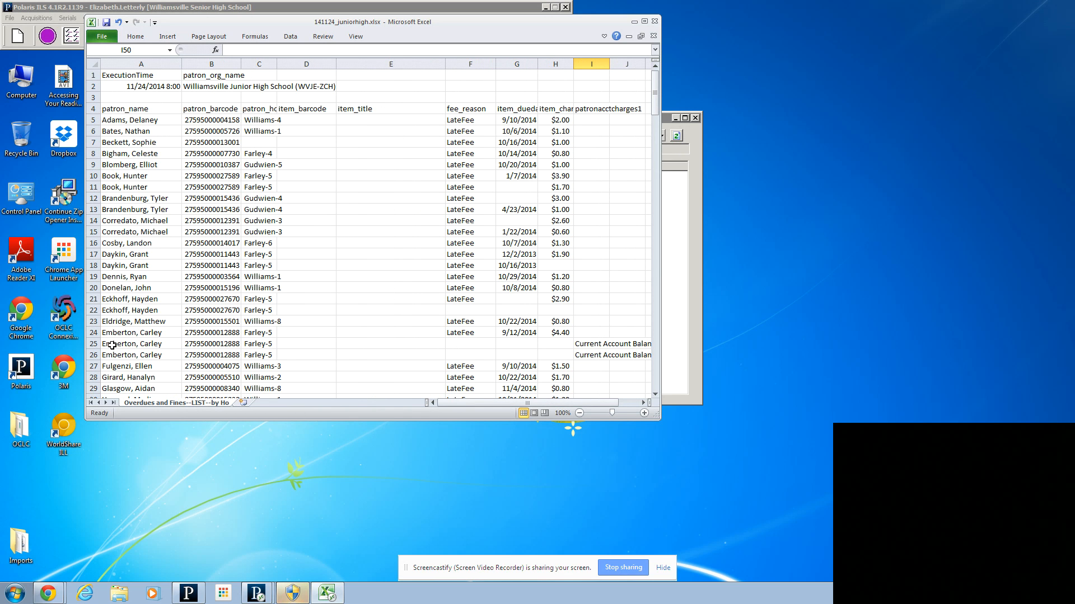
# Step: Delete the repeated patron rows 25 and 26, followed by the repeated patron row 11
pyautogui.moveTo(94, 343); pyautogui.dragTo(93, 355)
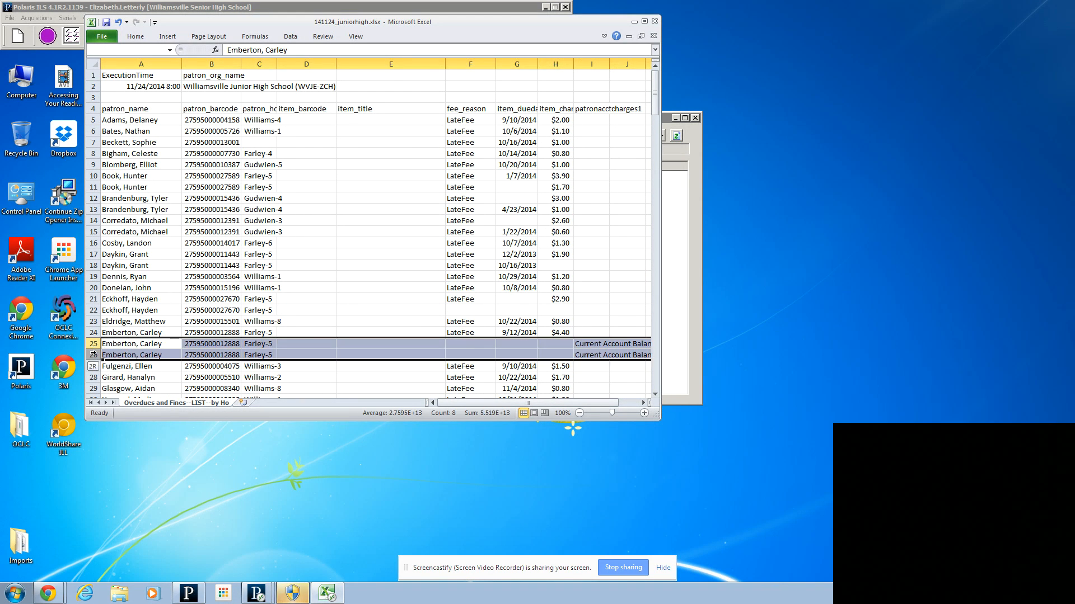
pyautogui.rightClick(119, 348)
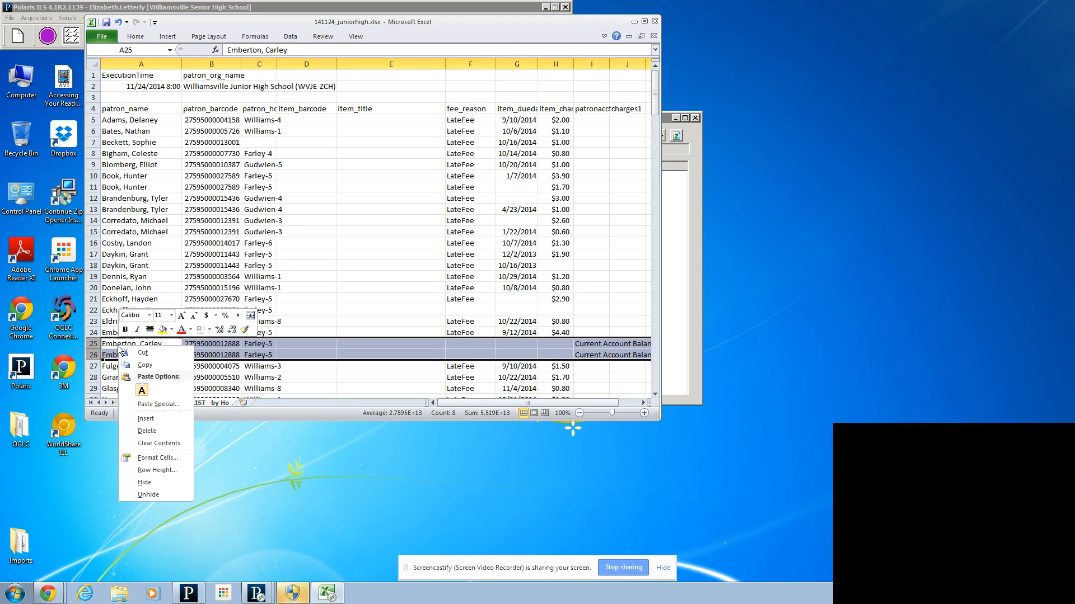
pyautogui.click(147, 431)
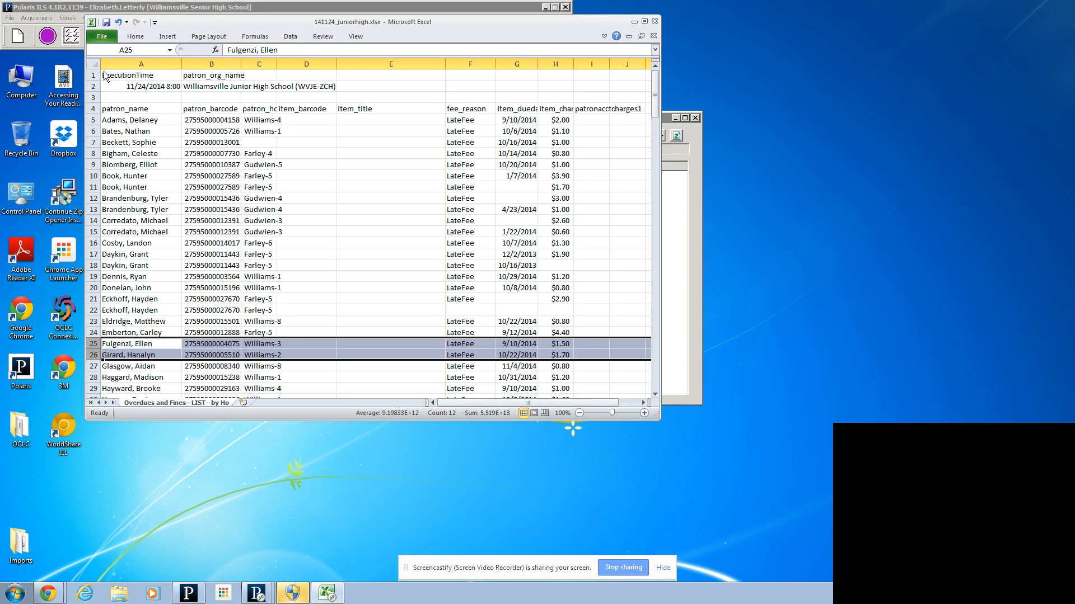
pyautogui.click(91, 188)
pyautogui.rightClick(92, 188)
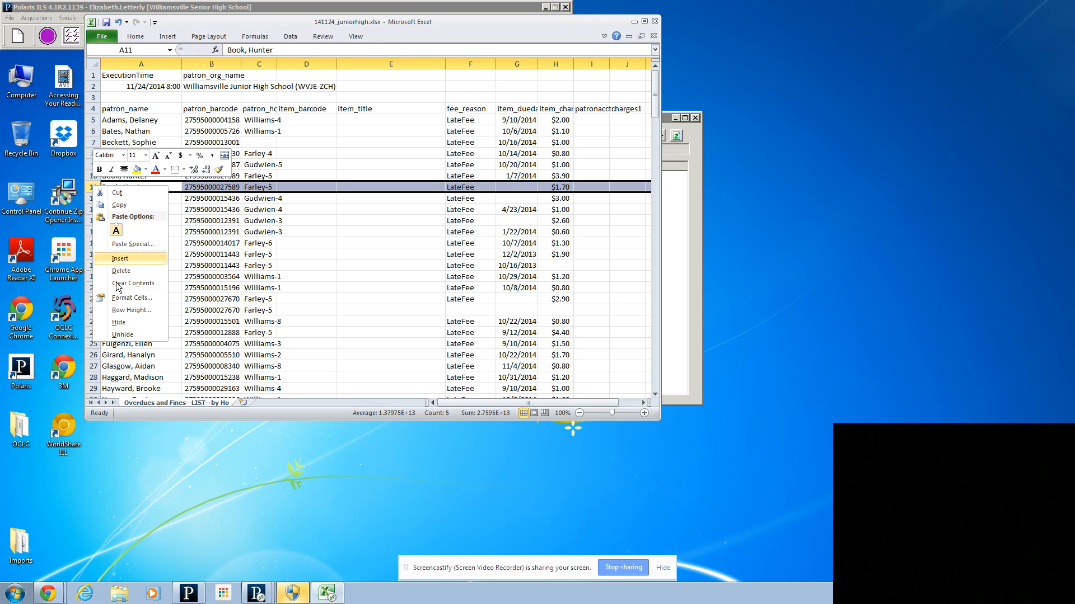
pyautogui.click(121, 271)
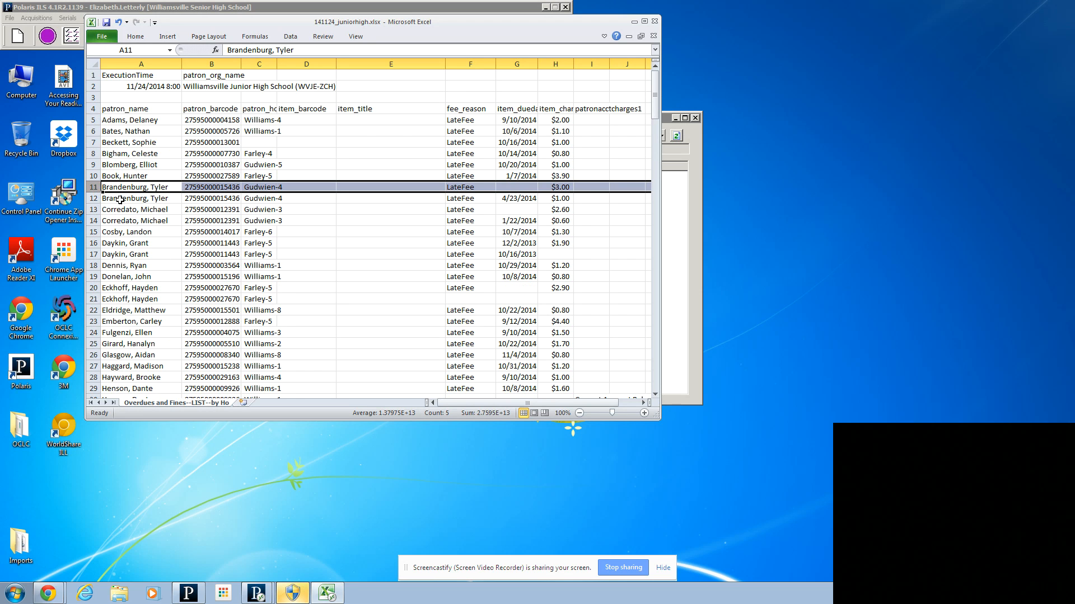
# Step: Delete the remaining repeated patron rows one at a time: row 12, row 13 and row 15, as numbered after each deletion
pyautogui.click(91, 198)
pyautogui.rightClick(92, 198)
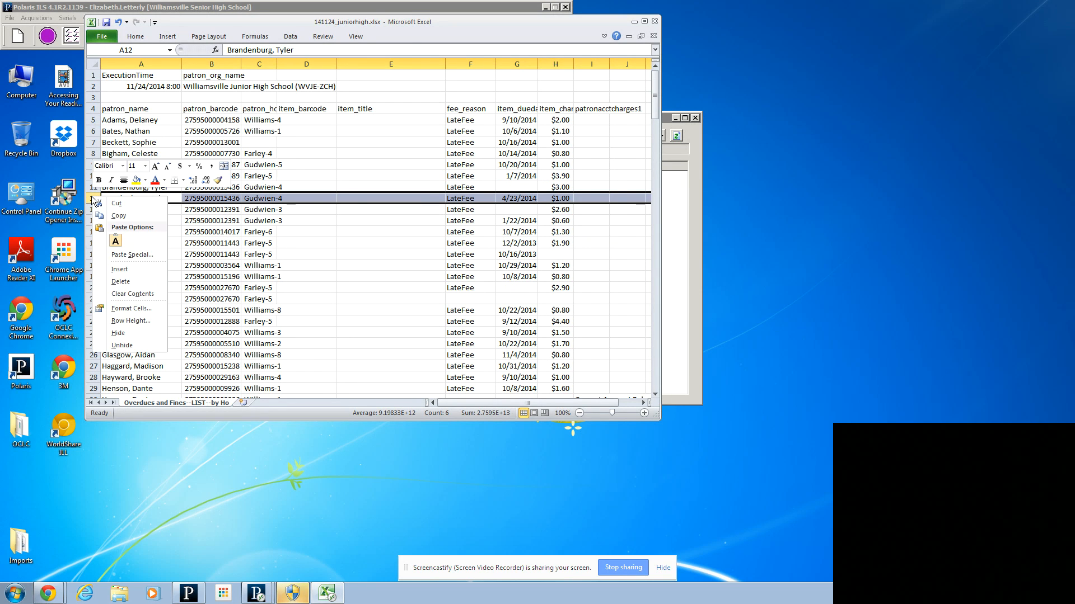
pyautogui.click(120, 282)
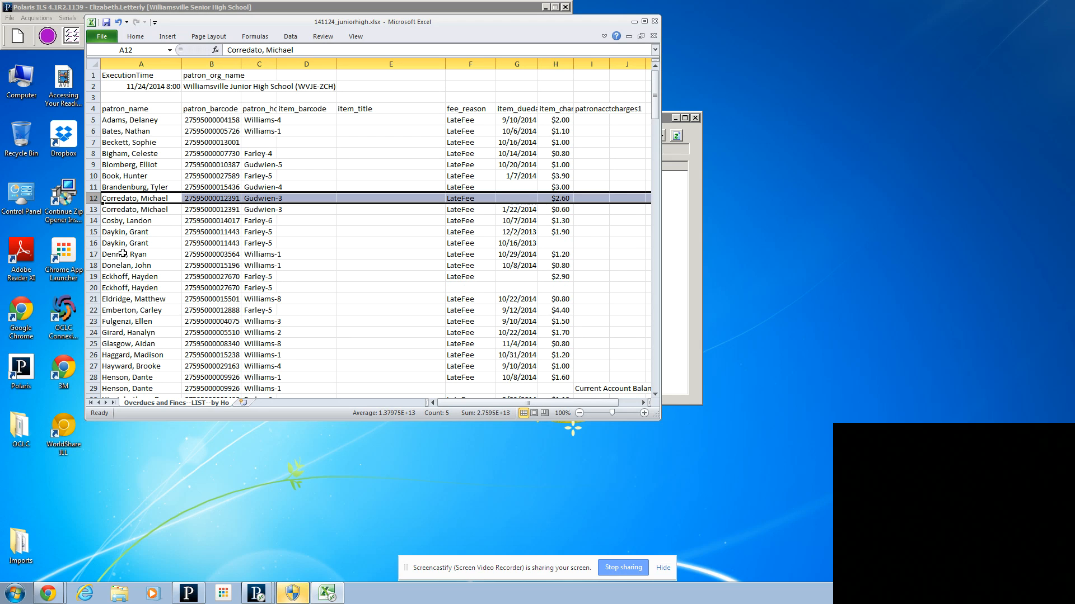
pyautogui.click(92, 209)
pyautogui.rightClick(95, 210)
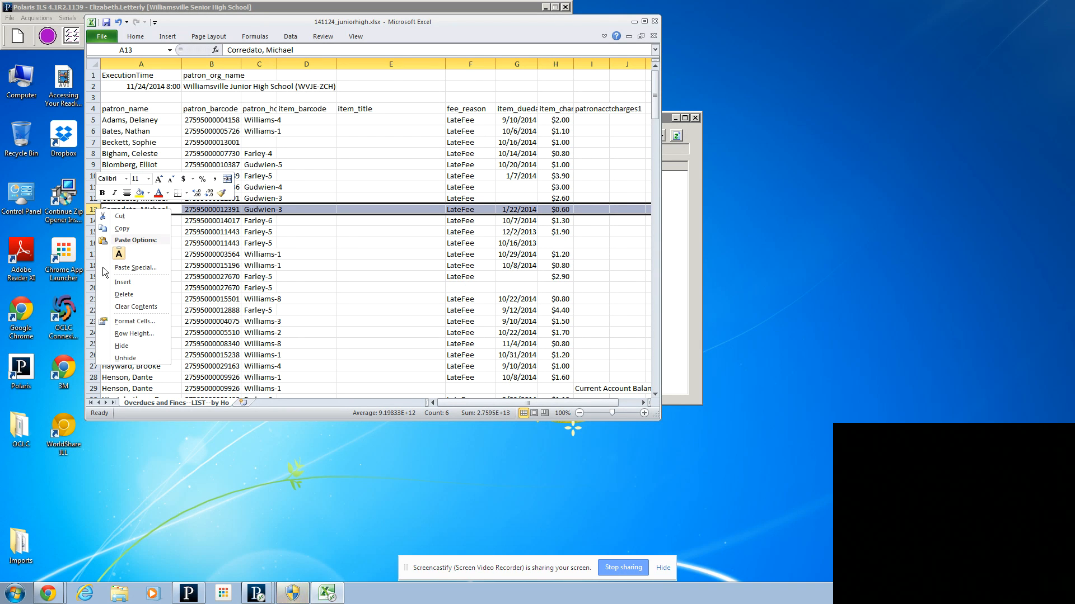
pyautogui.click(122, 295)
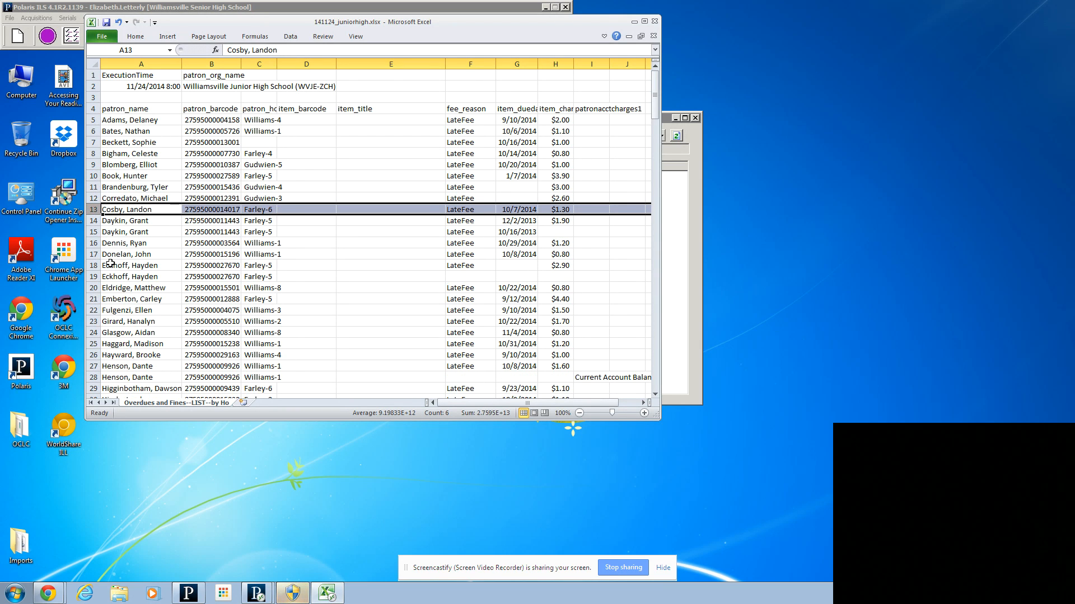
pyautogui.click(94, 232)
pyautogui.rightClick(94, 232)
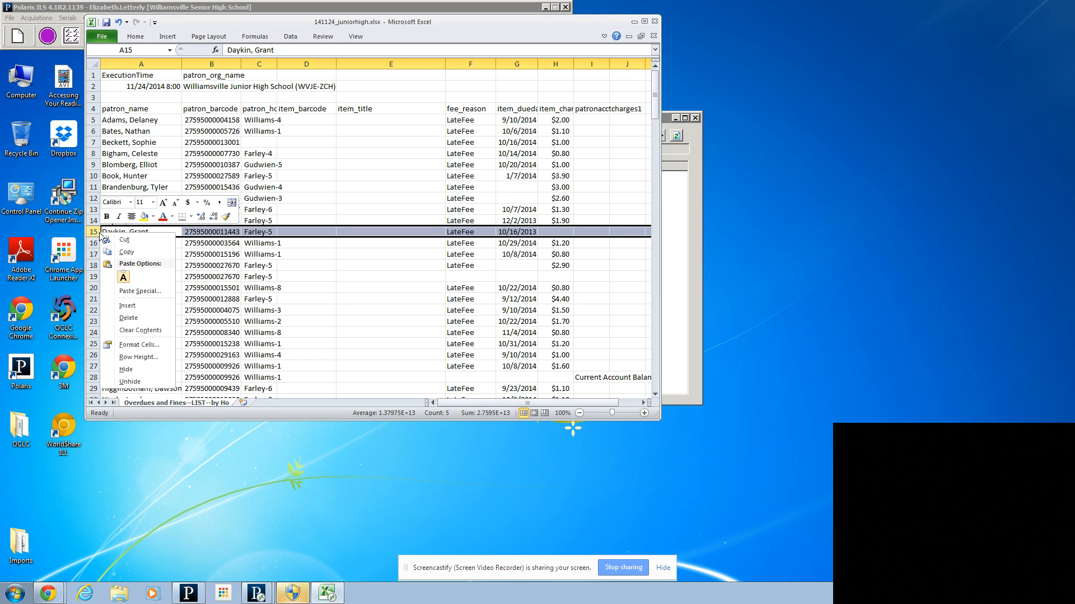
pyautogui.click(127, 318)
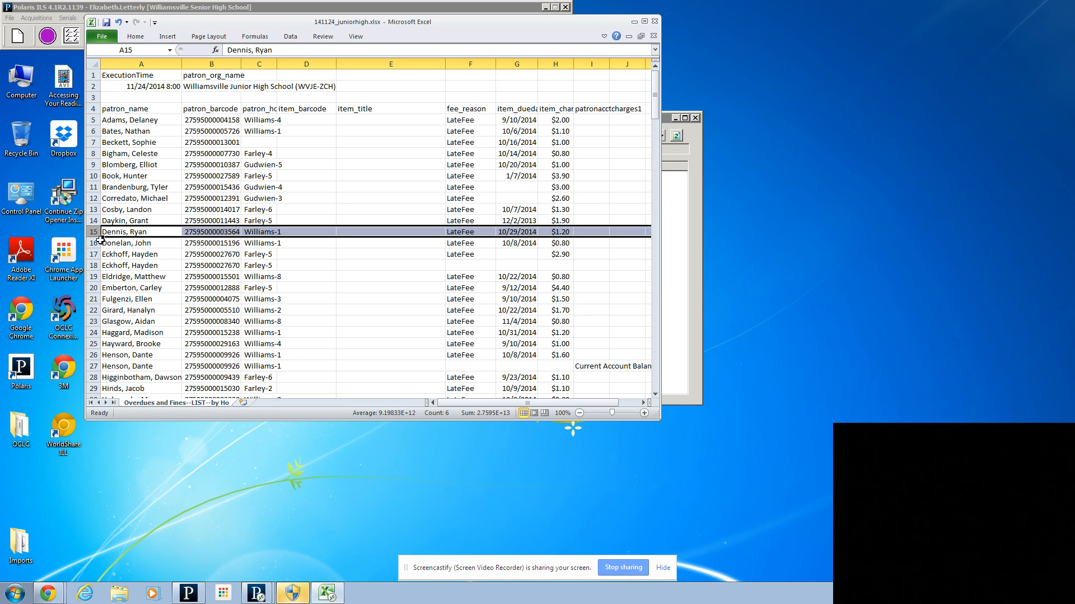
# Step: Delete the repeated patron row 18 and, in the renumbered list, the repeated patron row 26 holding only balance text
pyautogui.click(94, 266)
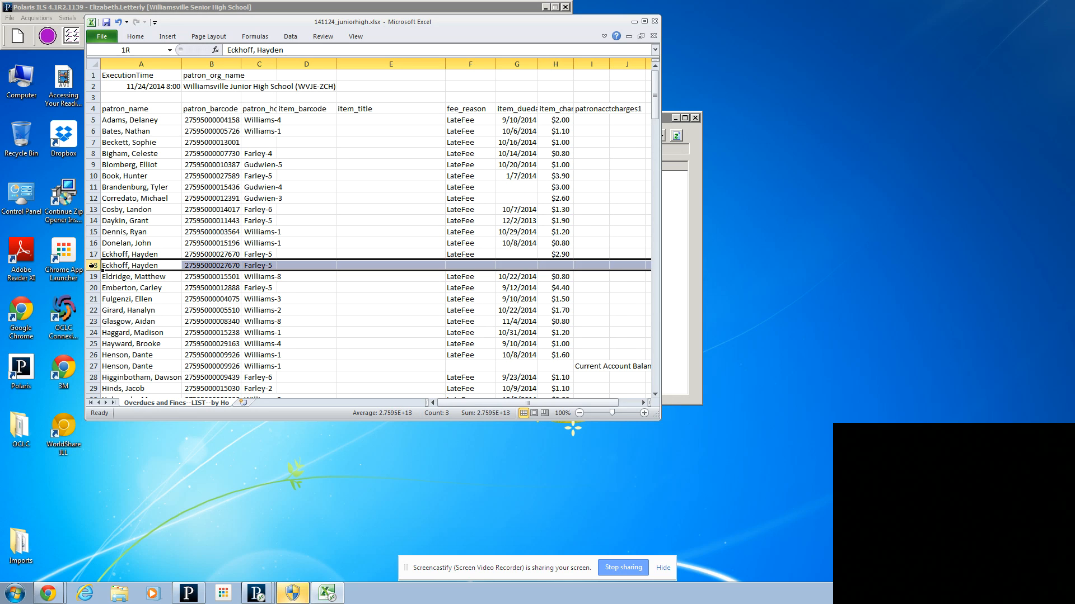
pyautogui.rightClick(93, 265)
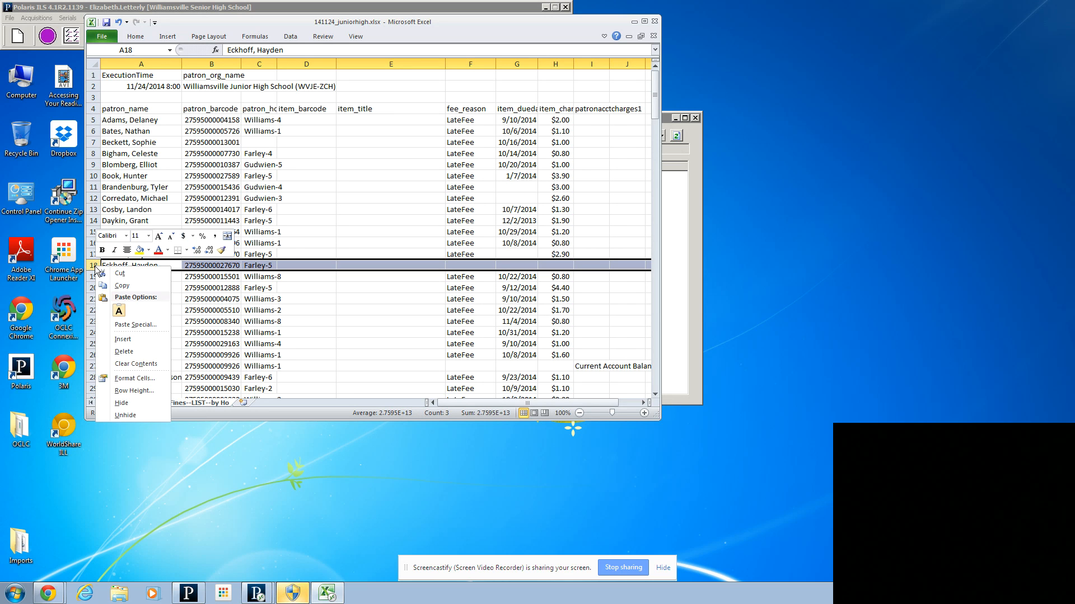
pyautogui.click(122, 348)
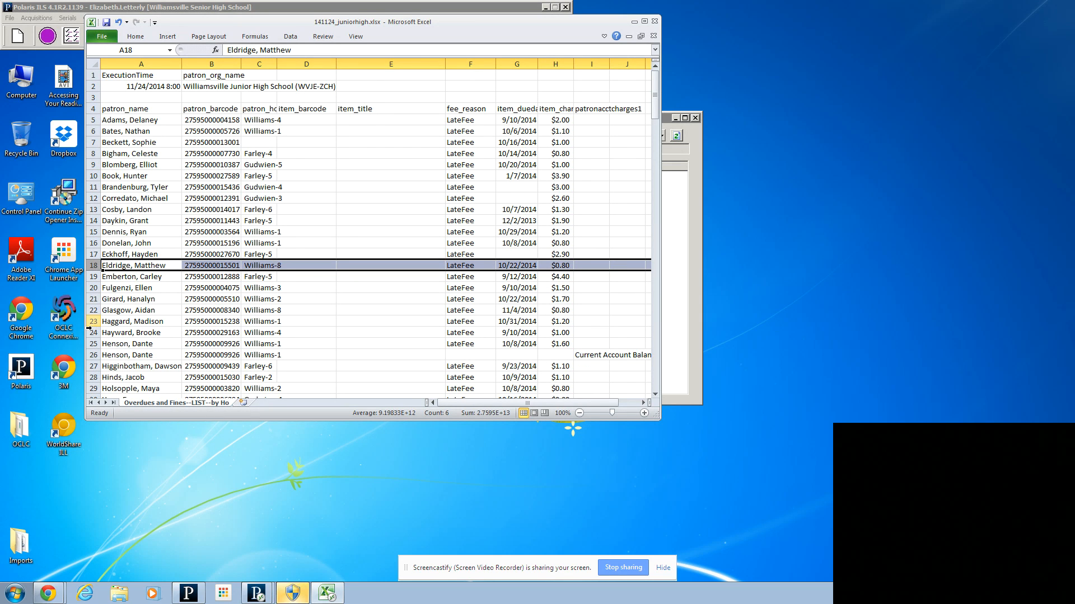
pyautogui.click(89, 355)
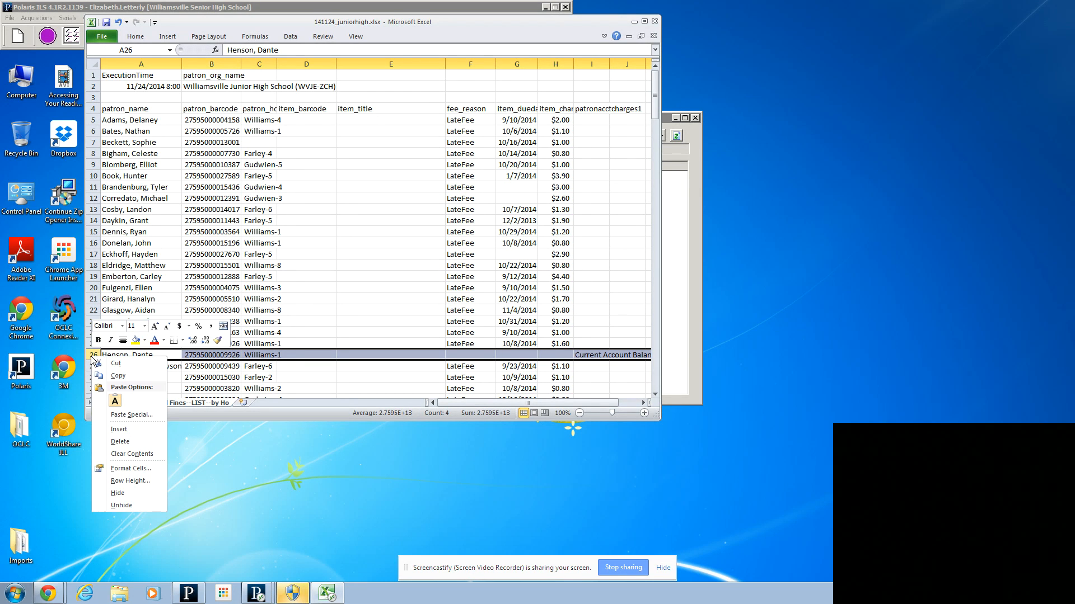
pyautogui.click(119, 442)
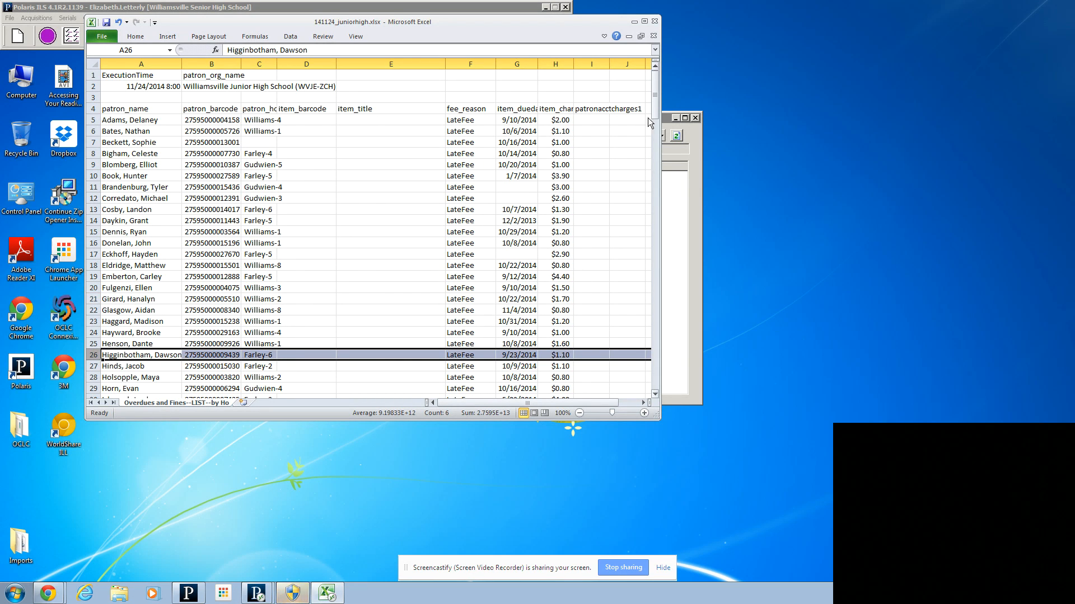
pyautogui.moveTo(654, 99); pyautogui.dragTo(674, 236)
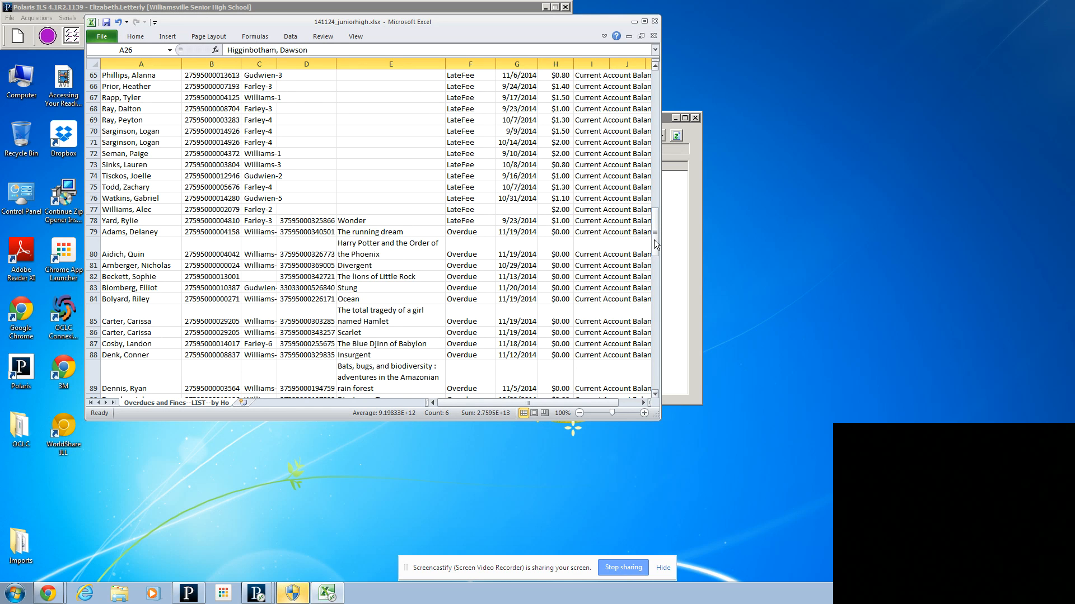
pyautogui.moveTo(656, 245); pyautogui.dragTo(656, 245)
pyautogui.moveTo(656, 227); pyautogui.dragTo(656, 239)
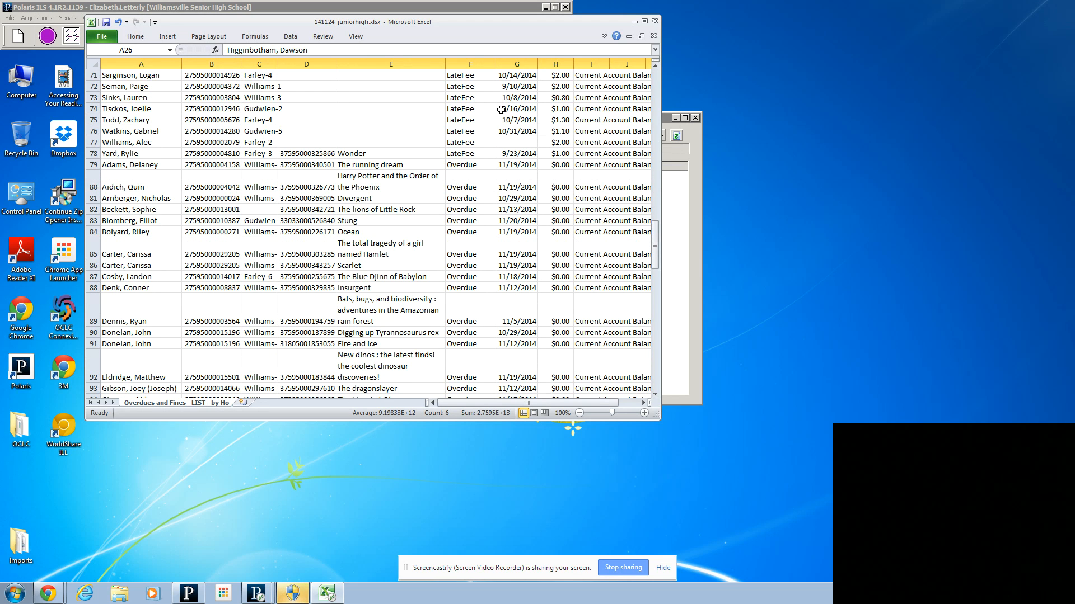
pyautogui.click(222, 63)
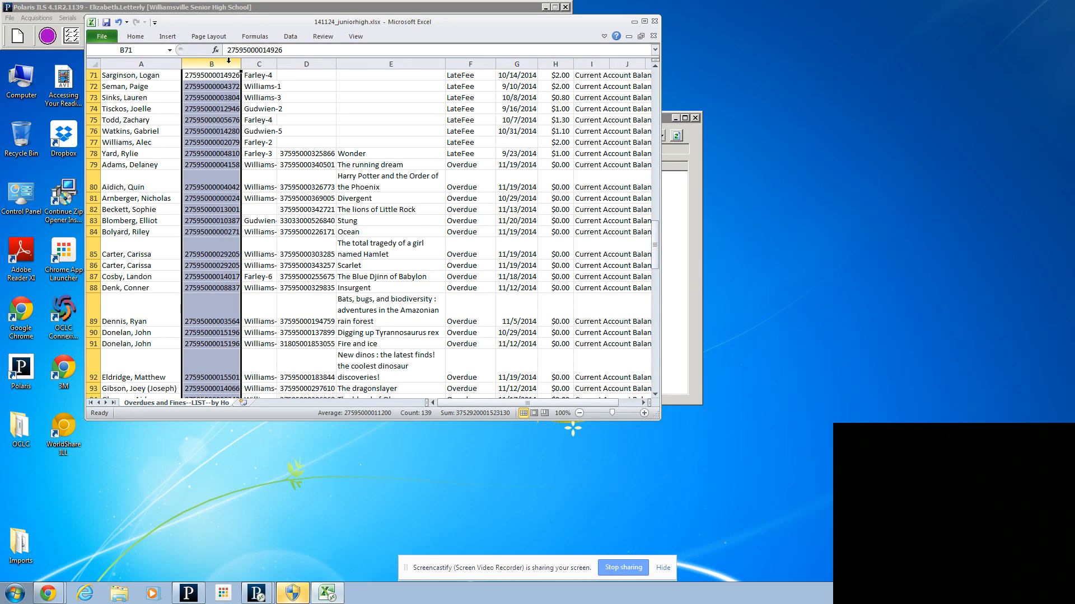
pyautogui.keyDown('ctrl'); pyautogui.click(306, 63); pyautogui.keyUp('ctrl')
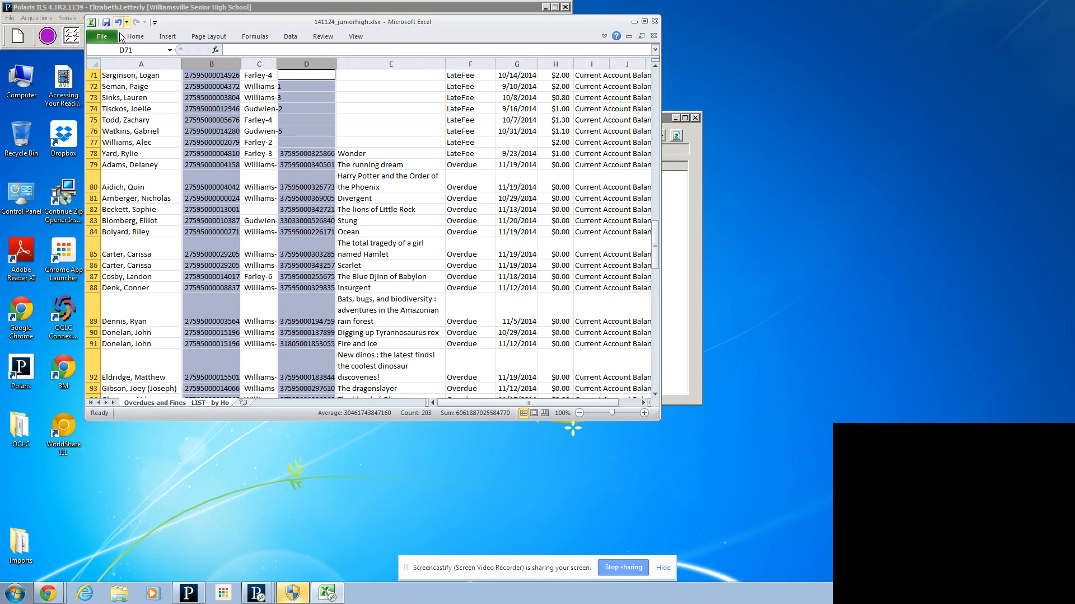
pyautogui.rightClick(319, 204)
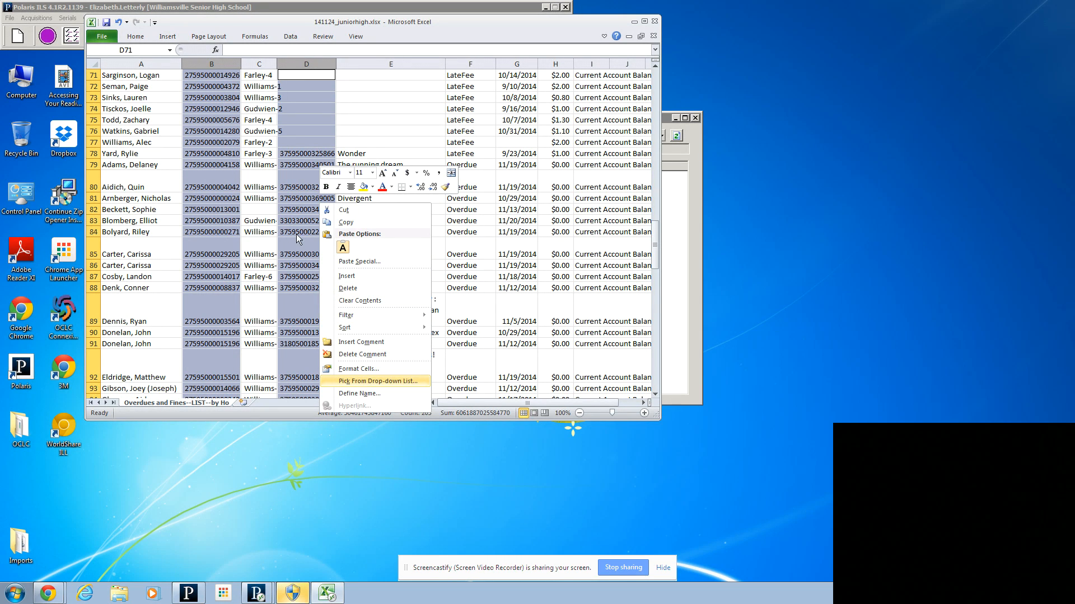
pyautogui.press('Escape')
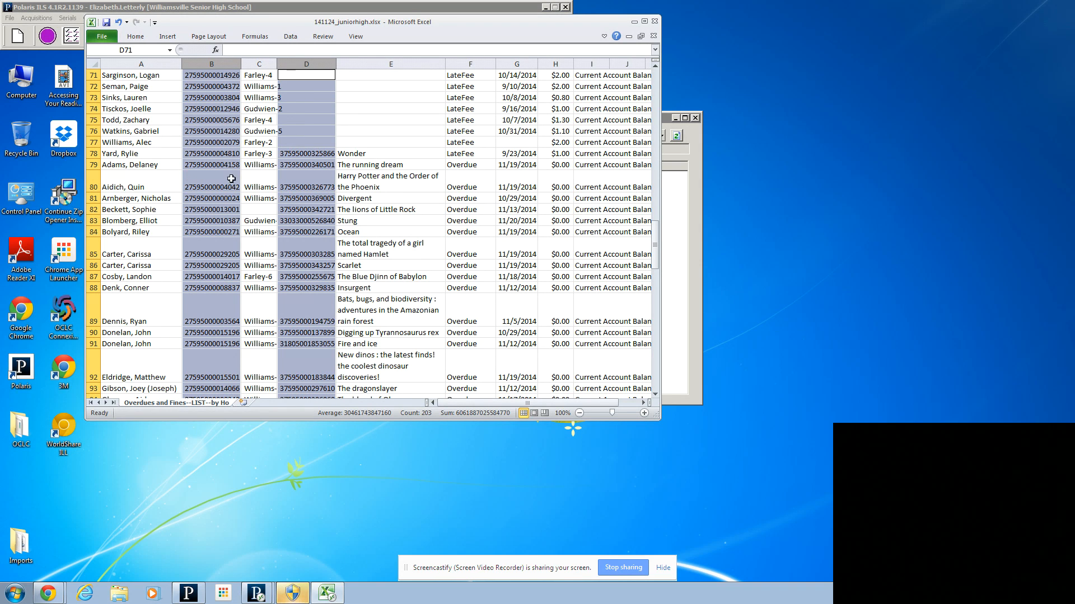
pyautogui.click(313, 197)
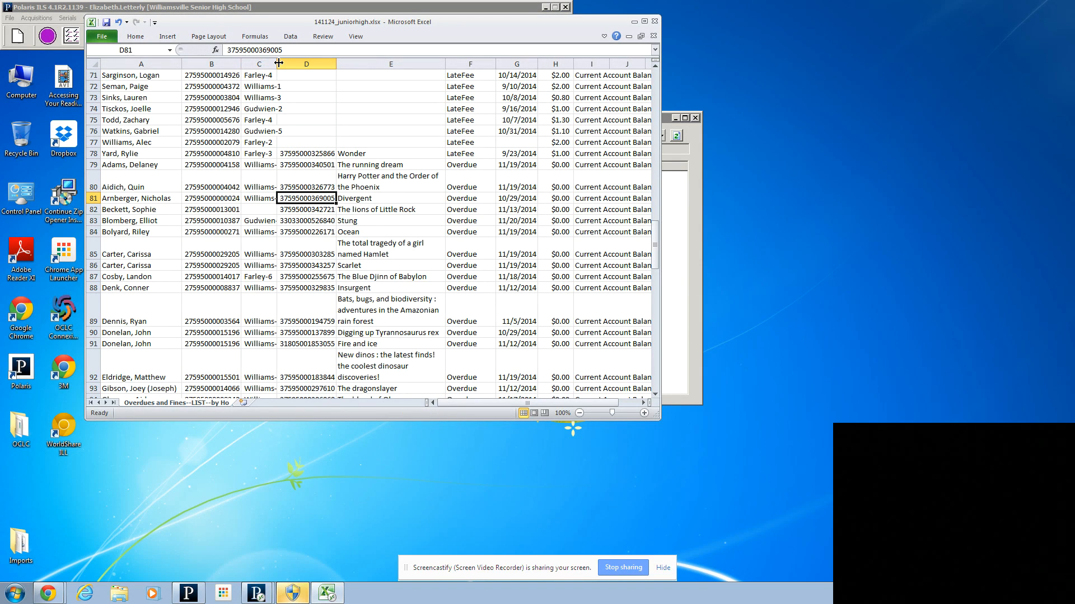
# Step: Widen column C to fit its full entries, and clear the item charges and account balance text of the Overdue rows in H79 to J140
pyautogui.moveTo(277, 64); pyautogui.dragTo(293, 77)
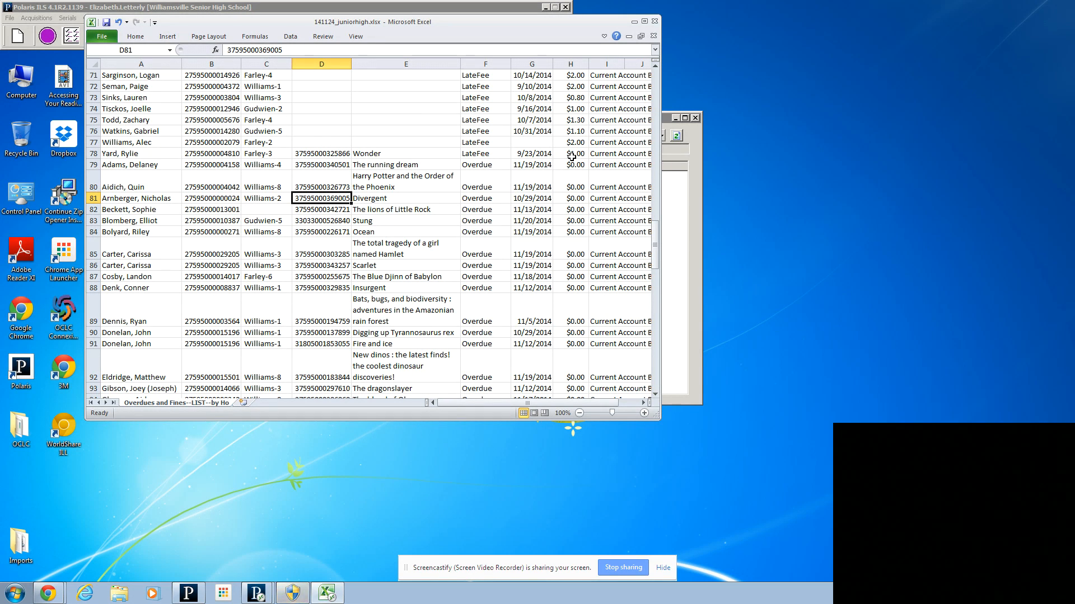
pyautogui.moveTo(480, 404); pyautogui.dragTo(533, 400)
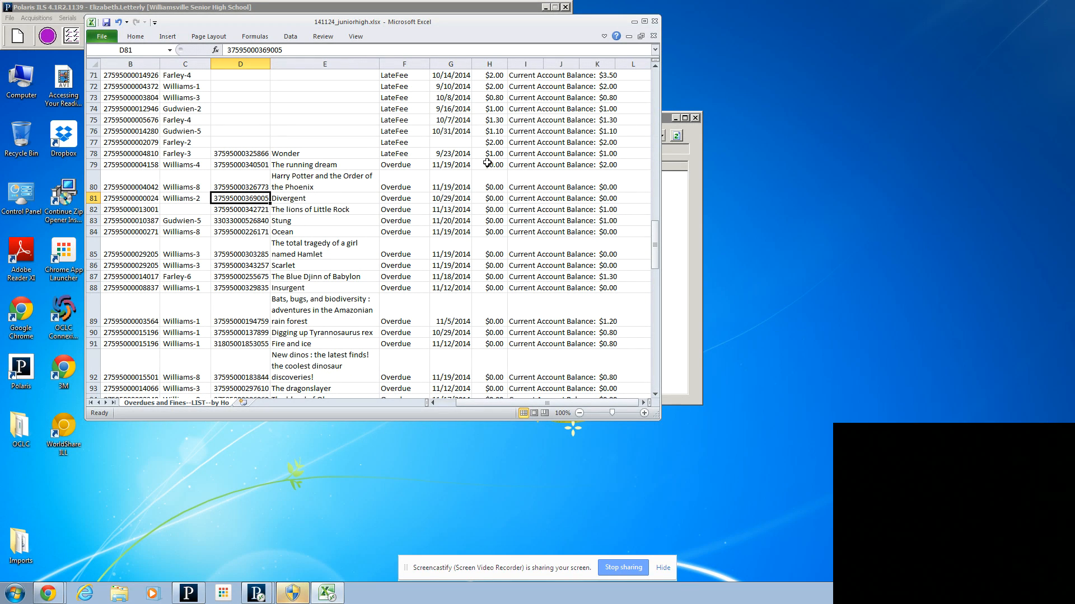
pyautogui.moveTo(487, 162); pyautogui.dragTo(564, 311)
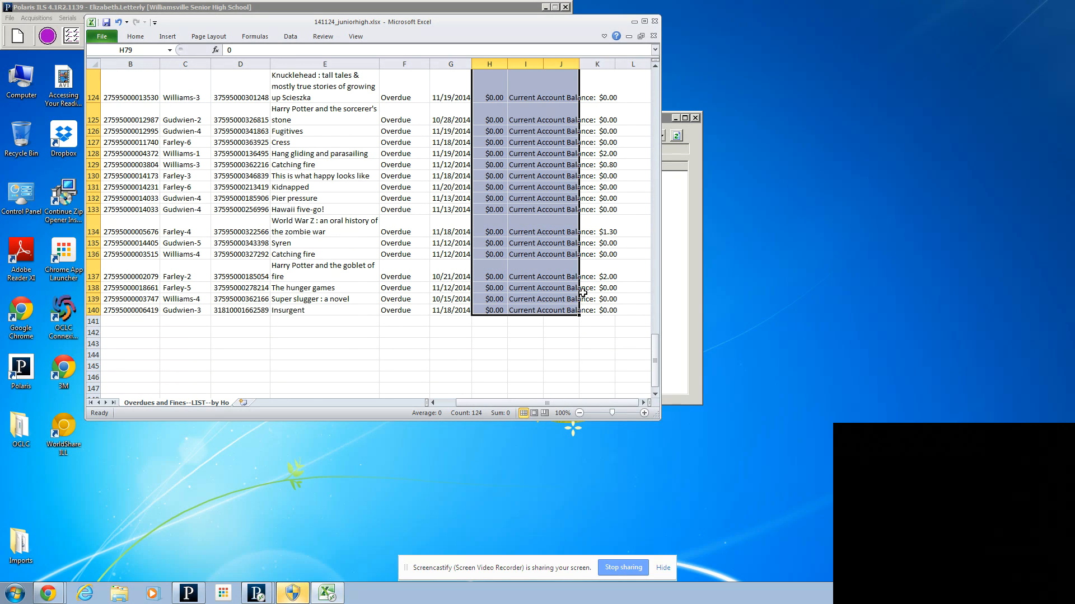
pyautogui.press('Delete')
pyautogui.click(310, 279)
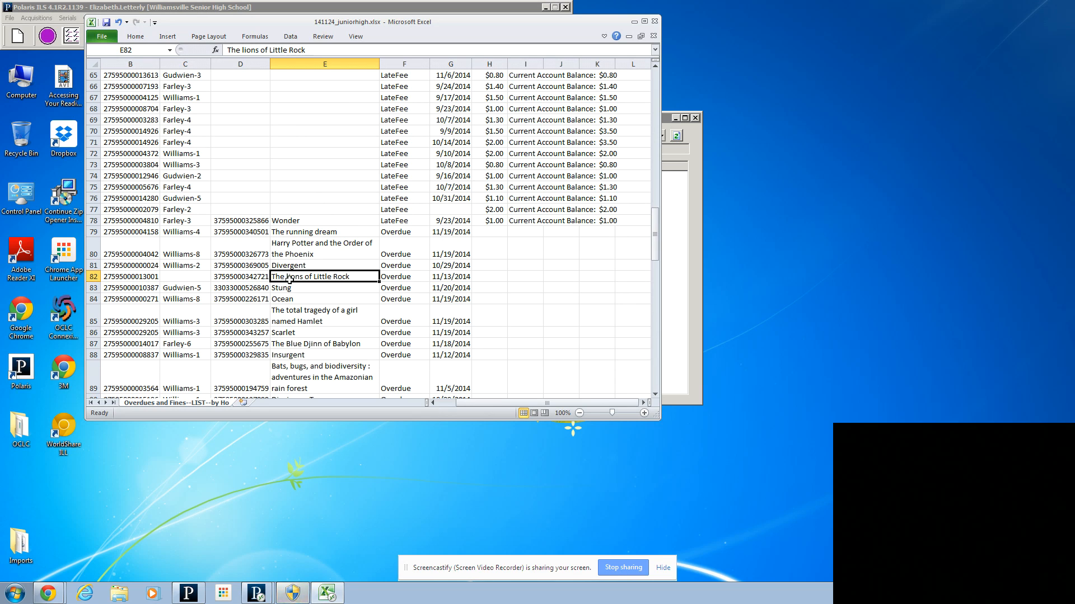